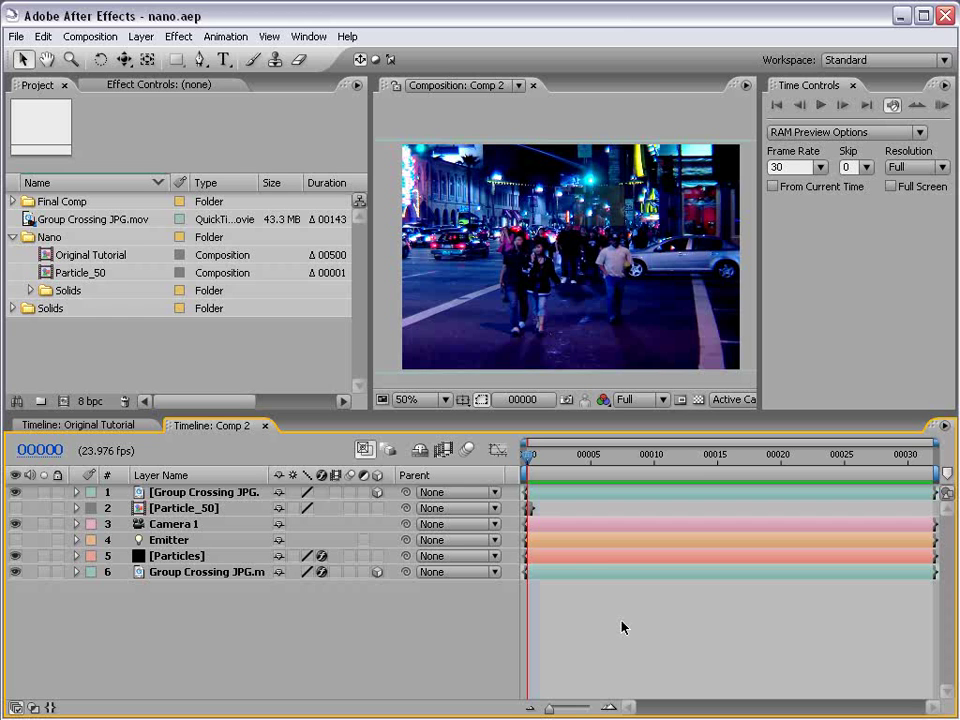
Step: Review the Comp 2 street composite at full panel size, and open the Original Tutorial composition
{"action": "key", "text": "grave"}
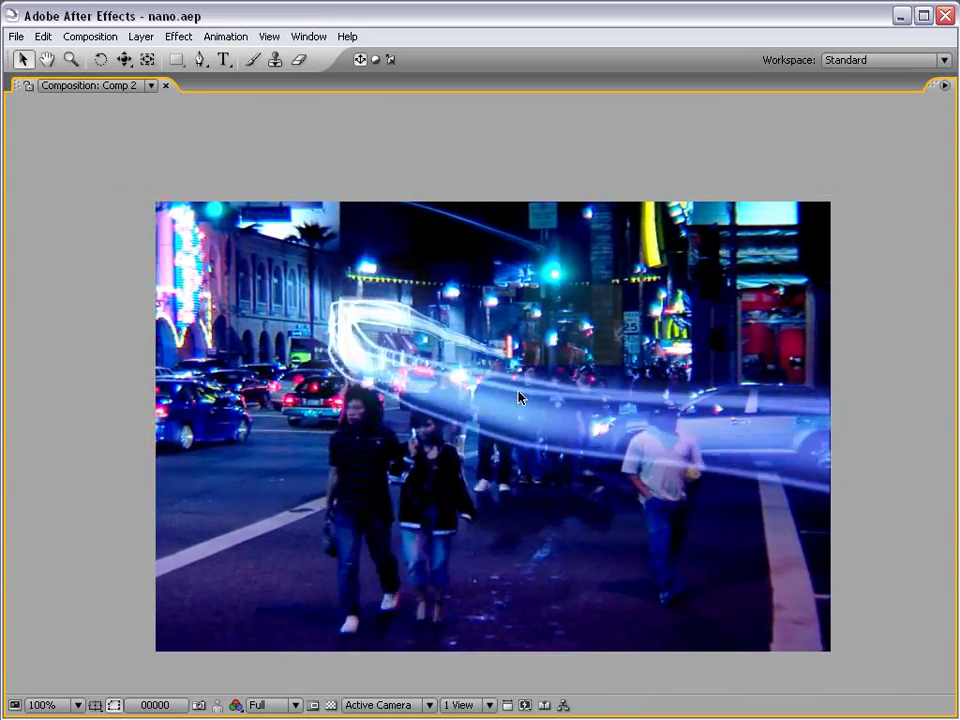
{"action": "key", "text": "grave"}
{"action": "left_click", "coordinate": [80, 425]}
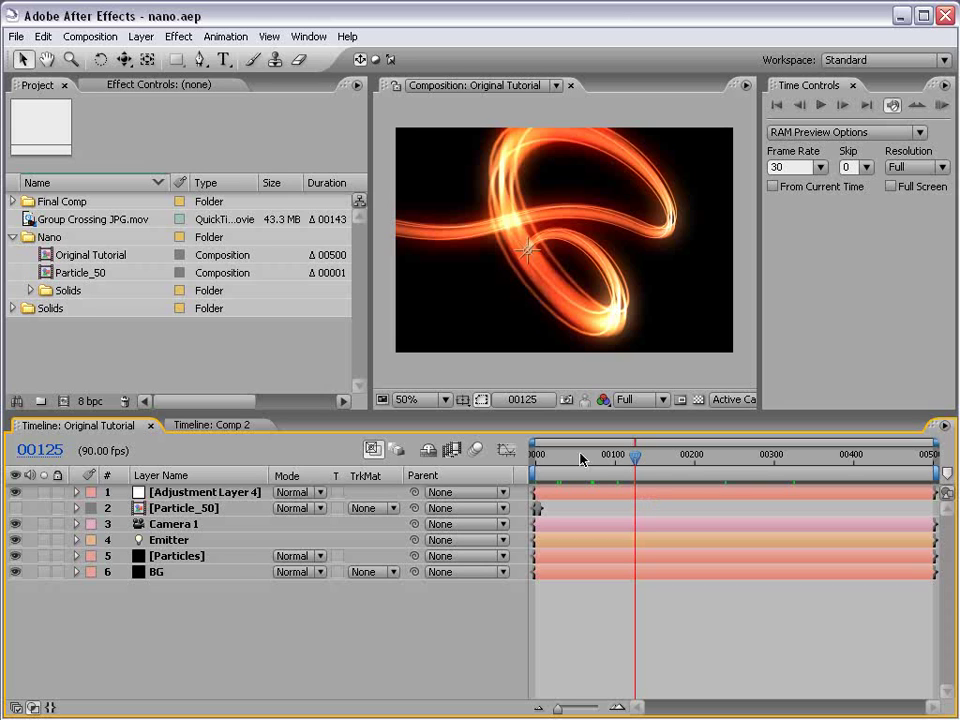
{"action": "left_click", "coordinate": [463, 232]}
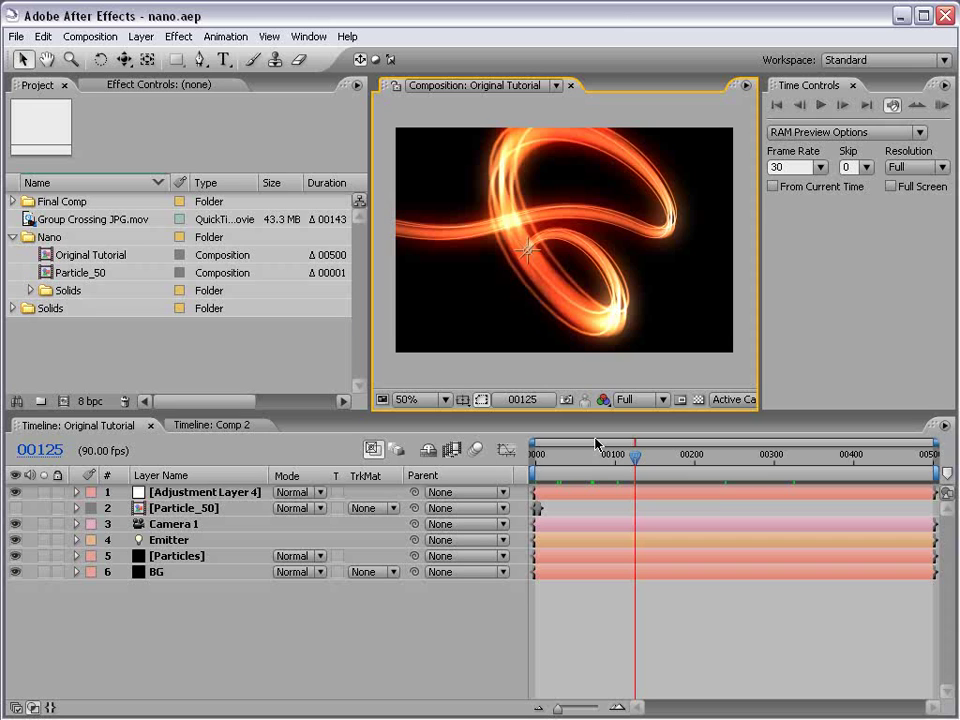
{"action": "left_click", "coordinate": [677, 604]}
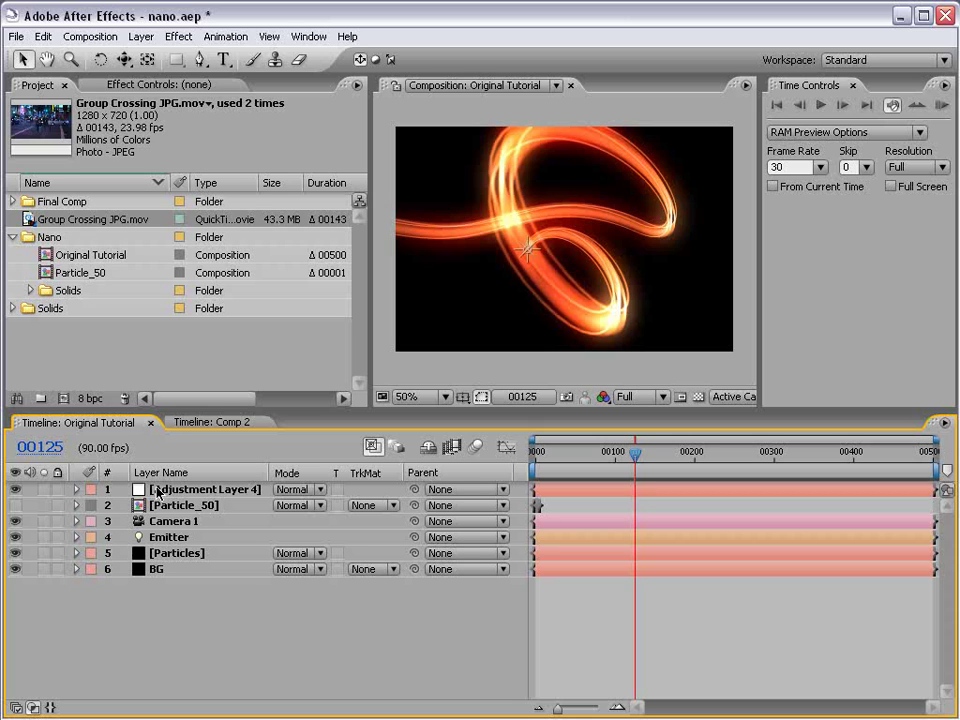
Step: Inspect the Hue/Saturation and Glow effects applied to Adjustment Layer 4
{"action": "left_click", "coordinate": [158, 492]}
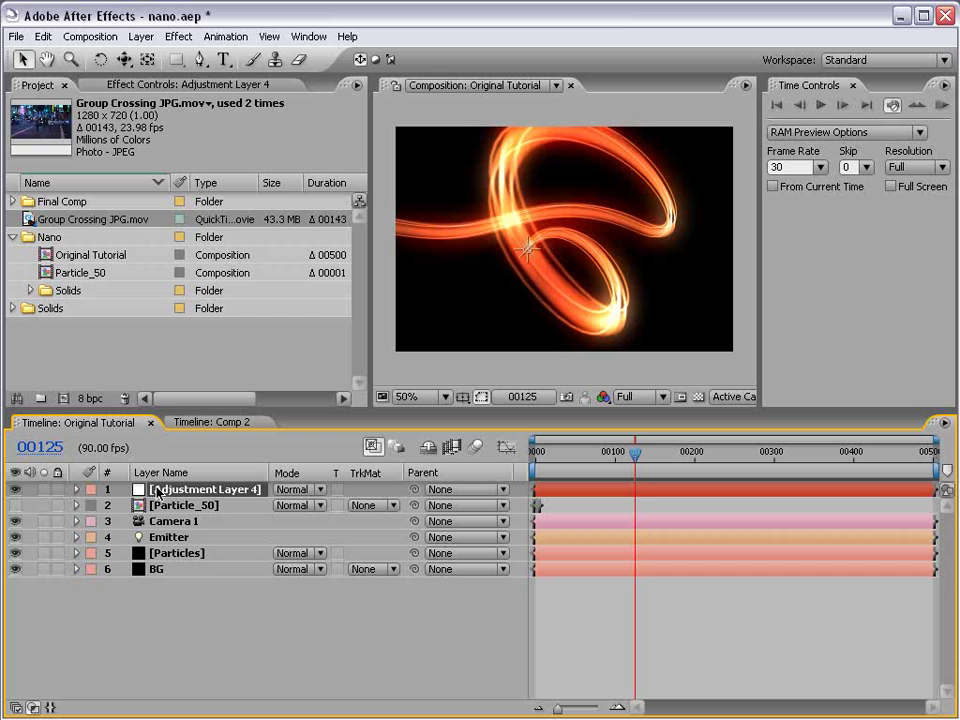
{"action": "left_click", "coordinate": [160, 87]}
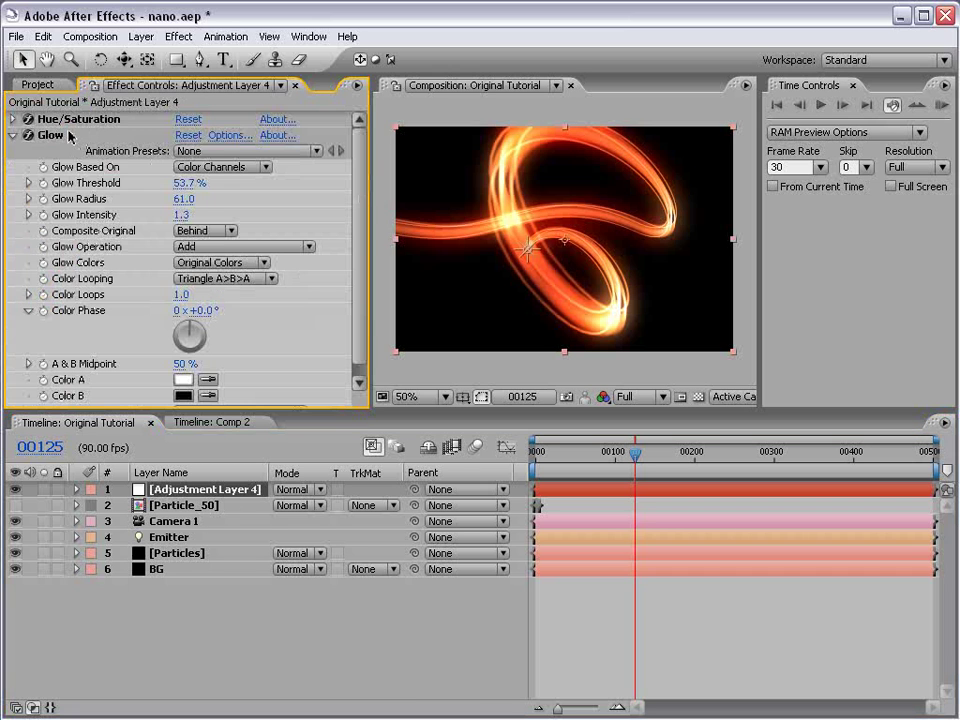
{"action": "left_click", "coordinate": [38, 120]}
{"action": "left_click", "coordinate": [13, 120]}
{"action": "left_click", "coordinate": [13, 120]}
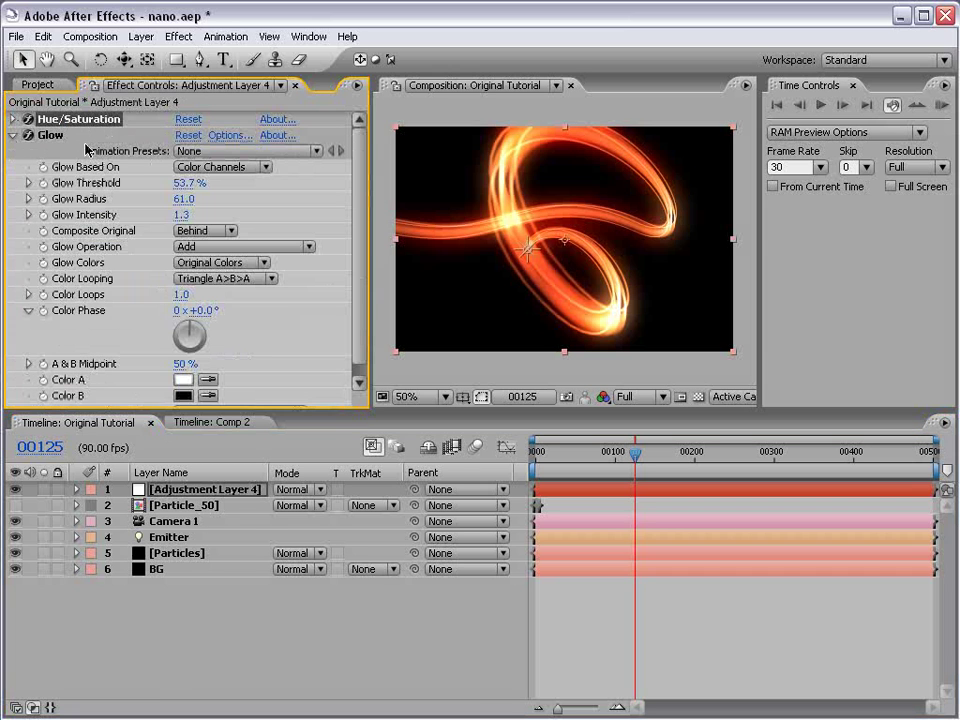
{"action": "left_click", "coordinate": [150, 488]}
Step: Try placing the Group Crossing JPG.mov footage beneath the Particles layer, and remove it again
{"action": "left_click", "coordinate": [40, 84]}
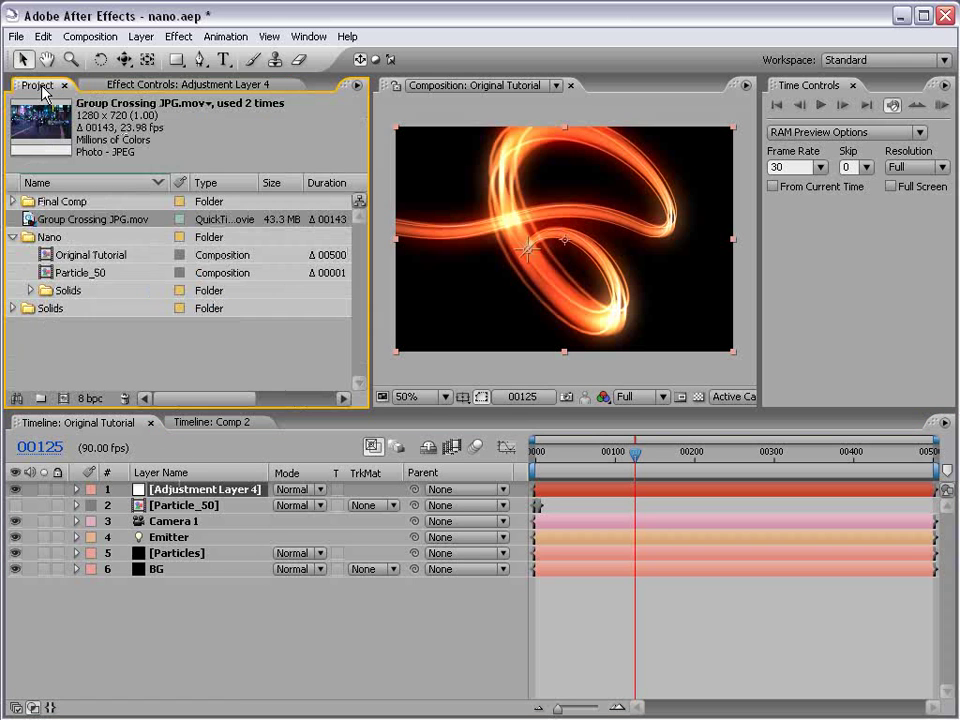
{"action": "left_click_drag", "start_coordinate": [72, 218], "coordinate": [195, 565]}
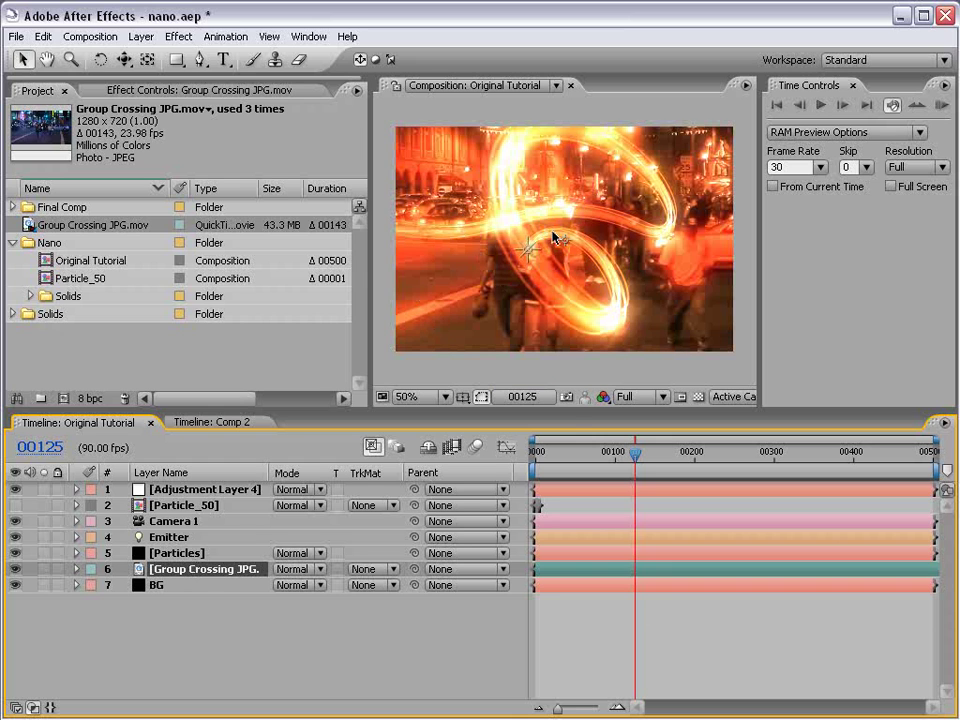
{"action": "key", "text": "Delete"}
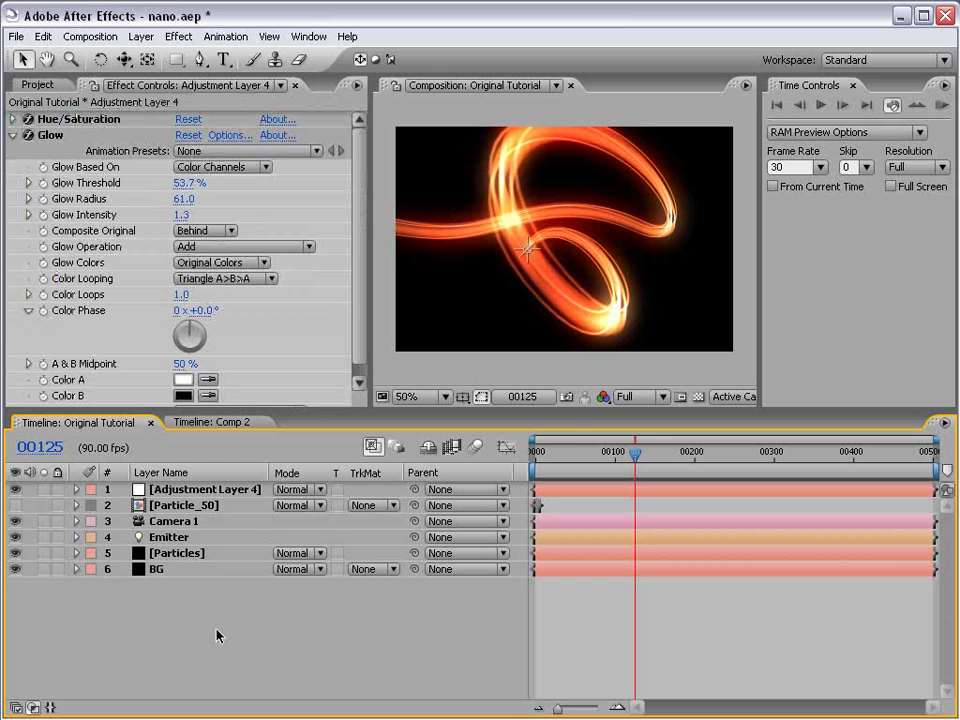
Step: Hide Adjustment Layer 4 and delete the BG layer from the Original Tutorial composition
{"action": "left_click", "coordinate": [218, 490]}
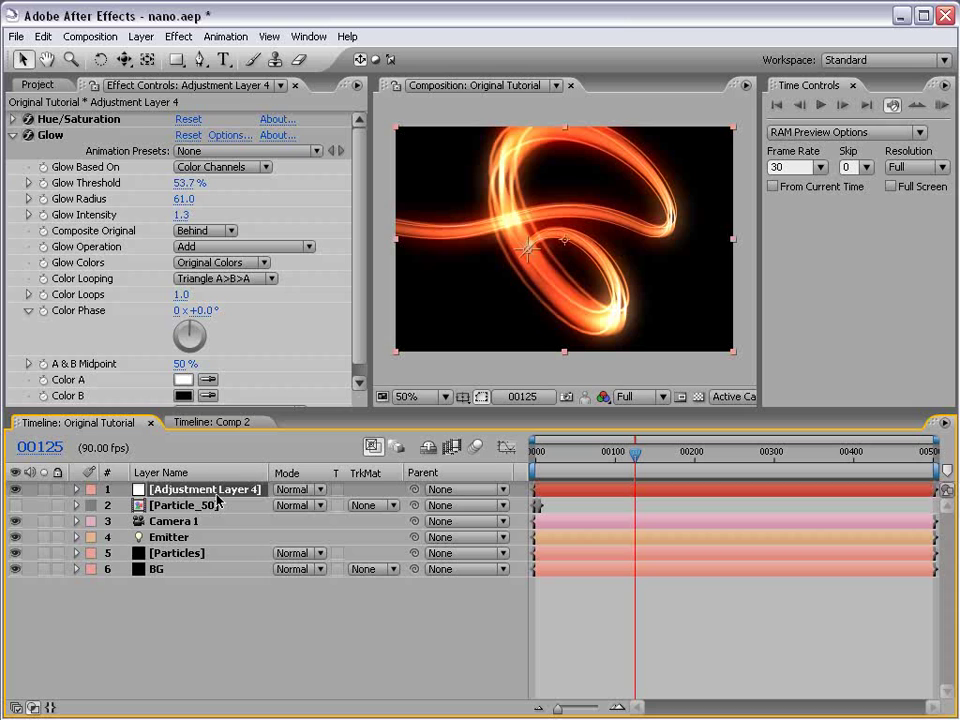
{"action": "left_click", "coordinate": [15, 489]}
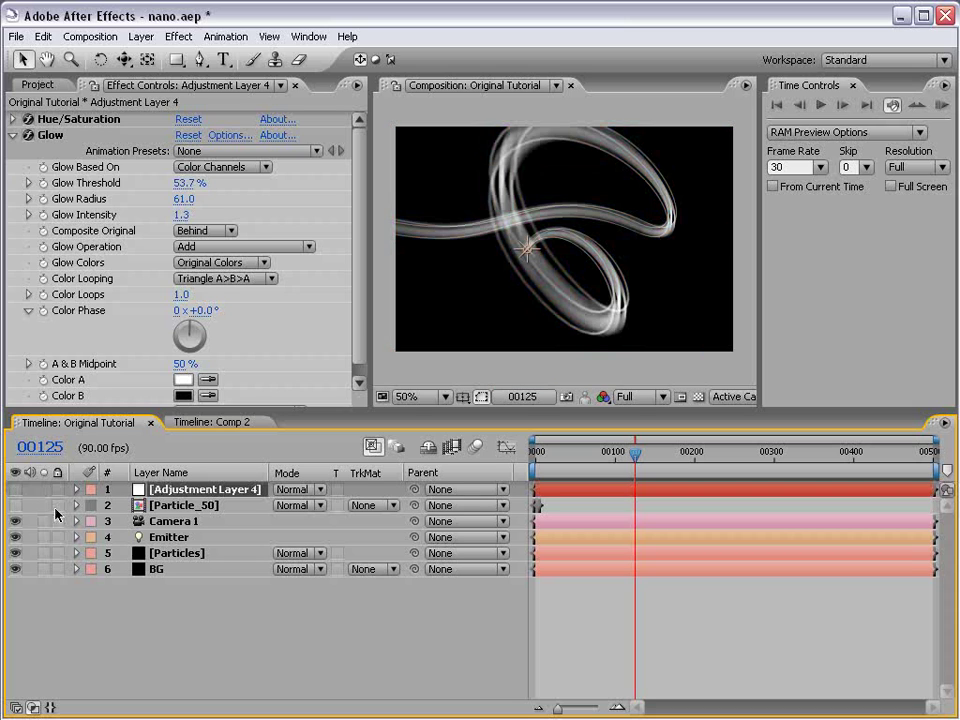
{"action": "left_click", "coordinate": [157, 569]}
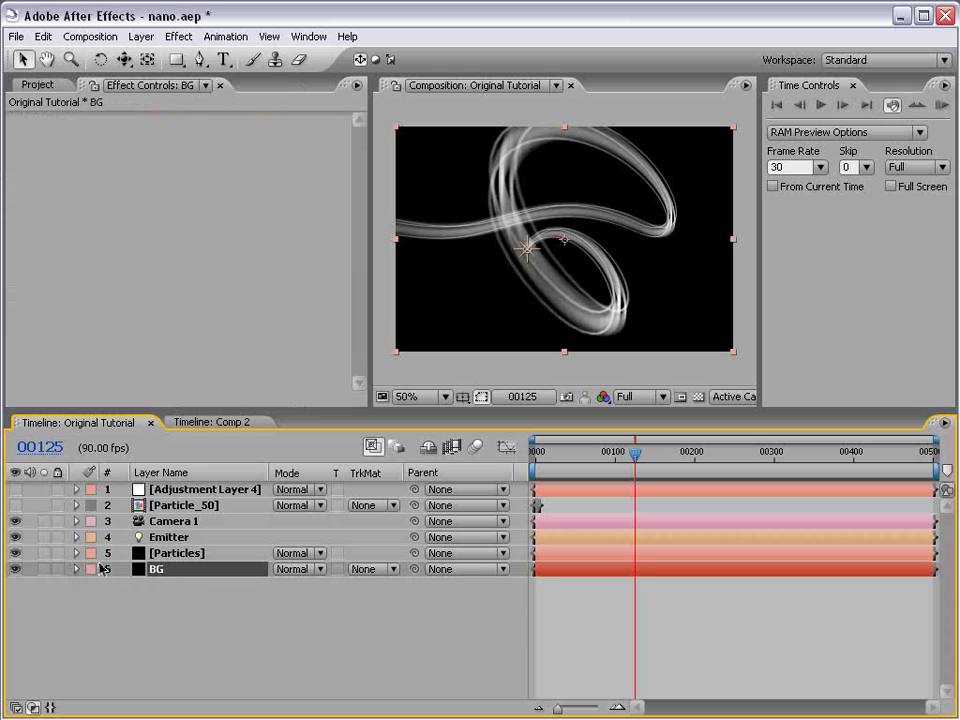
{"action": "left_click", "coordinate": [160, 600]}
{"action": "left_click", "coordinate": [160, 572]}
{"action": "key", "text": "Delete"}
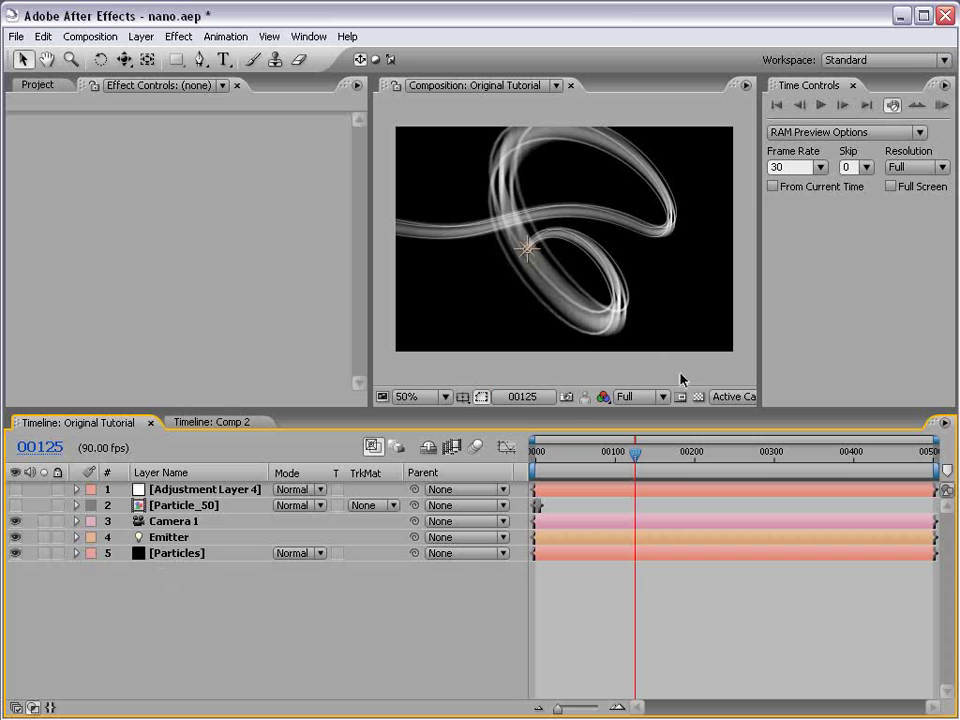
Step: Check the light streak's transparency against the transparency grid, and restore the black background display
{"action": "left_click", "coordinate": [698, 396]}
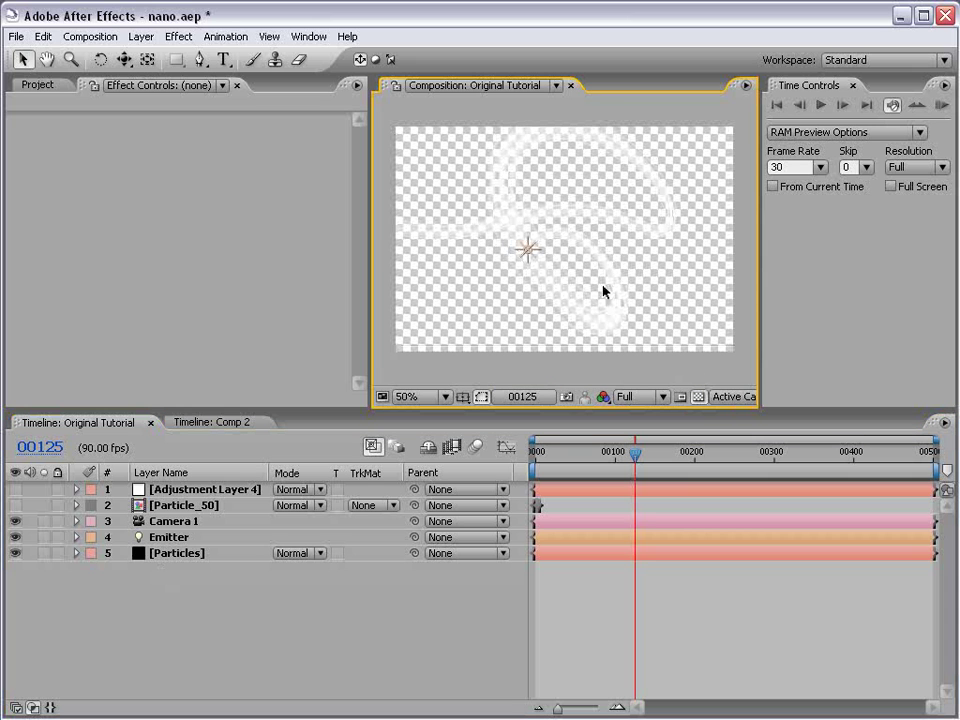
{"action": "key", "text": "period"}
{"action": "key", "text": "comma"}
{"action": "left_click", "coordinate": [698, 396]}
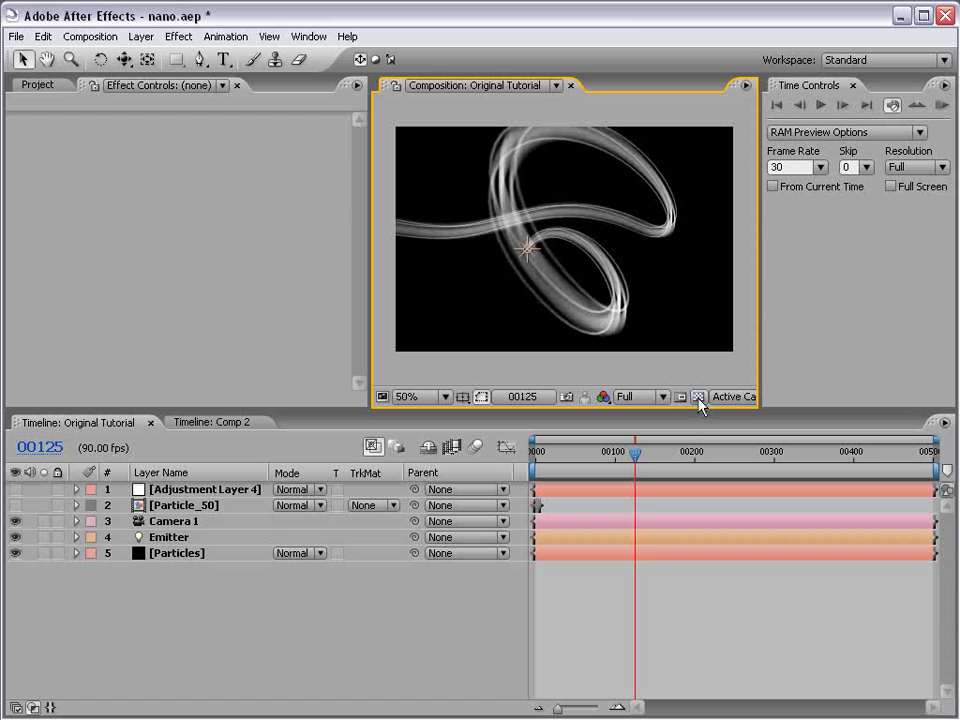
{"action": "left_click", "coordinate": [580, 595]}
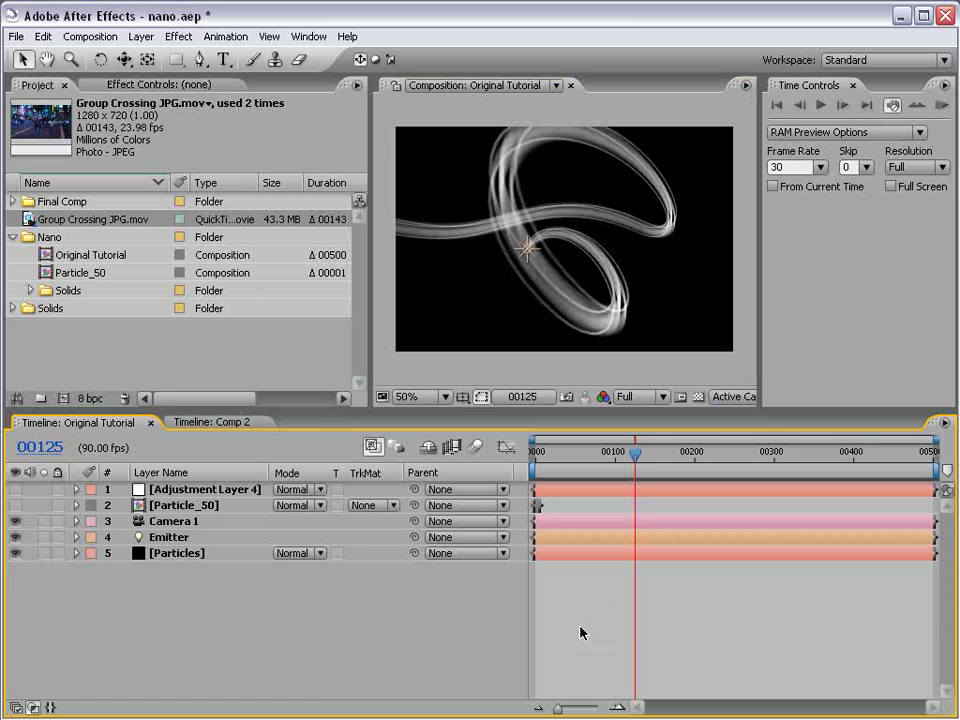
Step: Apply Hue/Saturation to the Particles layer with Colorize enabled and Colorize Saturation set to 49
{"action": "left_click", "coordinate": [195, 555]}
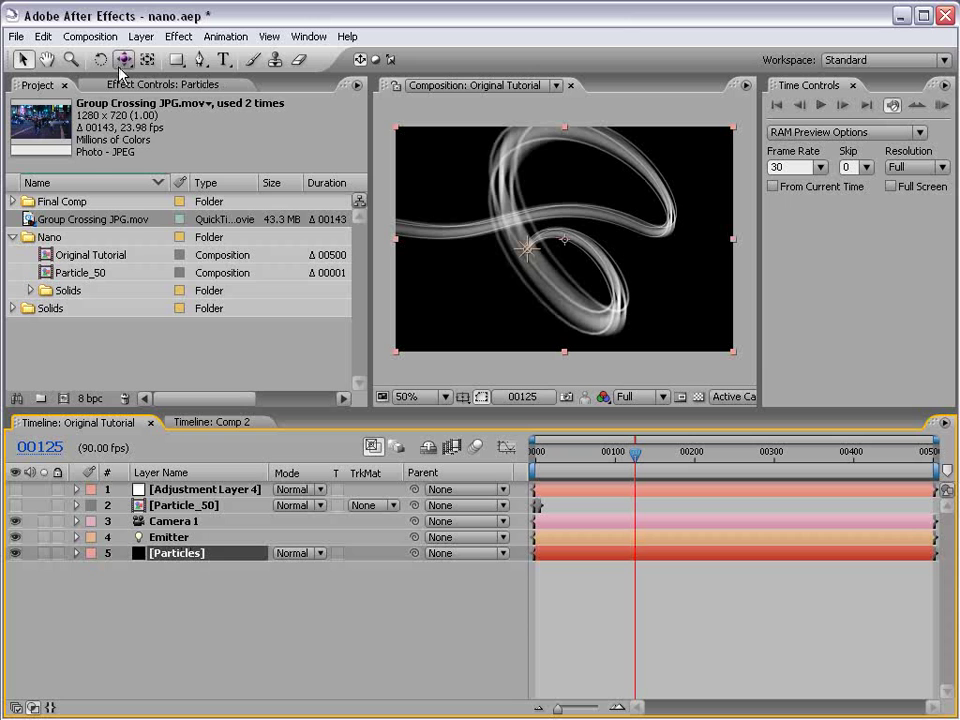
{"action": "left_click", "coordinate": [179, 37]}
{"action": "mouse_move", "coordinate": [318, 195]}
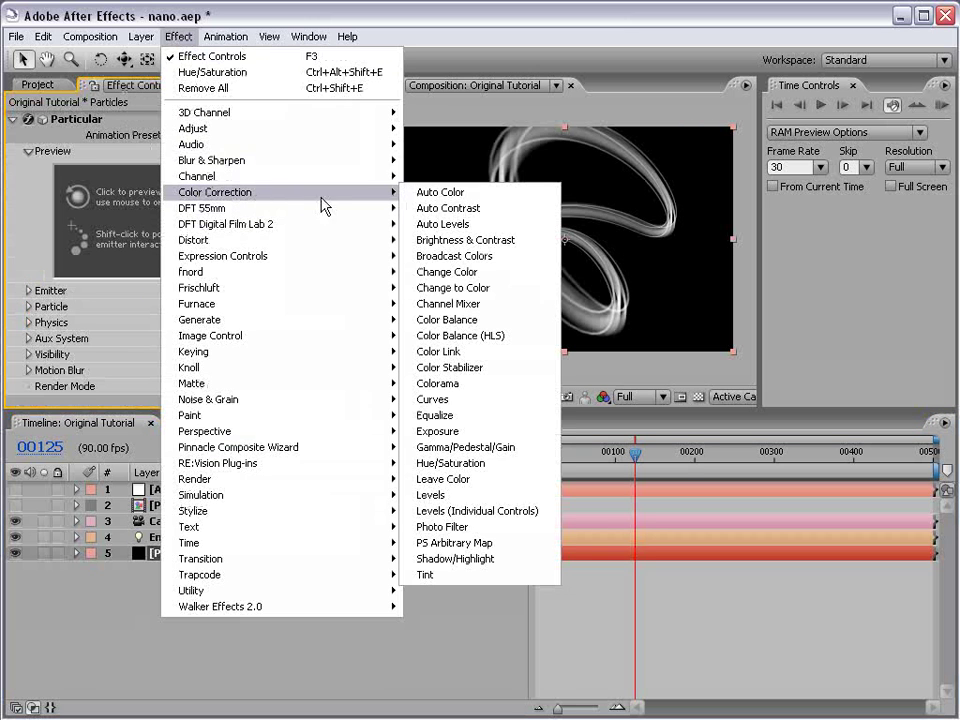
{"action": "left_click", "coordinate": [445, 463]}
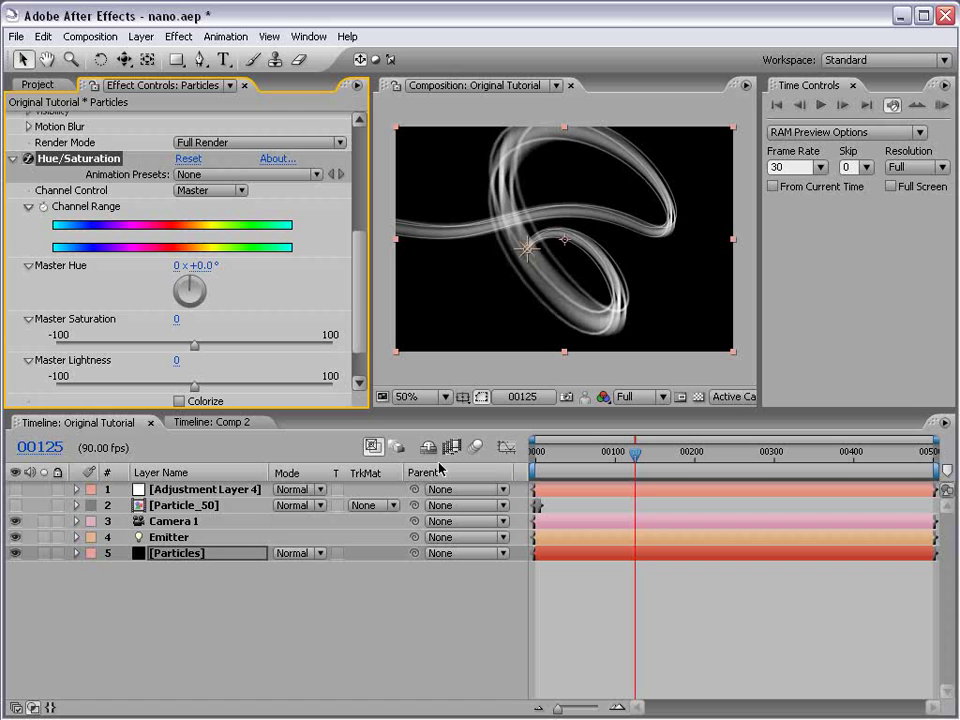
{"action": "left_click_drag", "start_coordinate": [362, 281], "coordinate": [362, 305]}
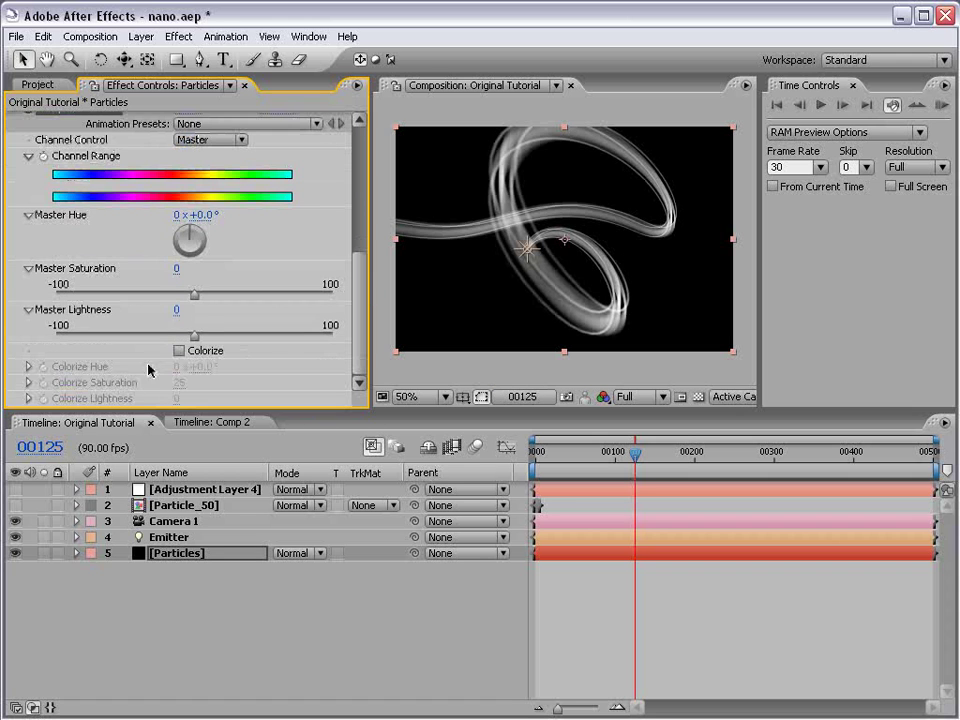
{"action": "left_click", "coordinate": [179, 350]}
{"action": "left_click_drag", "start_coordinate": [180, 388], "coordinate": [200, 384]}
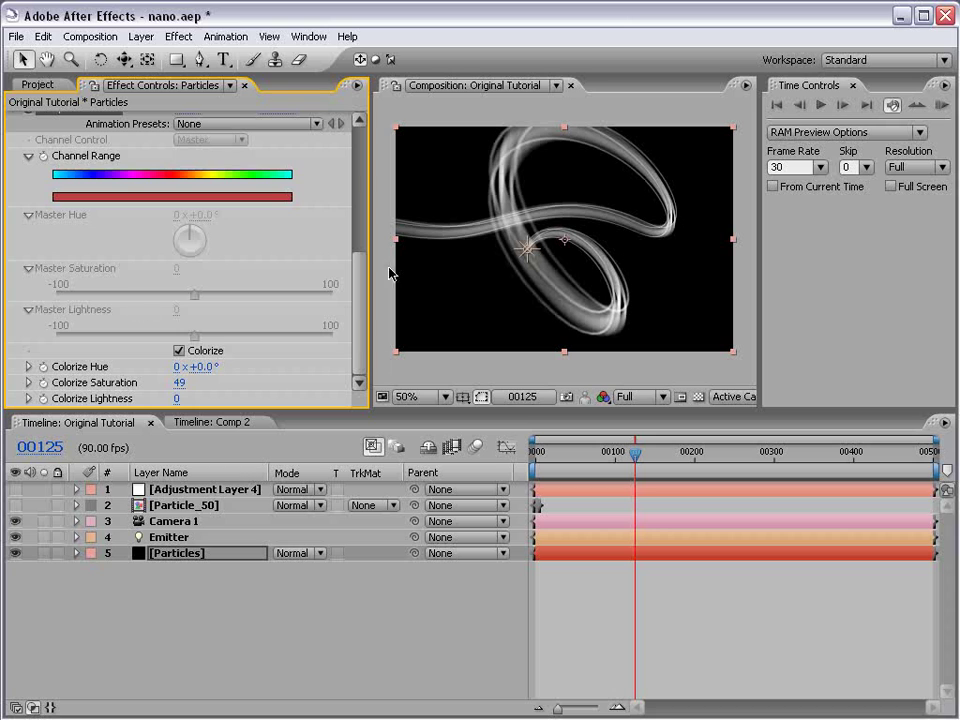
{"action": "key", "text": "ctrl+shift+a"}
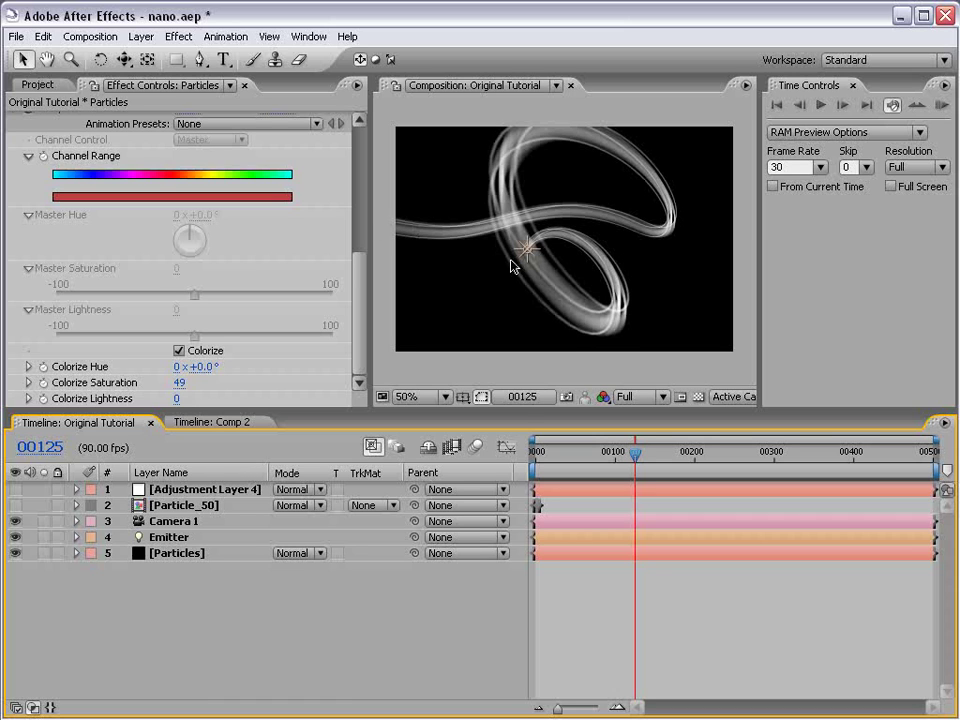
Step: Examine the light streak up close in the RGB Straight channel view
{"action": "key", "text": "slash"}
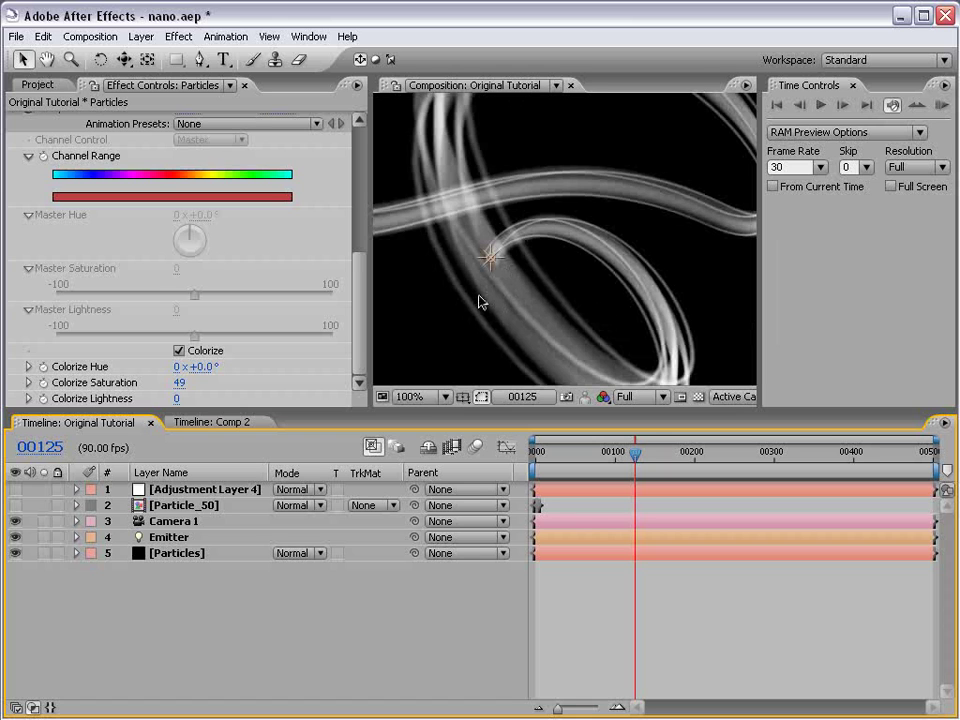
{"action": "scroll", "coordinate": [480, 302], "scroll_direction": "down", "scroll_amount": 2}
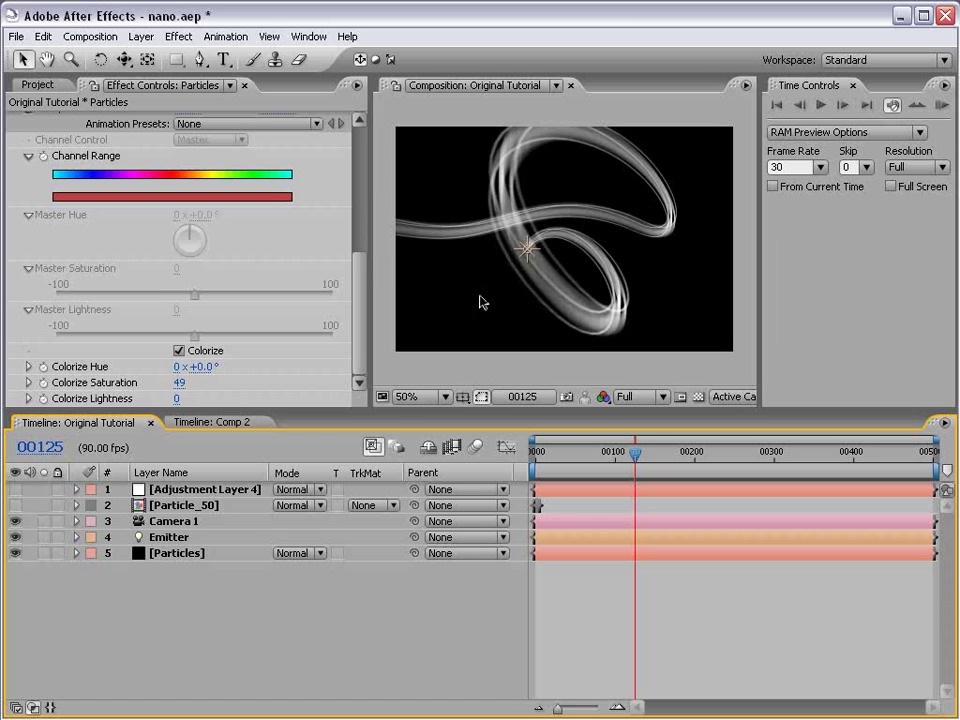
{"action": "left_click", "coordinate": [603, 396]}
{"action": "left_click", "coordinate": [636, 504]}
{"action": "key", "text": "slash"}
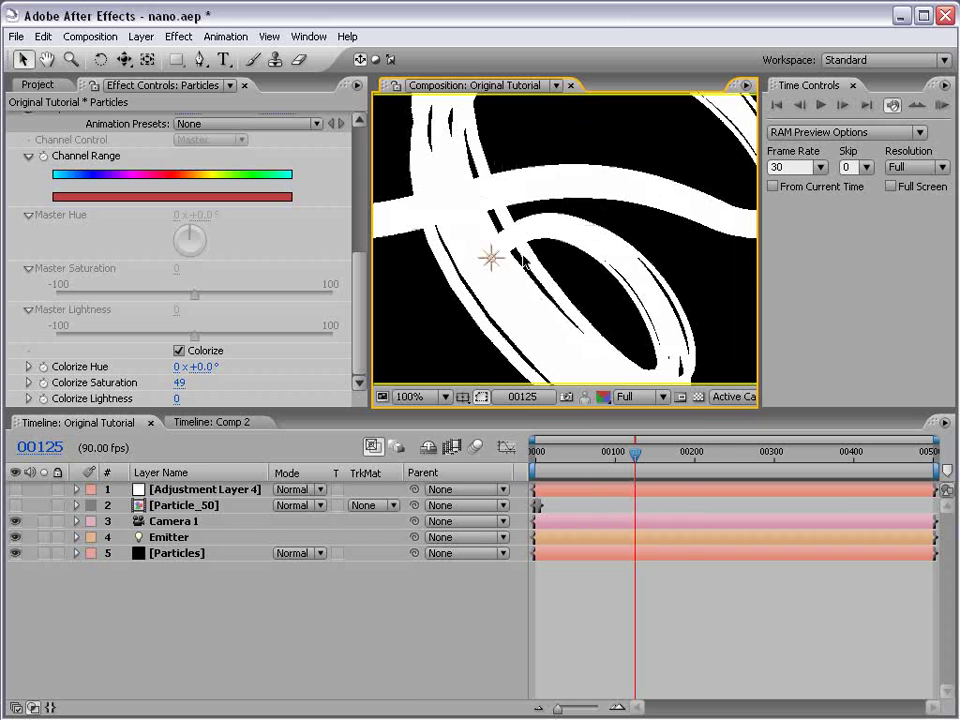
Step: Compare the streak's Alpha channel with its RGB view, ending on the normal RGB display
{"action": "left_click", "coordinate": [603, 396]}
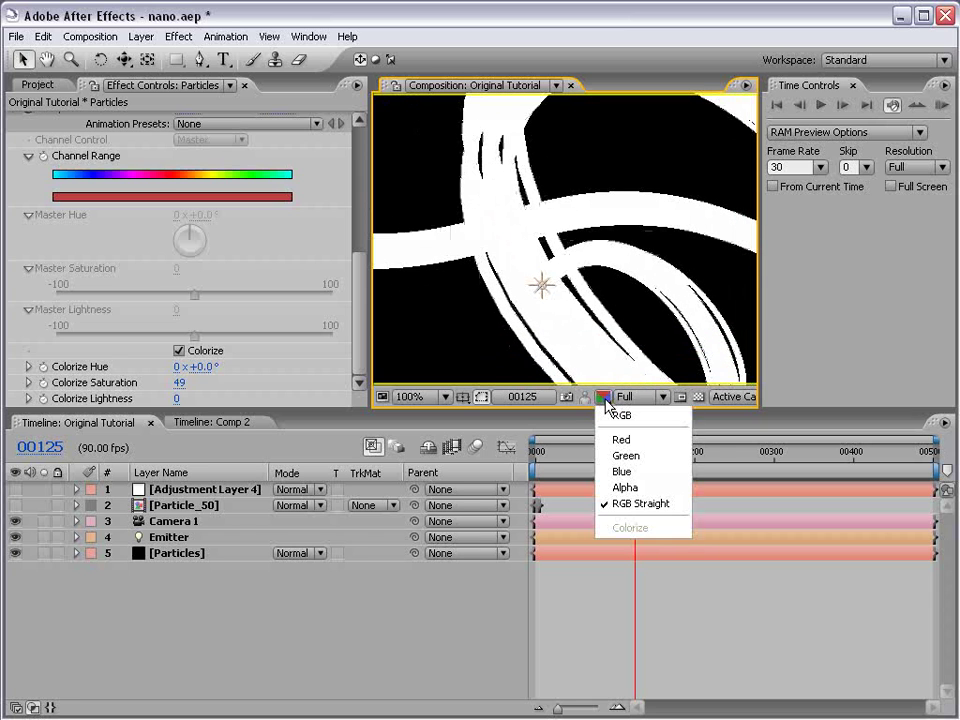
{"action": "left_click", "coordinate": [620, 487]}
{"action": "key", "text": "comma"}
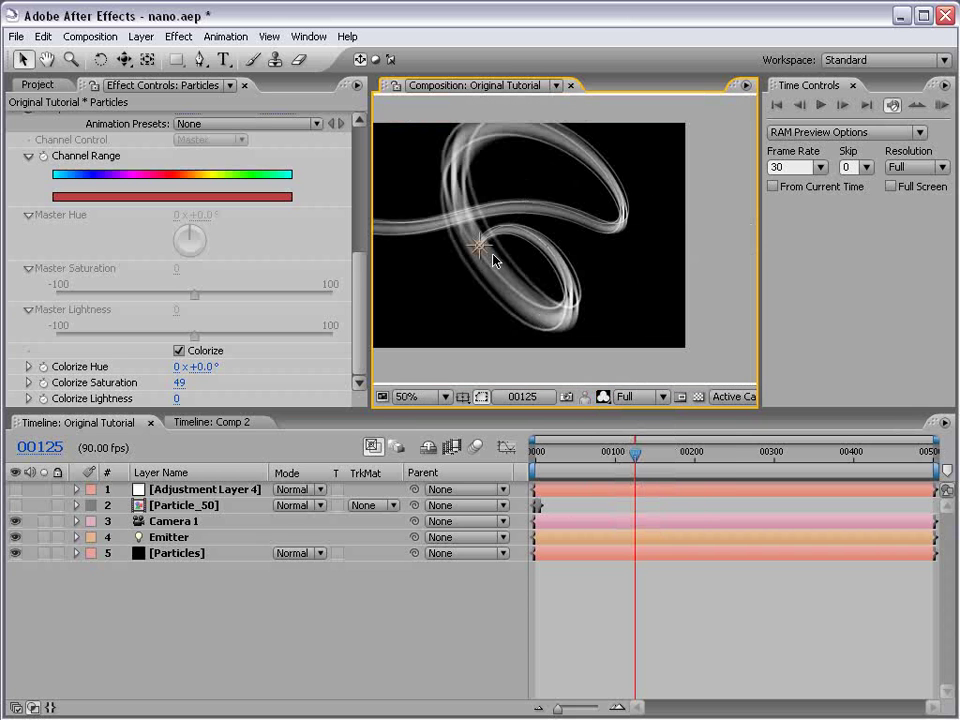
{"action": "left_click", "coordinate": [603, 396]}
{"action": "left_click", "coordinate": [620, 420]}
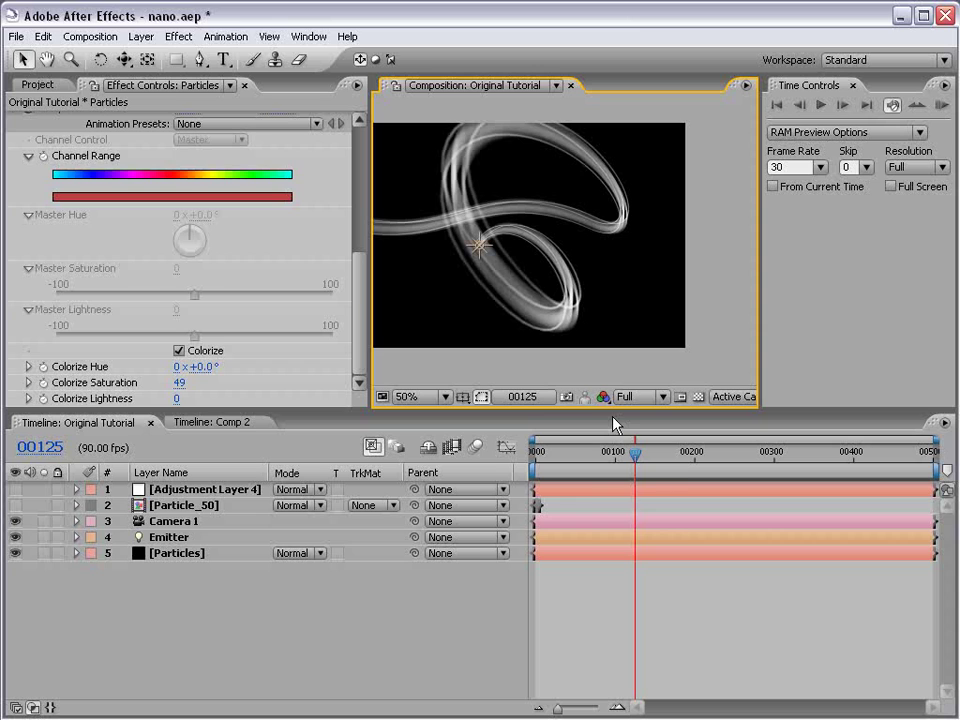
{"action": "left_click", "coordinate": [603, 396]}
{"action": "left_click", "coordinate": [617, 488]}
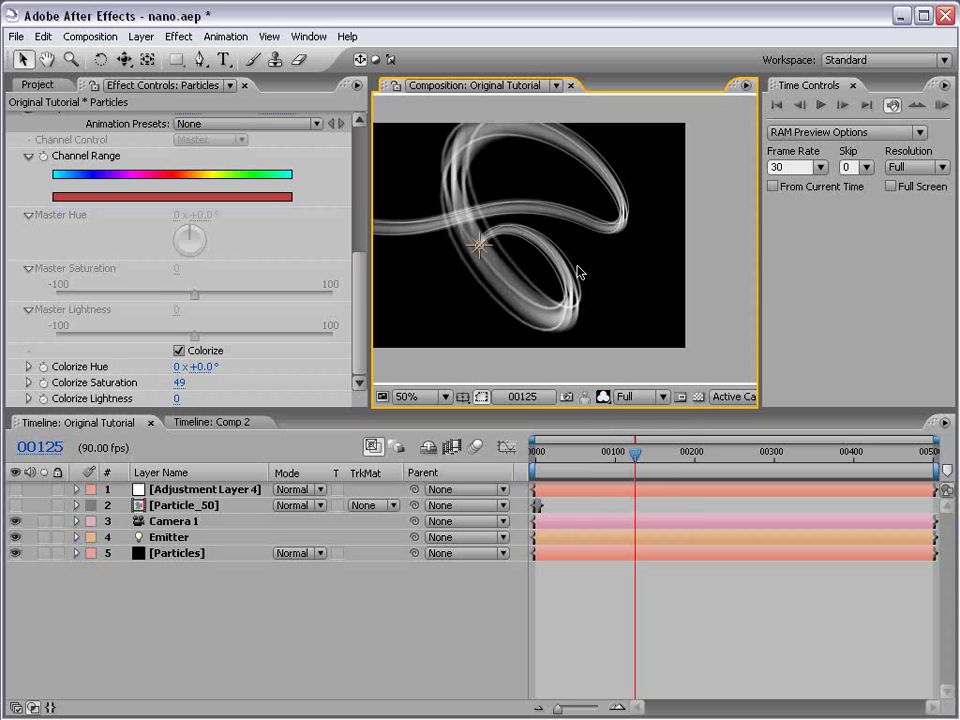
{"action": "left_click", "coordinate": [606, 399]}
{"action": "left_click", "coordinate": [619, 421]}
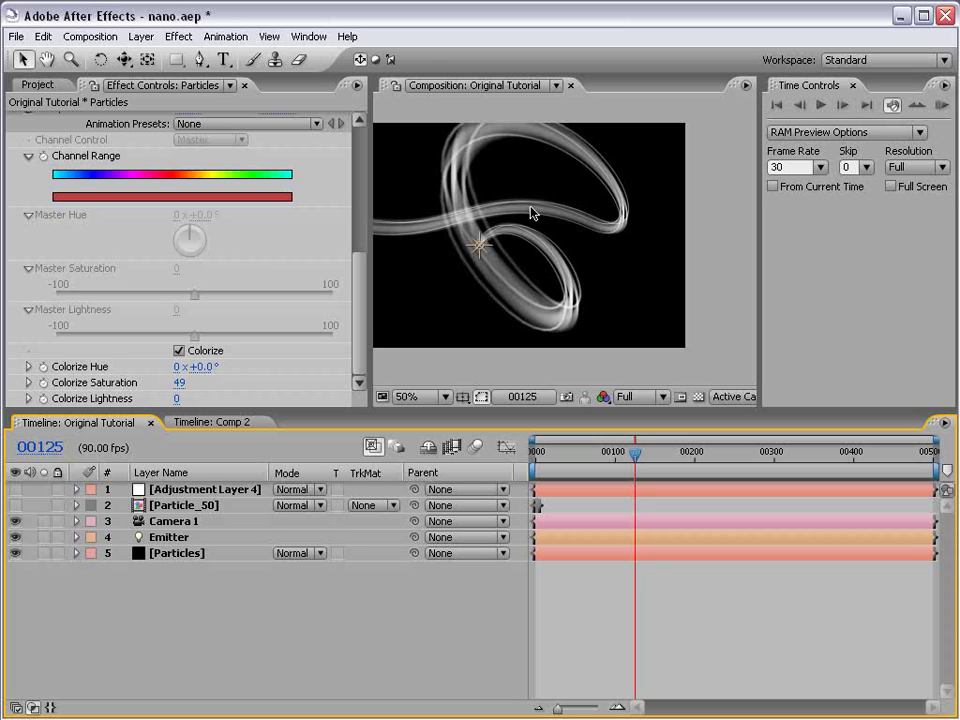
Step: Apply the Colorama effect to the Particles layer and enlarge the area showing its effect settings
{"action": "left_click", "coordinate": [180, 555]}
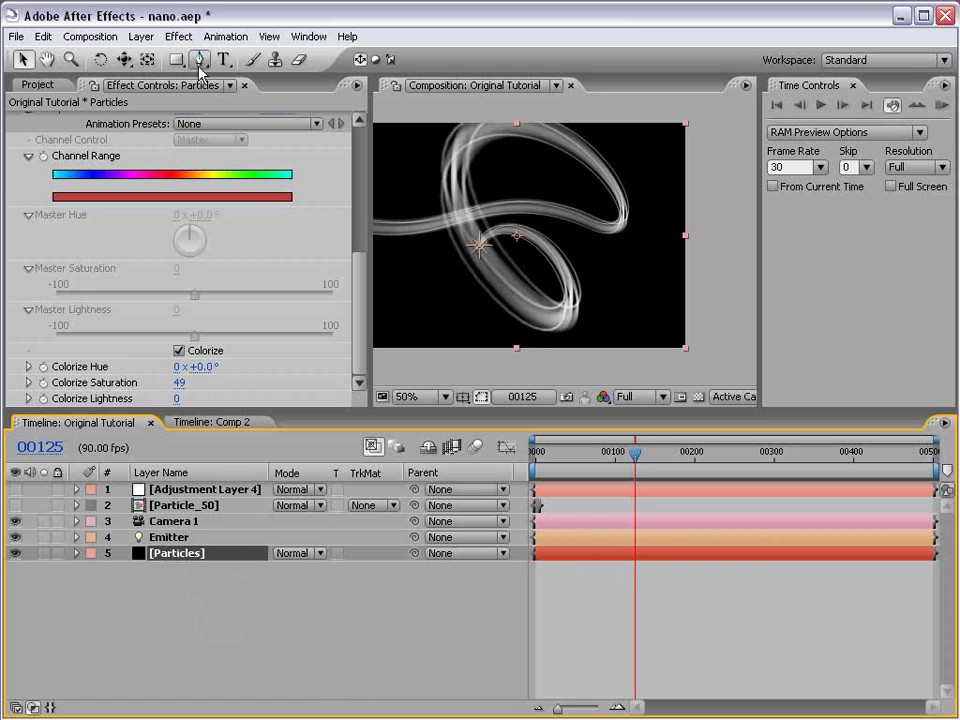
{"action": "left_click", "coordinate": [182, 38]}
{"action": "mouse_move", "coordinate": [197, 192]}
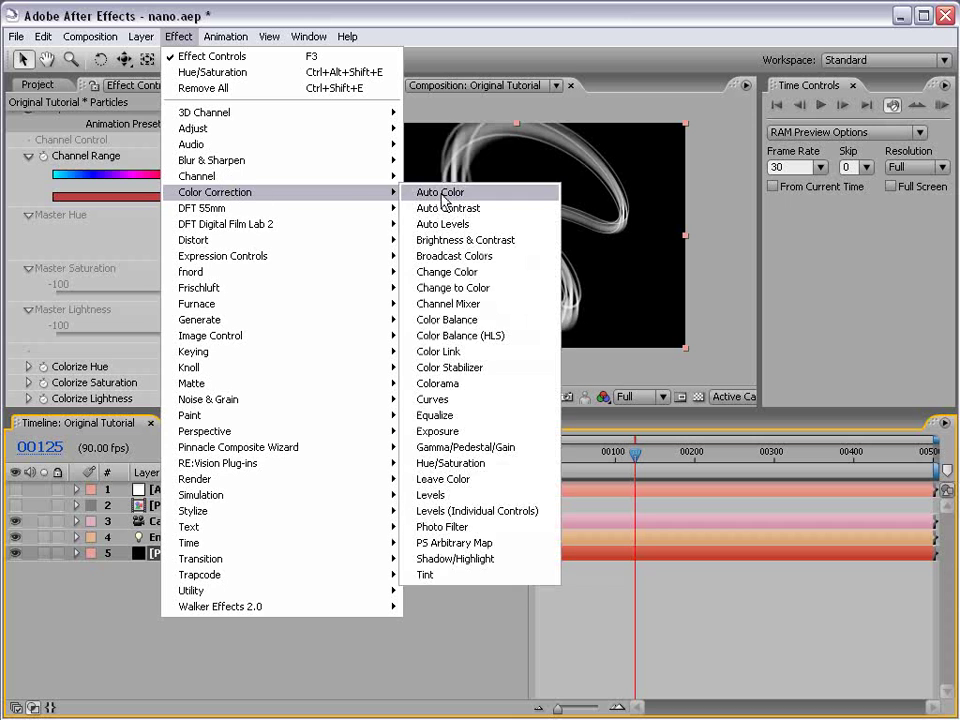
{"action": "left_click", "coordinate": [468, 385]}
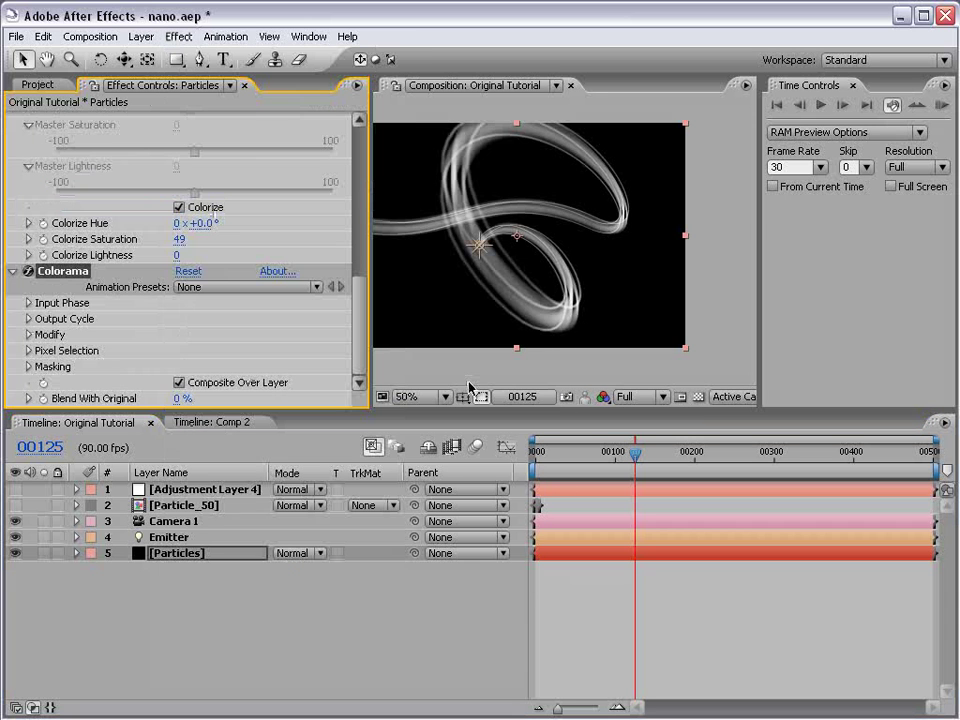
{"action": "left_click_drag", "start_coordinate": [329, 410], "coordinate": [329, 548]}
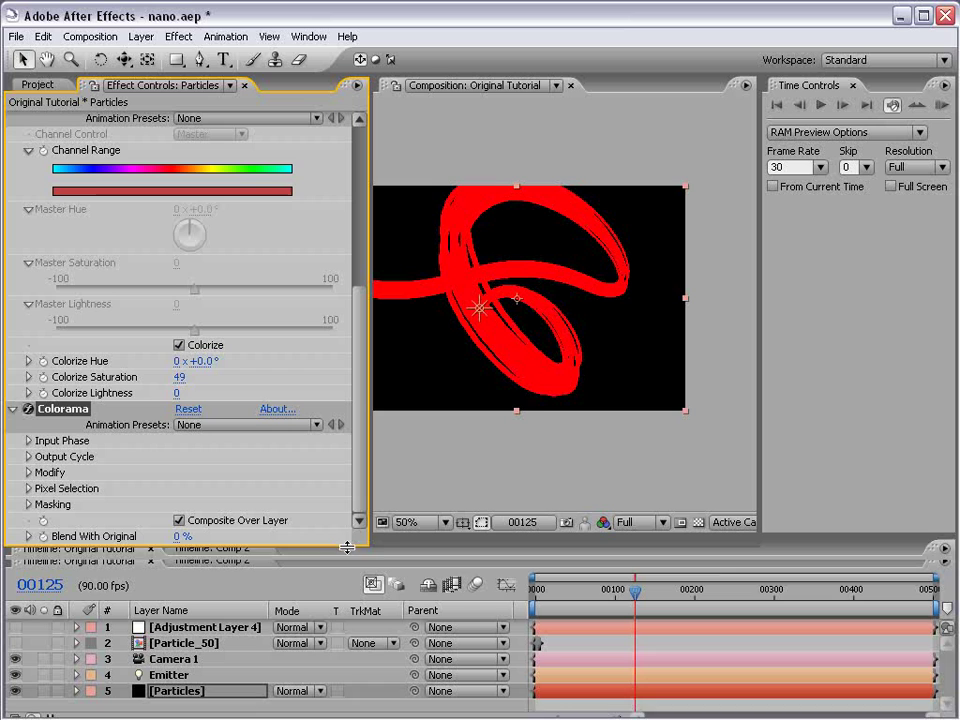
Step: Delete the Hue/Saturation effect from the Particles layer and collapse the Particular settings
{"action": "scroll", "coordinate": [357, 302], "scroll_direction": "up", "scroll_amount": 3}
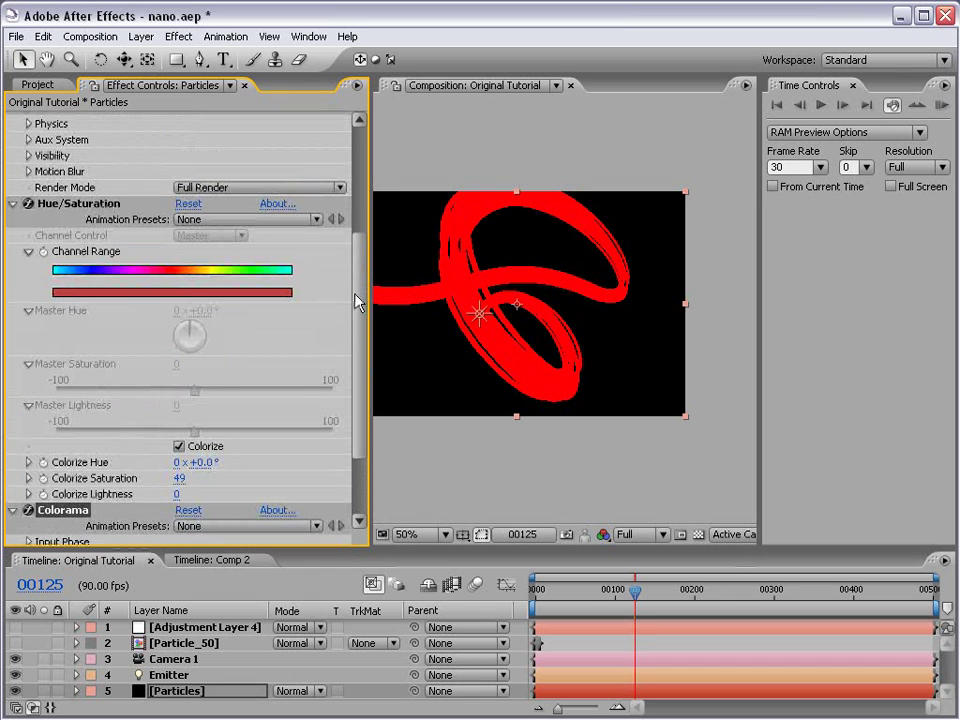
{"action": "left_click", "coordinate": [70, 204]}
{"action": "key", "text": "Delete"}
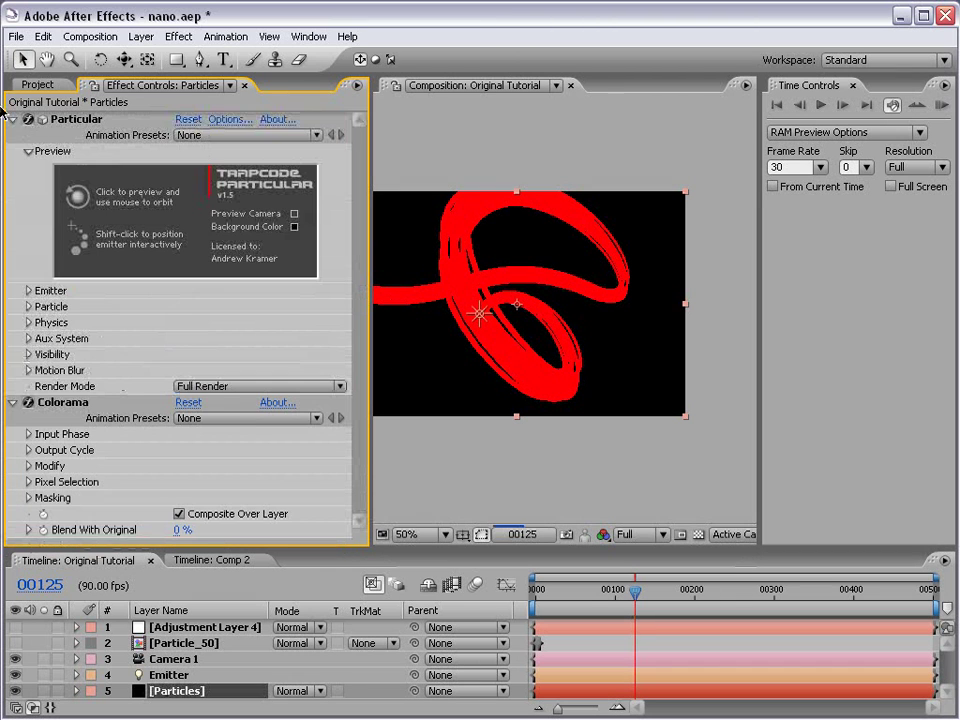
{"action": "left_click", "coordinate": [13, 119]}
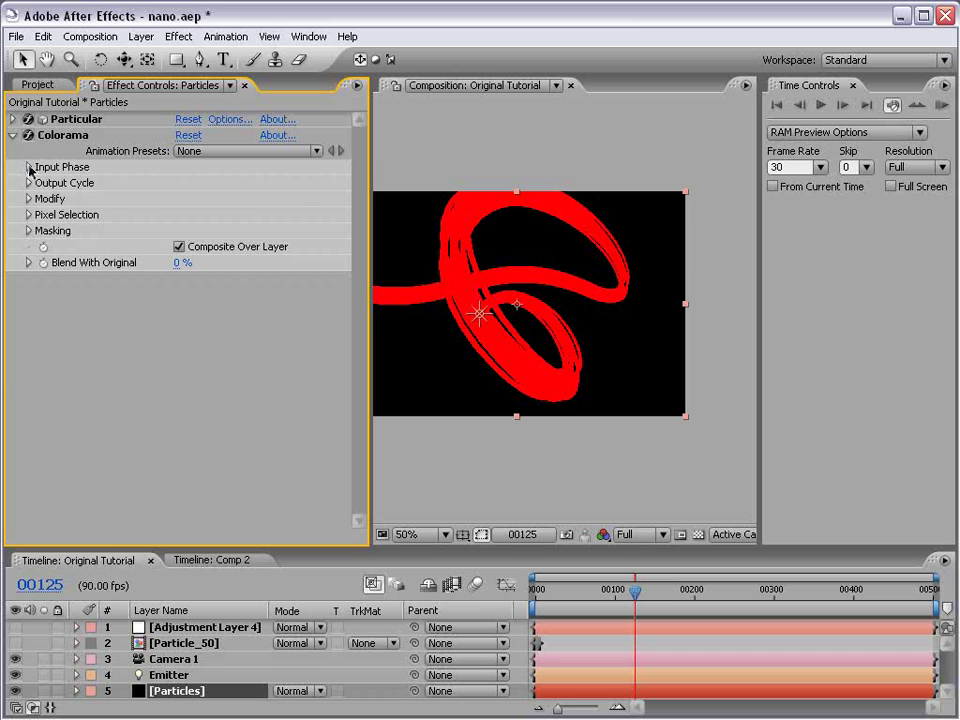
Step: Expand Colorama's Input Phase and Output Cycle settings, and get the phase from Alpha
{"action": "left_click", "coordinate": [28, 167]}
{"action": "left_click", "coordinate": [28, 300]}
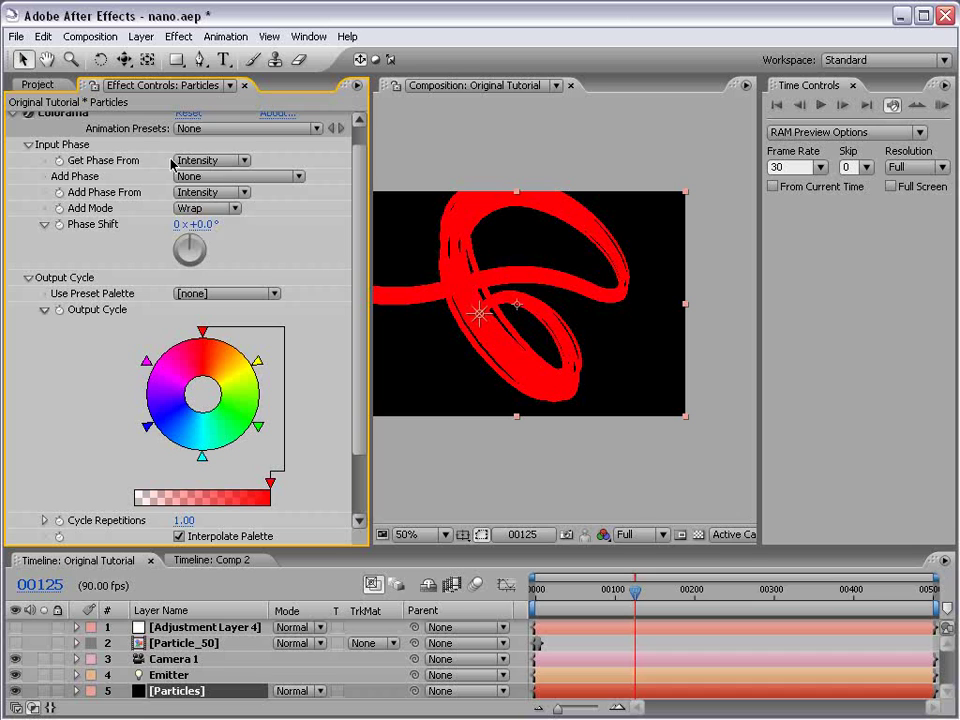
{"action": "left_click", "coordinate": [208, 162]}
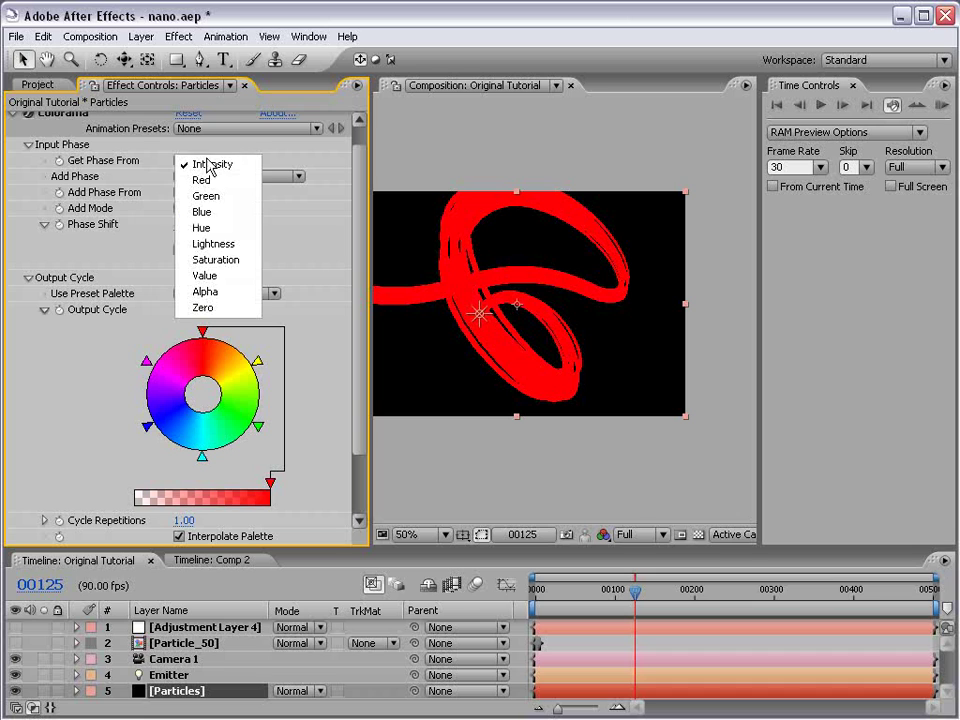
{"action": "left_click", "coordinate": [229, 292]}
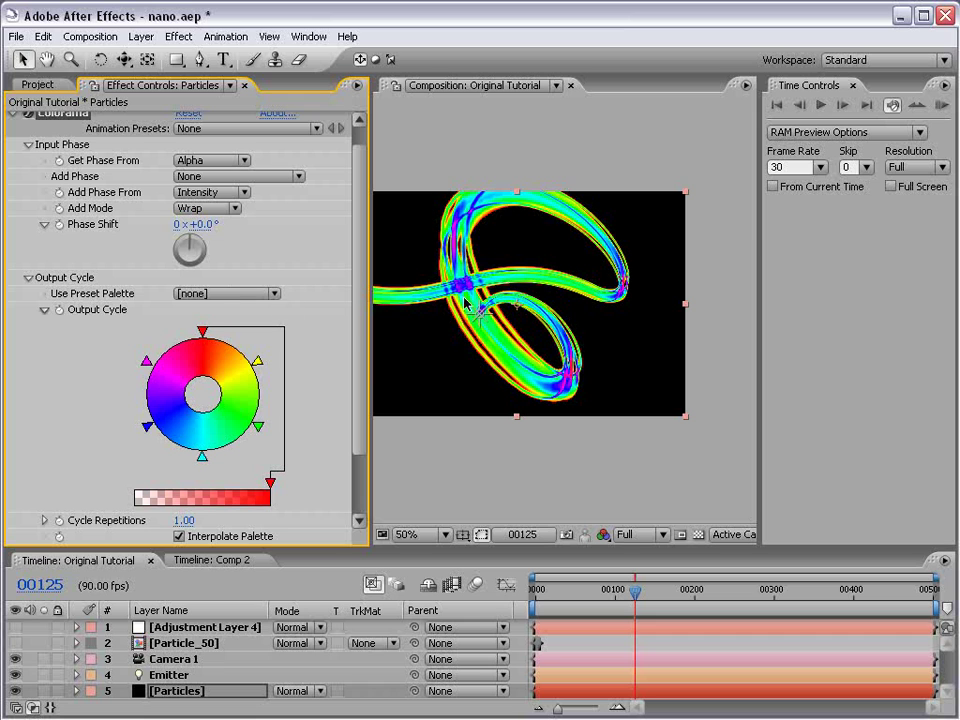
Step: Apply the Alpha Ramp preset palette to Colorama's Output Cycle
{"action": "key", "text": "period"}
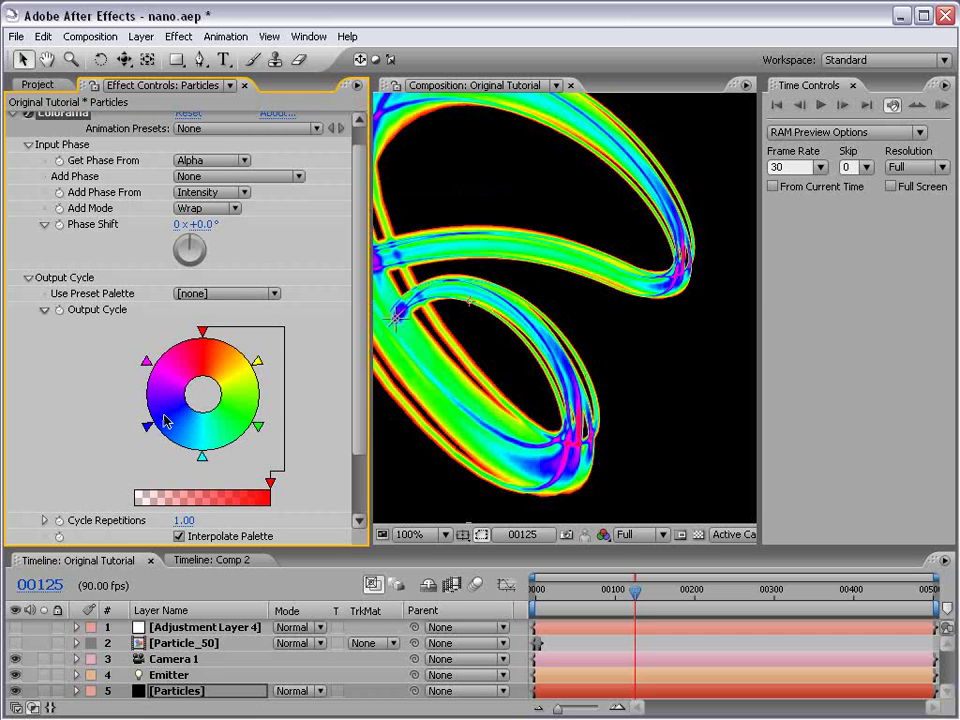
{"action": "key", "text": "h"}
{"action": "left_click_drag", "start_coordinate": [429, 256], "coordinate": [570, 274]}
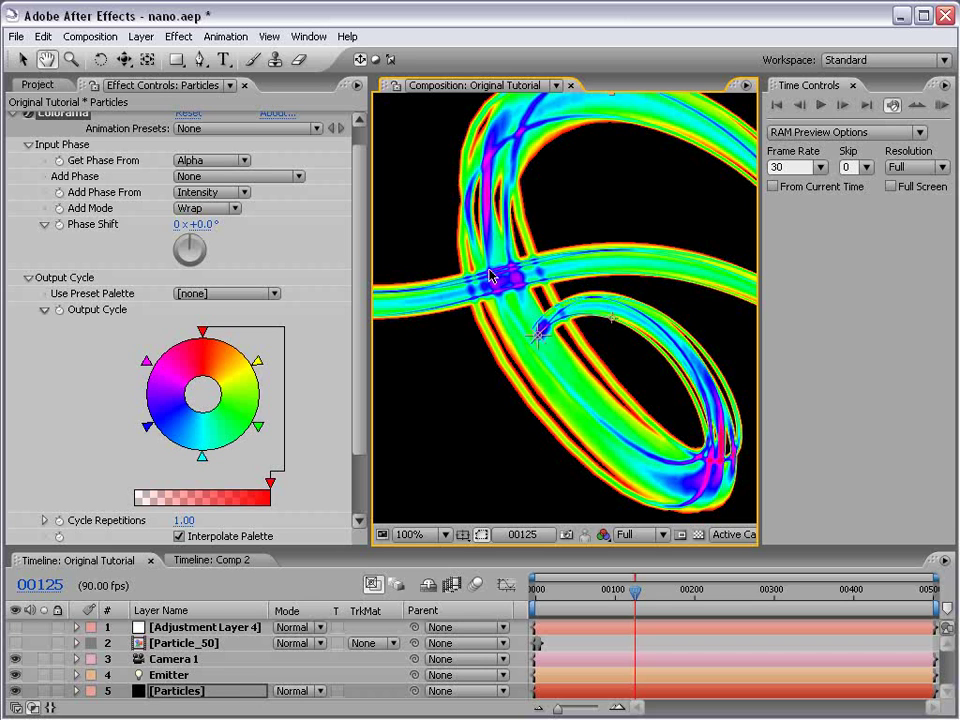
{"action": "left_click", "coordinate": [210, 294]}
{"action": "left_click", "coordinate": [237, 316]}
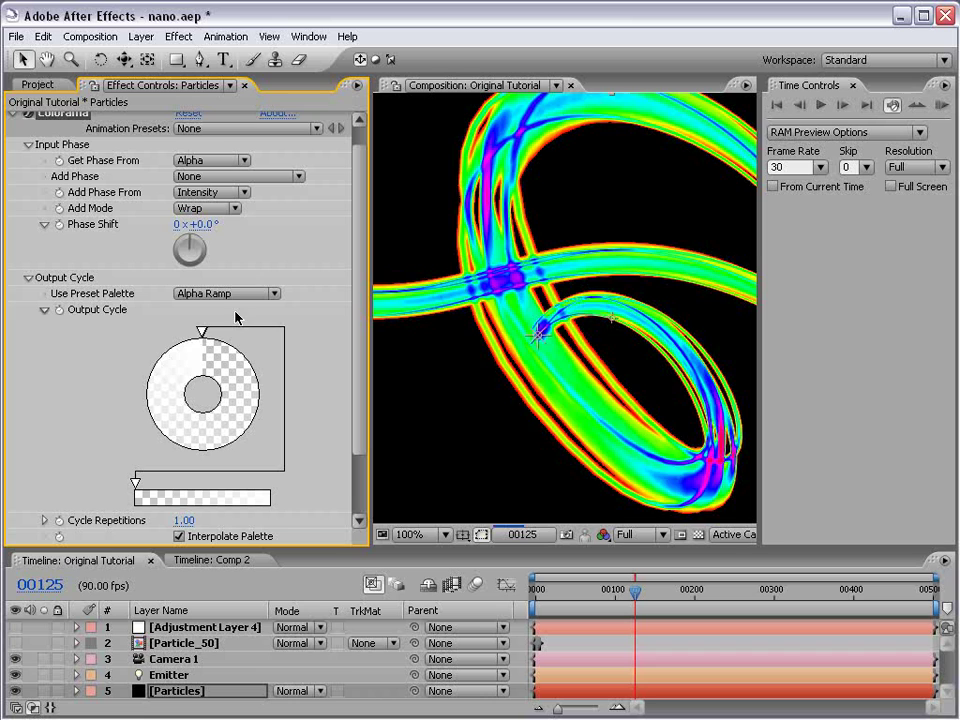
{"action": "left_click_drag", "start_coordinate": [203, 331], "coordinate": [196, 331]}
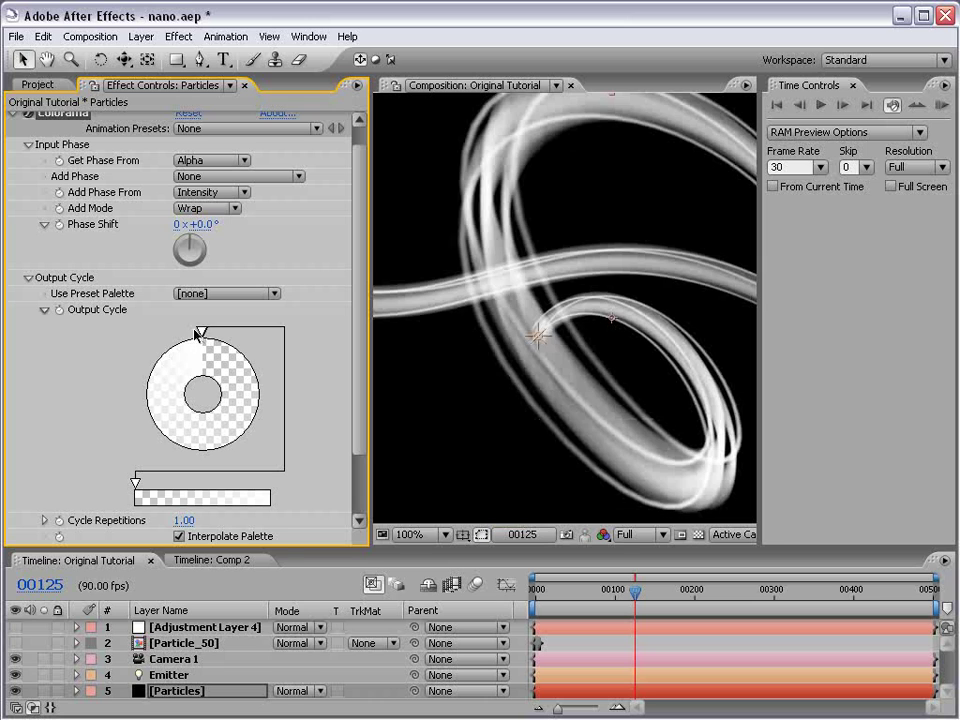
{"action": "left_click", "coordinate": [201, 294]}
{"action": "left_click", "coordinate": [268, 315]}
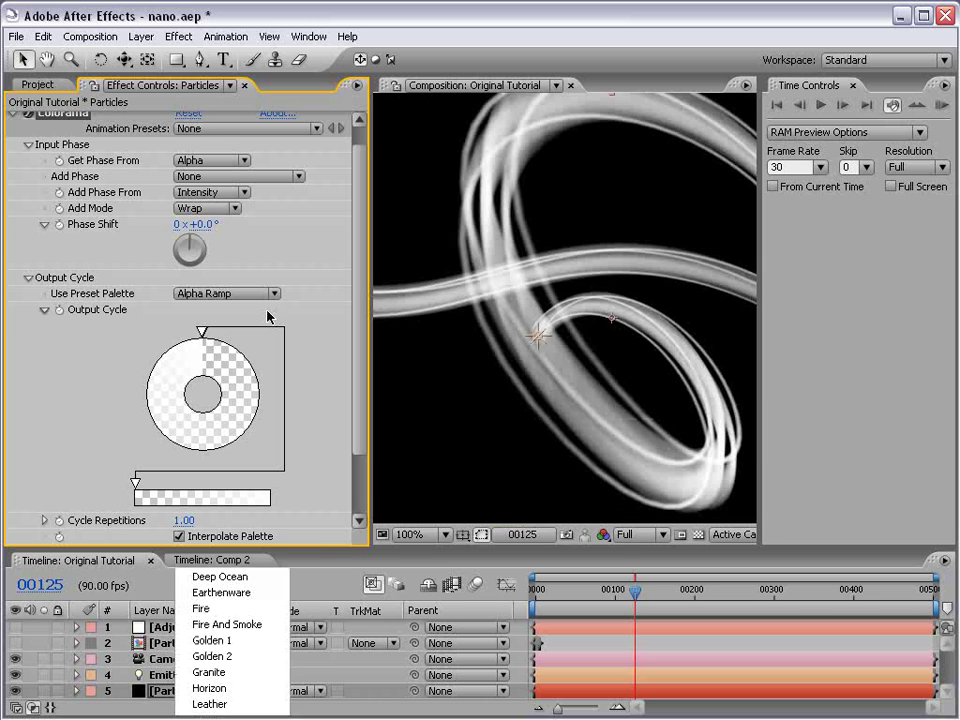
Step: Try black as the colour of the marker on Colorama's output cycle wheel
{"action": "double_click", "coordinate": [205, 333]}
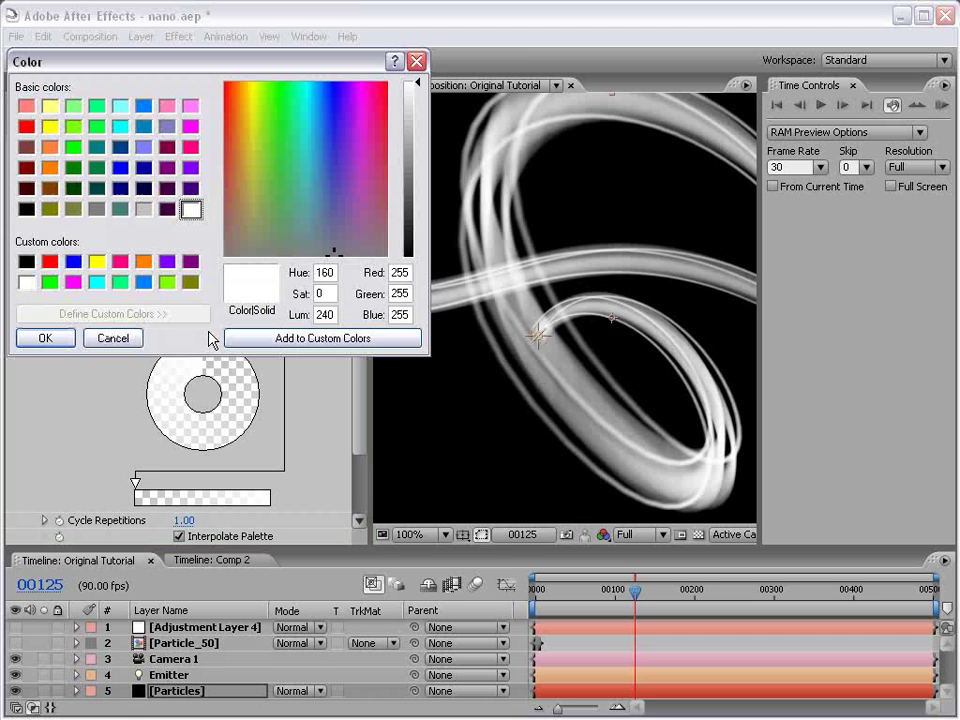
{"action": "left_click", "coordinate": [26, 262]}
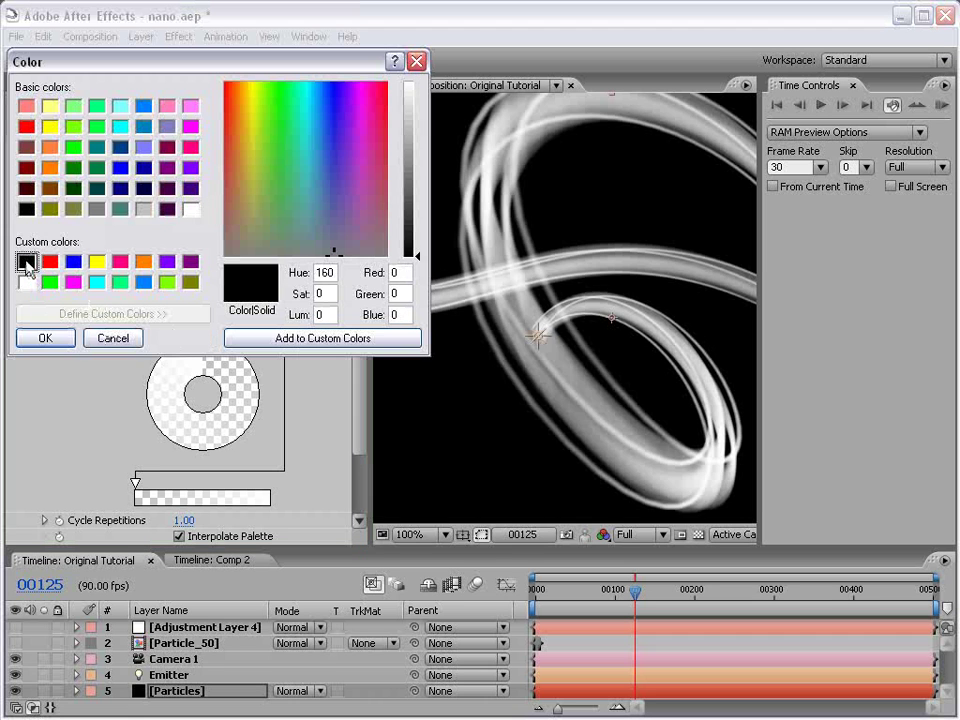
{"action": "left_click", "coordinate": [43, 338]}
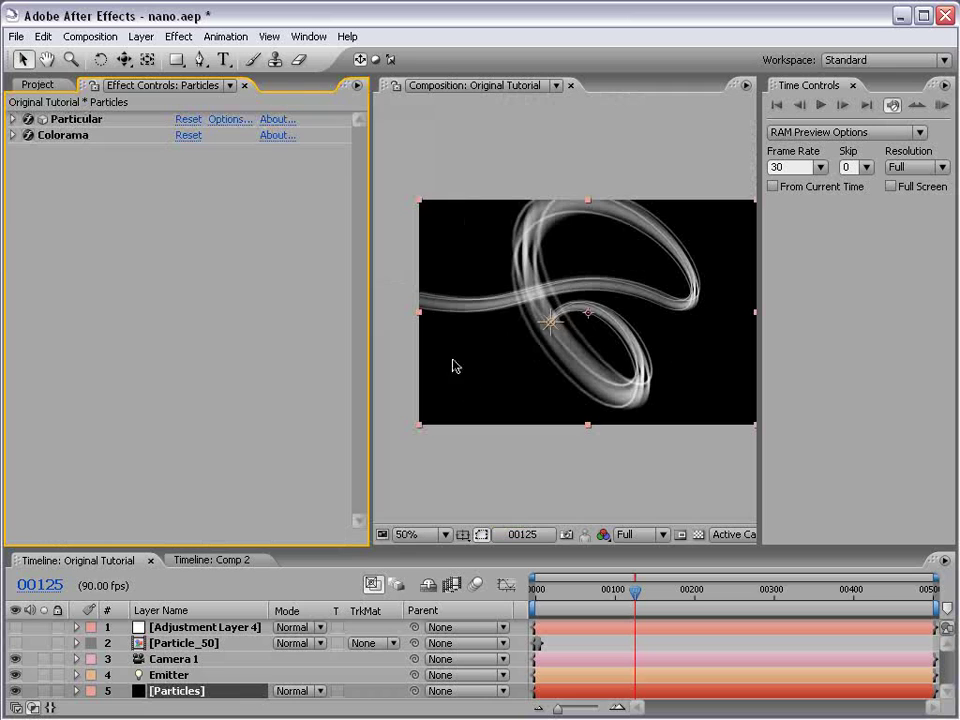
Step: Apply Hue/Saturation after Colorama with Colorize enabled, Colorize Saturation set to 100 and a blue Colorize Hue
{"action": "left_click", "coordinate": [179, 36]}
{"action": "mouse_move", "coordinate": [237, 202]}
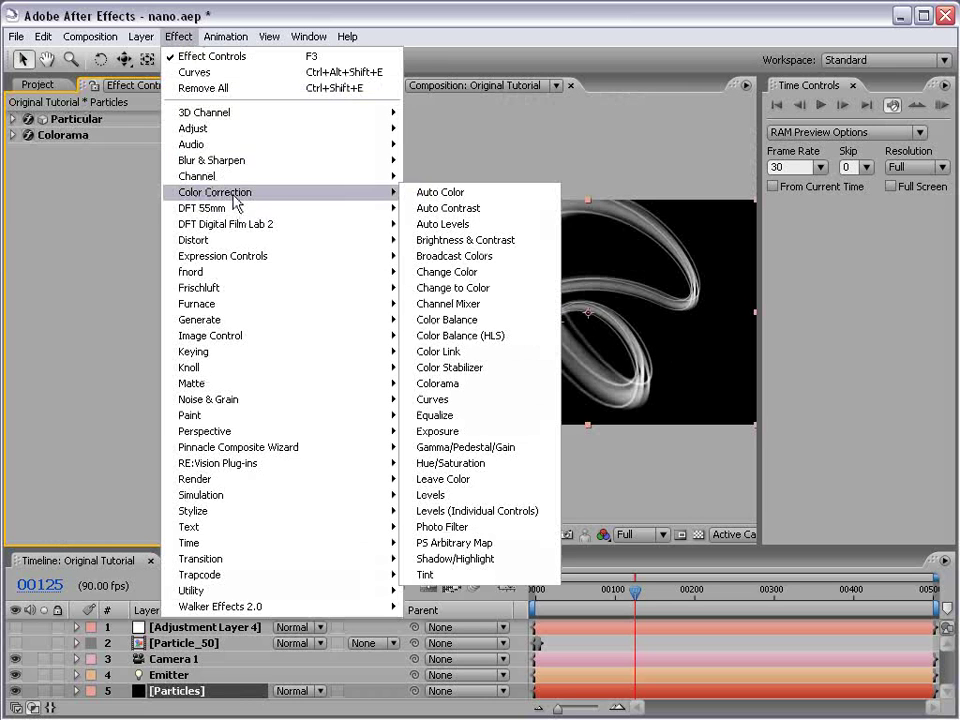
{"action": "left_click", "coordinate": [478, 464]}
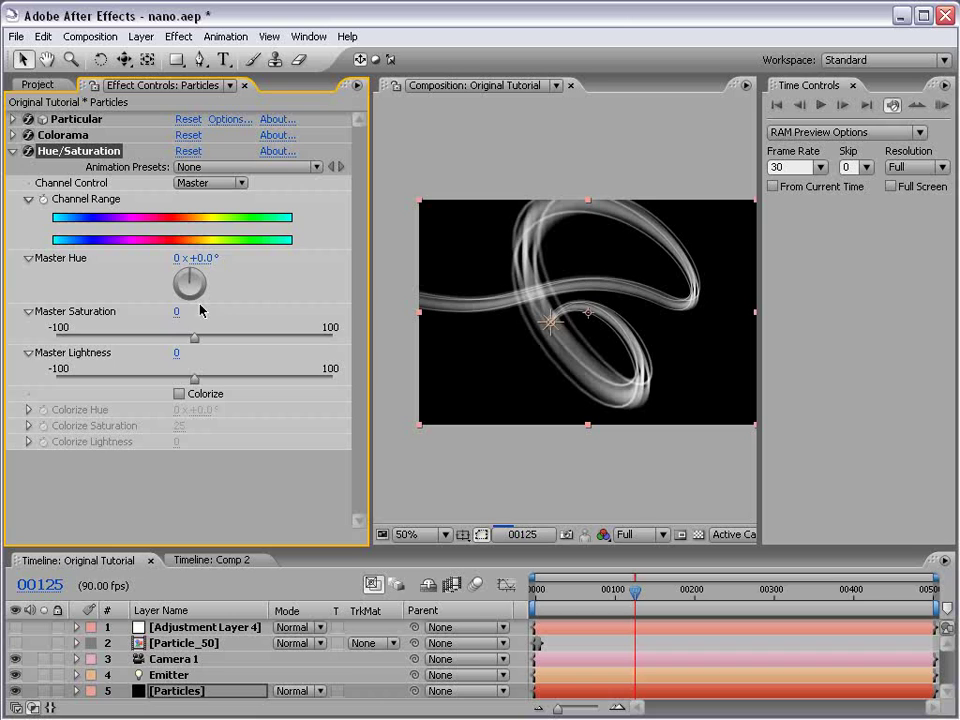
{"action": "left_click", "coordinate": [179, 393]}
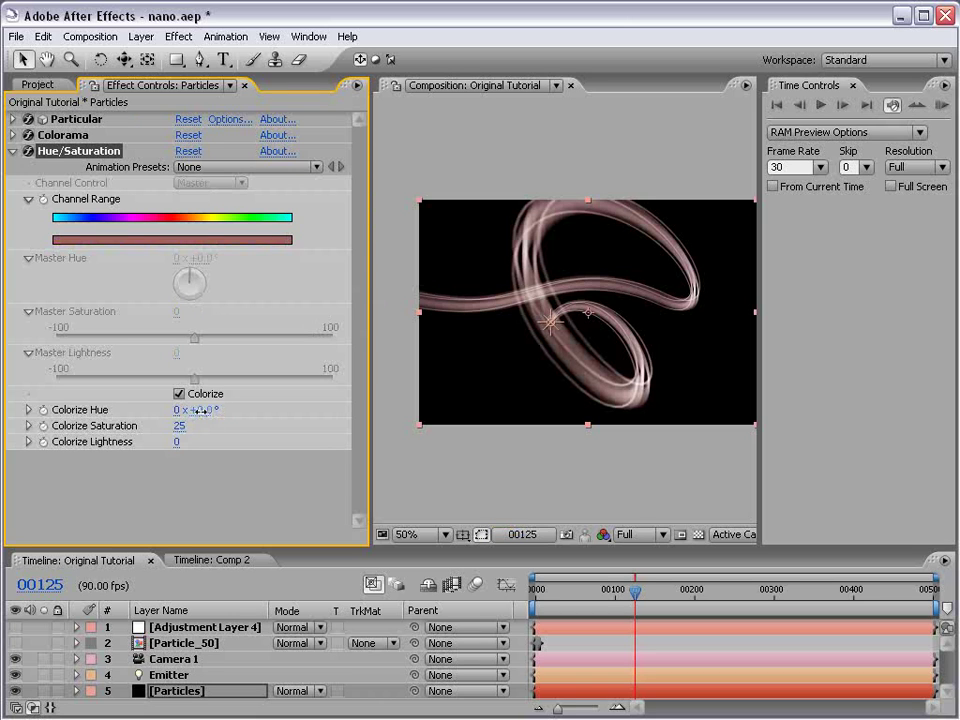
{"action": "left_click_drag", "start_coordinate": [200, 410], "coordinate": [158, 410]}
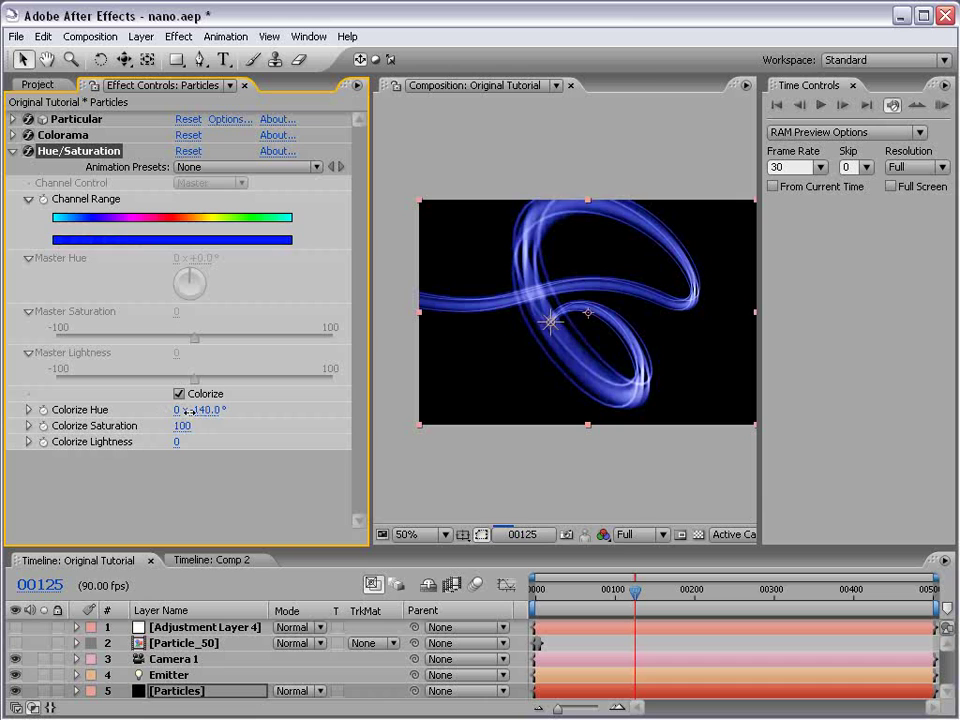
{"action": "left_click_drag", "start_coordinate": [187, 410], "coordinate": [189, 421]}
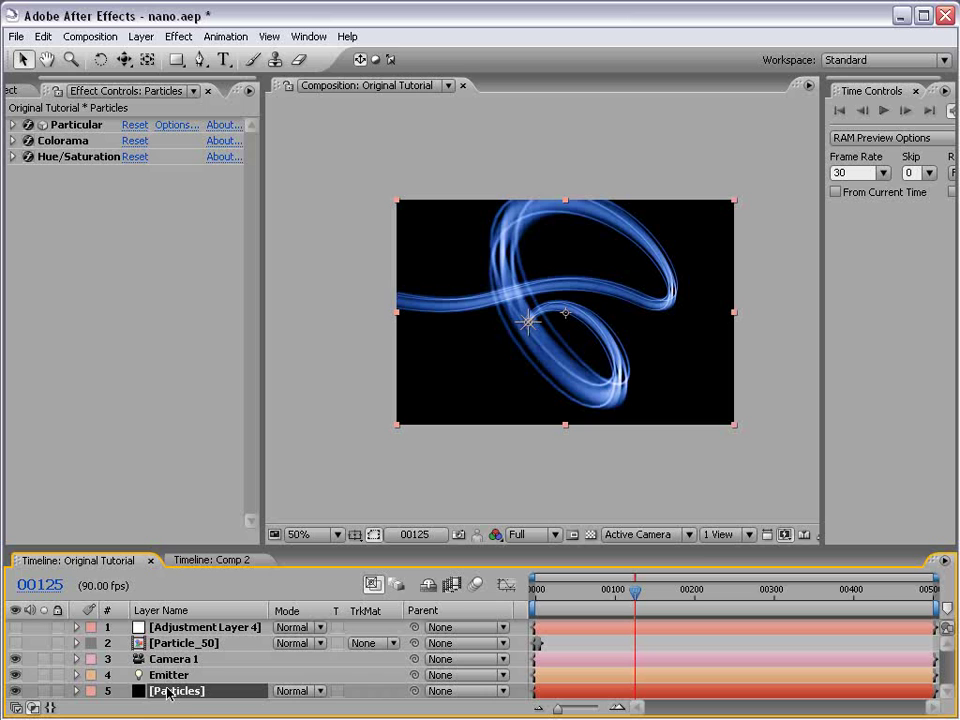
Step: Apply the Glow effect to the Particles layer and set its Glow Radius to 30
{"action": "left_click", "coordinate": [180, 36]}
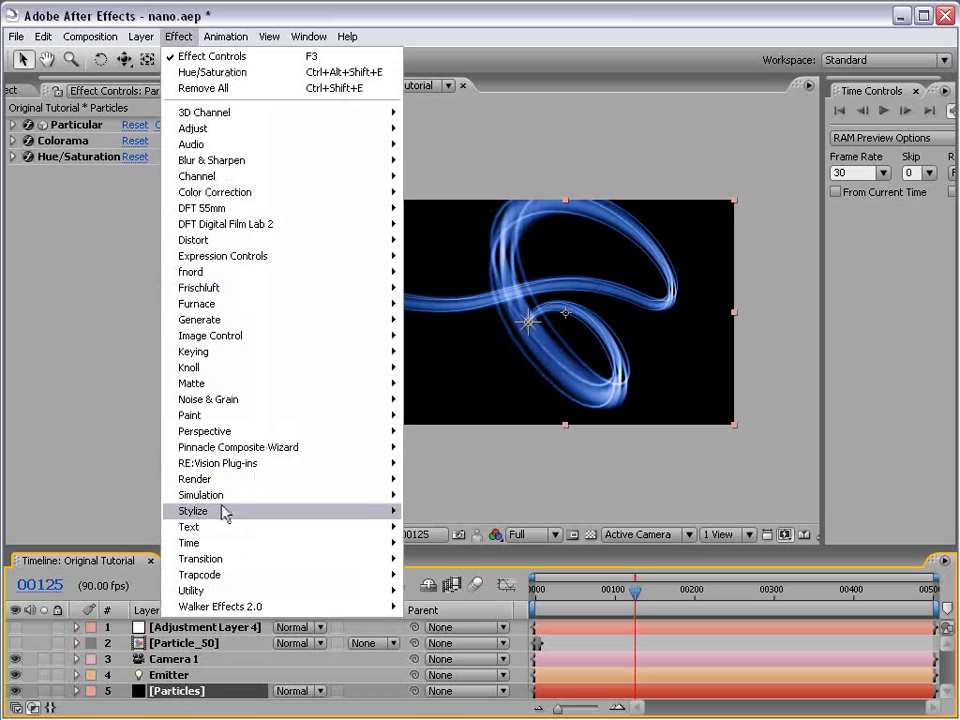
{"action": "mouse_move", "coordinate": [231, 511]}
{"action": "left_click", "coordinate": [438, 641]}
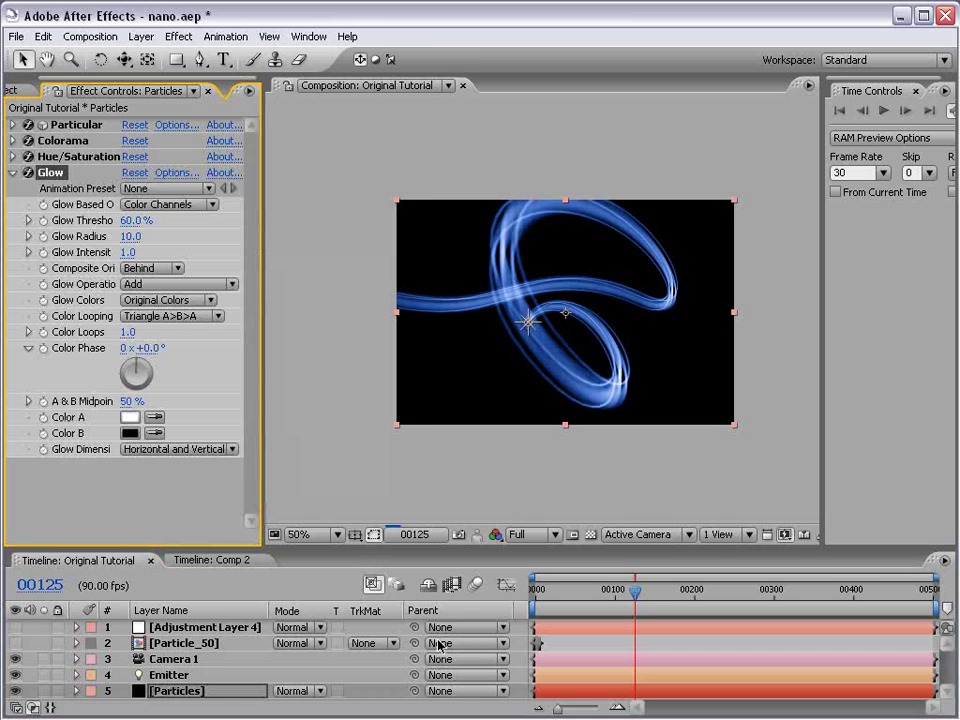
{"action": "left_click", "coordinate": [129, 237]}
{"action": "type", "text": "30"}
{"action": "key", "text": "Return"}
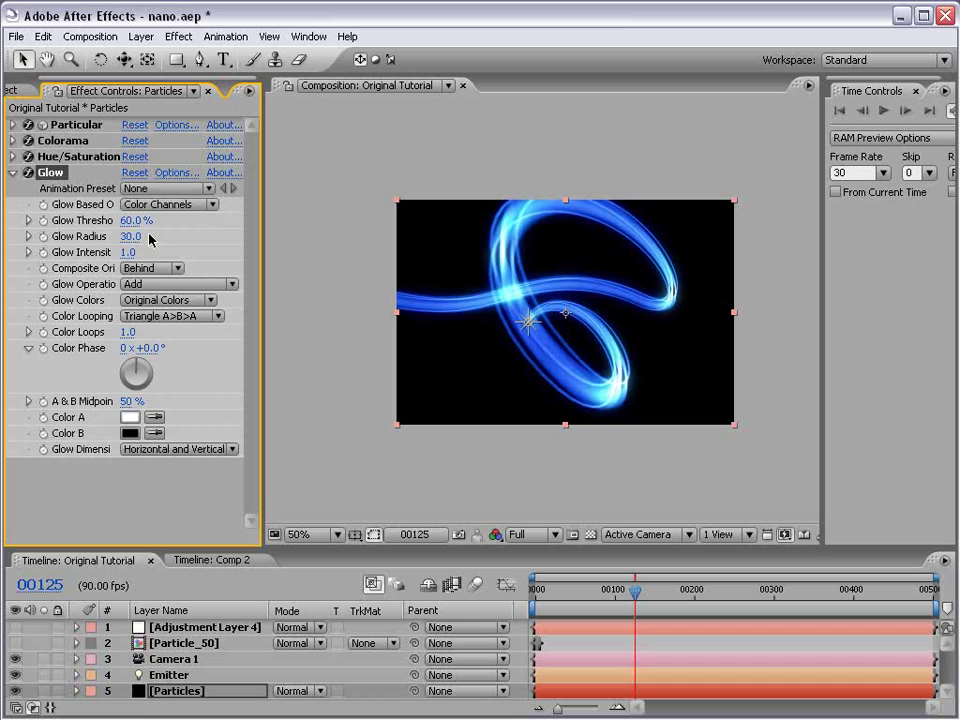
Step: Add Group Crossing JPG.mov to the Original Tutorial composition as a layer beneath Particles
{"action": "left_click", "coordinate": [555, 452]}
{"action": "scroll", "coordinate": [582, 398], "scroll_direction": "up", "scroll_amount": 1}
{"action": "scroll", "coordinate": [582, 398], "scroll_direction": "down", "scroll_amount": 1}
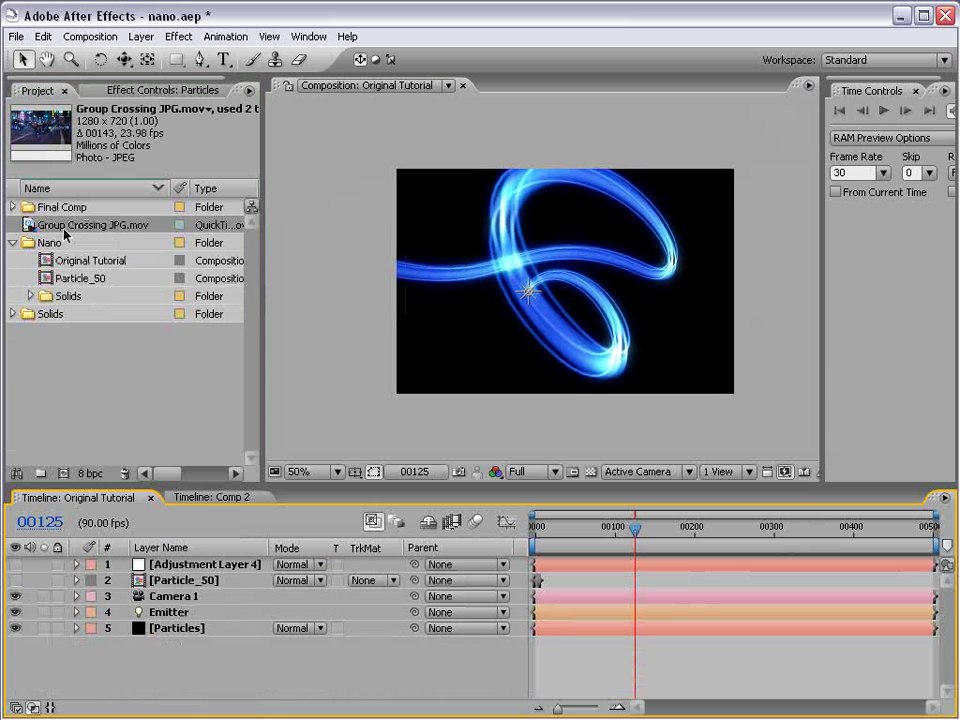
{"action": "left_click_drag", "start_coordinate": [63, 234], "coordinate": [150, 644]}
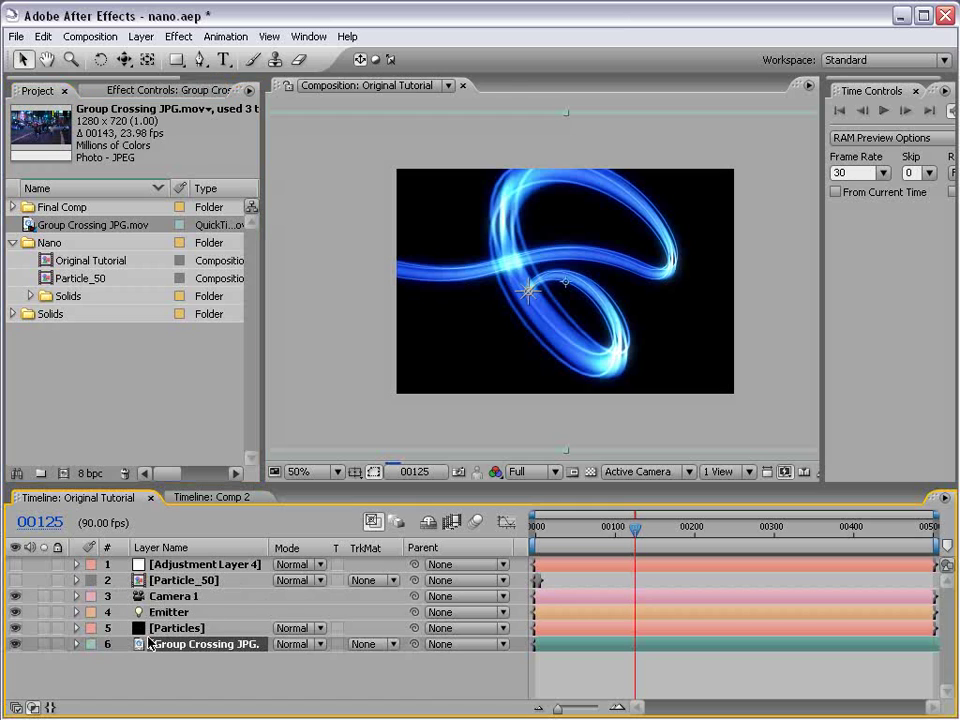
Step: Fit the Group Crossing footage to the composition height and check the streak over it
{"action": "key", "text": "comma"}
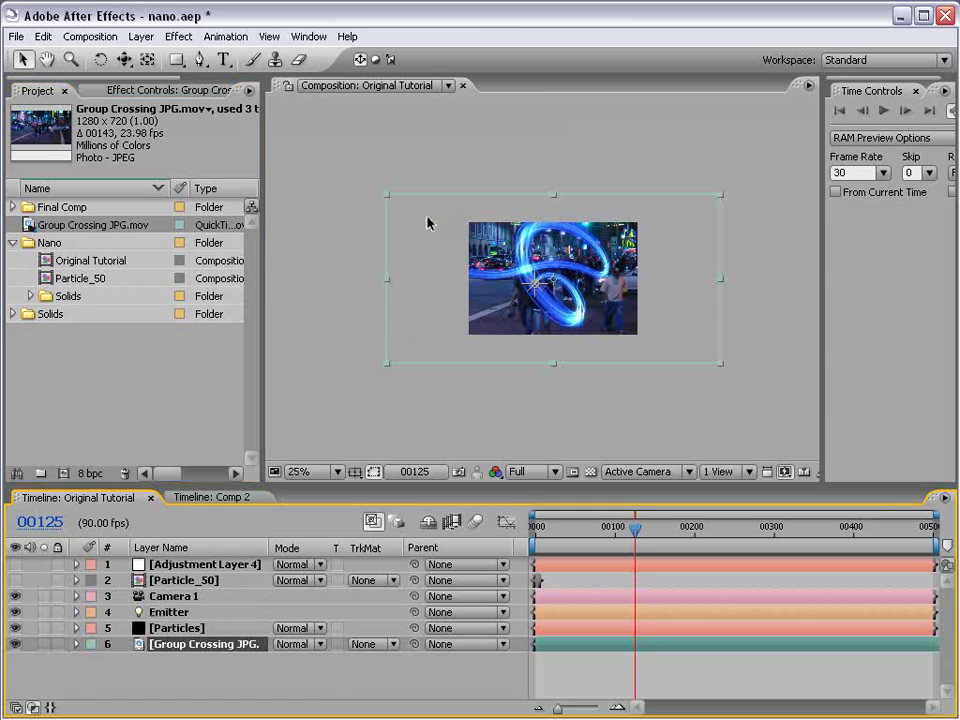
{"action": "right_click", "coordinate": [409, 234]}
{"action": "mouse_move", "coordinate": [433, 292]}
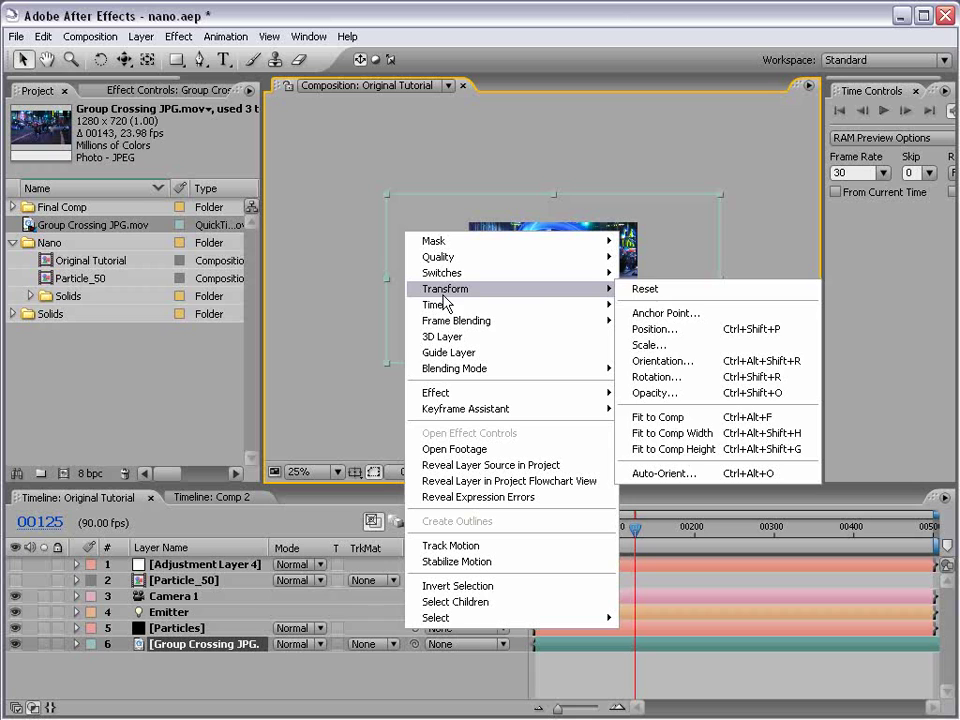
{"action": "left_click", "coordinate": [662, 450]}
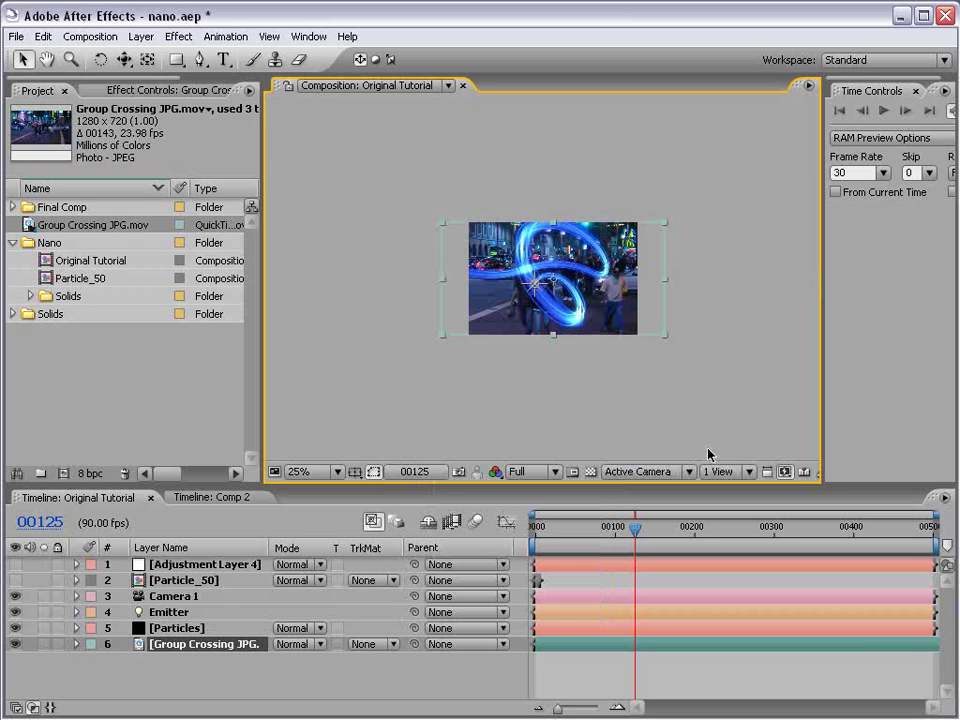
{"action": "left_click", "coordinate": [505, 404]}
{"action": "key", "text": "period"}
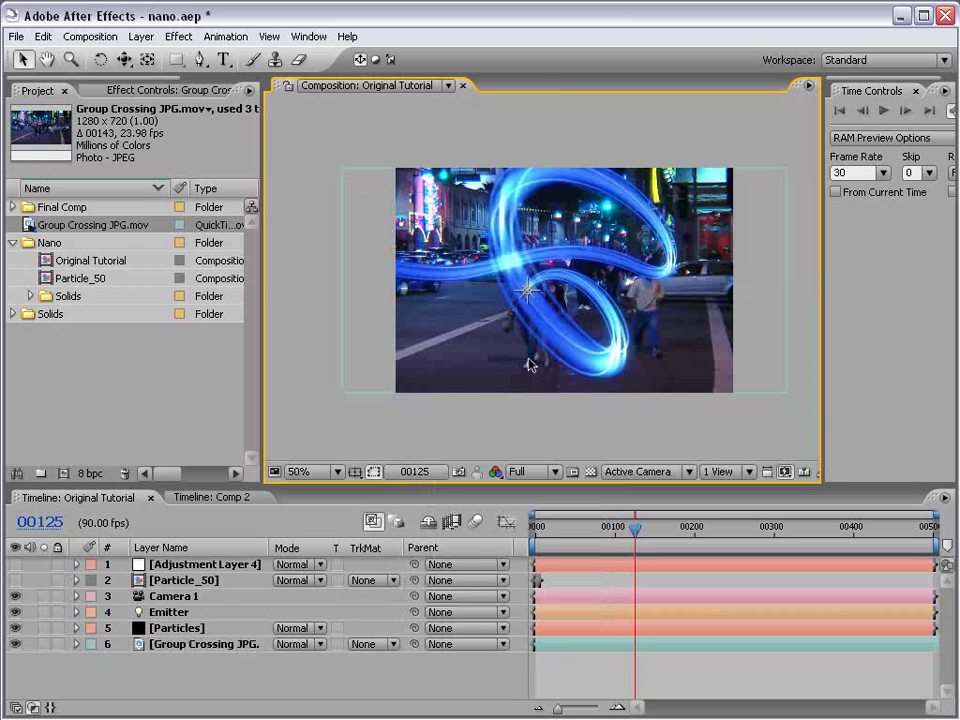
{"action": "key", "text": "period"}
{"action": "key", "text": "comma"}
Step: Replace the existing camera with a new one named Camera 1 using the 35mm preset
{"action": "left_click", "coordinate": [195, 597]}
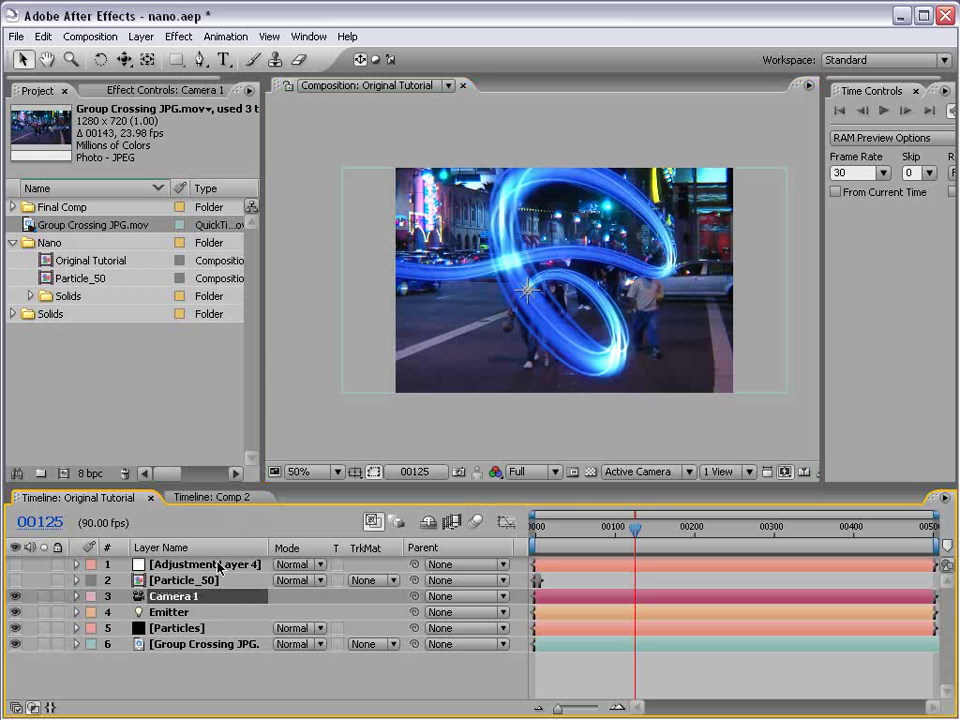
{"action": "key", "text": "Delete"}
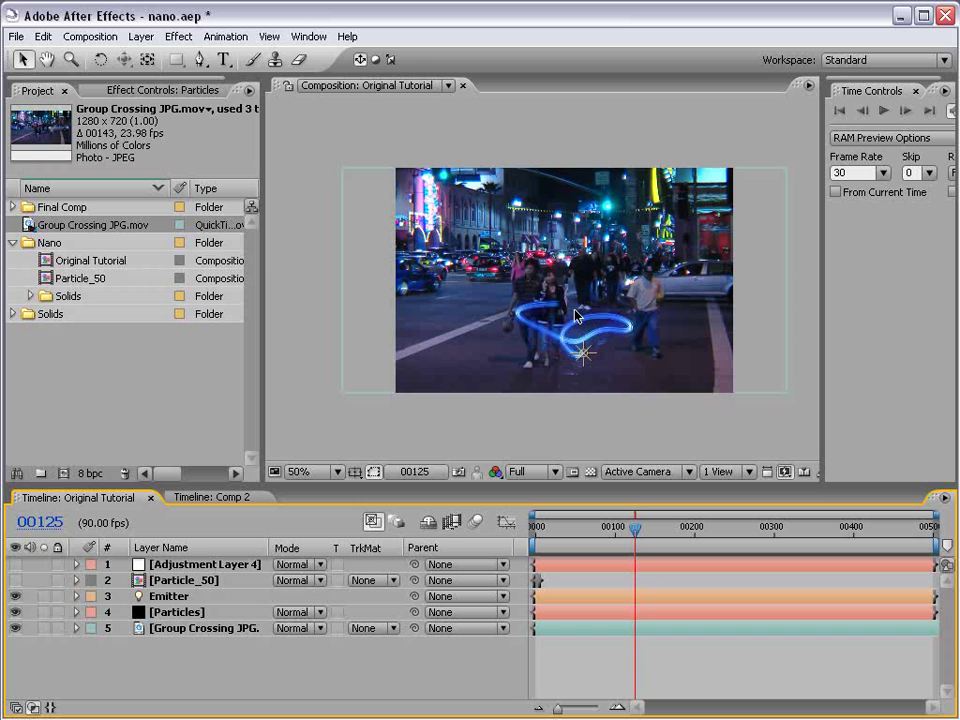
{"action": "left_click", "coordinate": [141, 37]}
{"action": "mouse_move", "coordinate": [126, 58]}
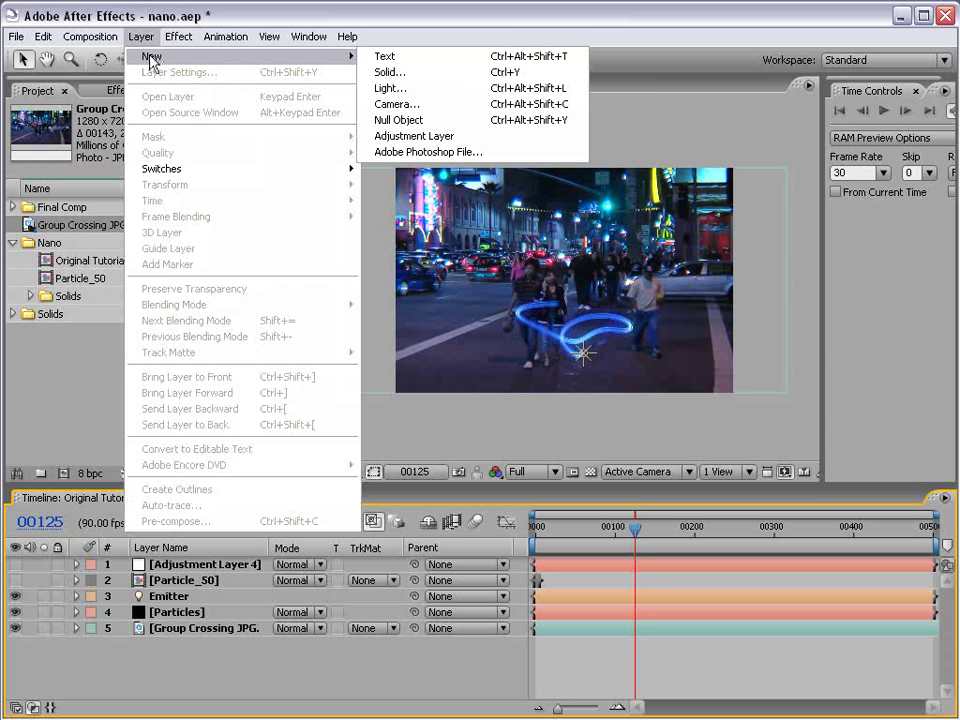
{"action": "left_click", "coordinate": [424, 118]}
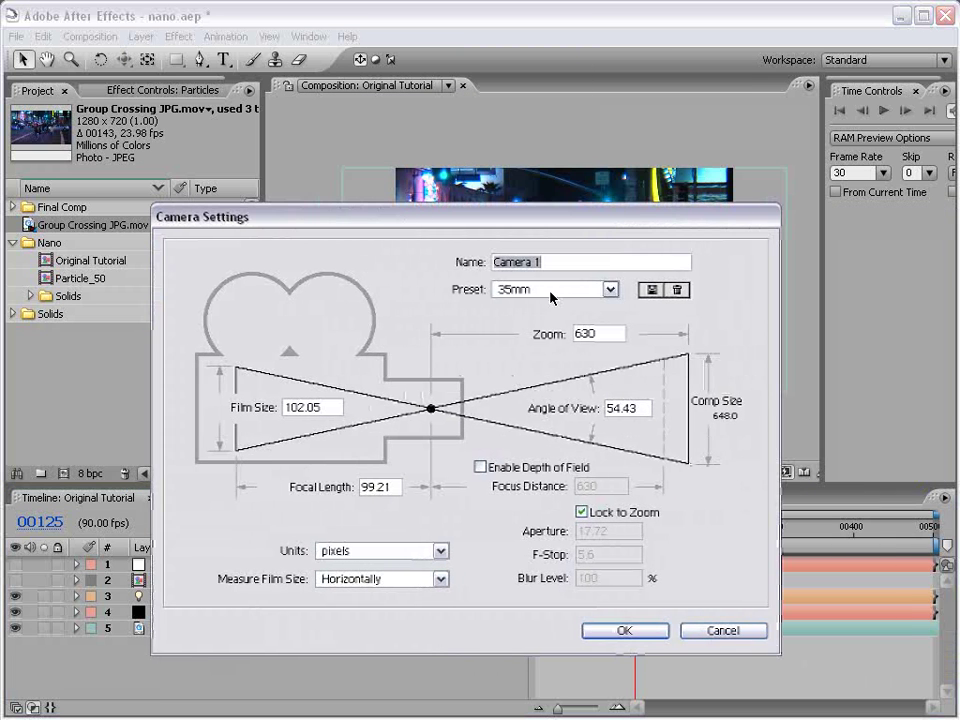
{"action": "left_click", "coordinate": [554, 291]}
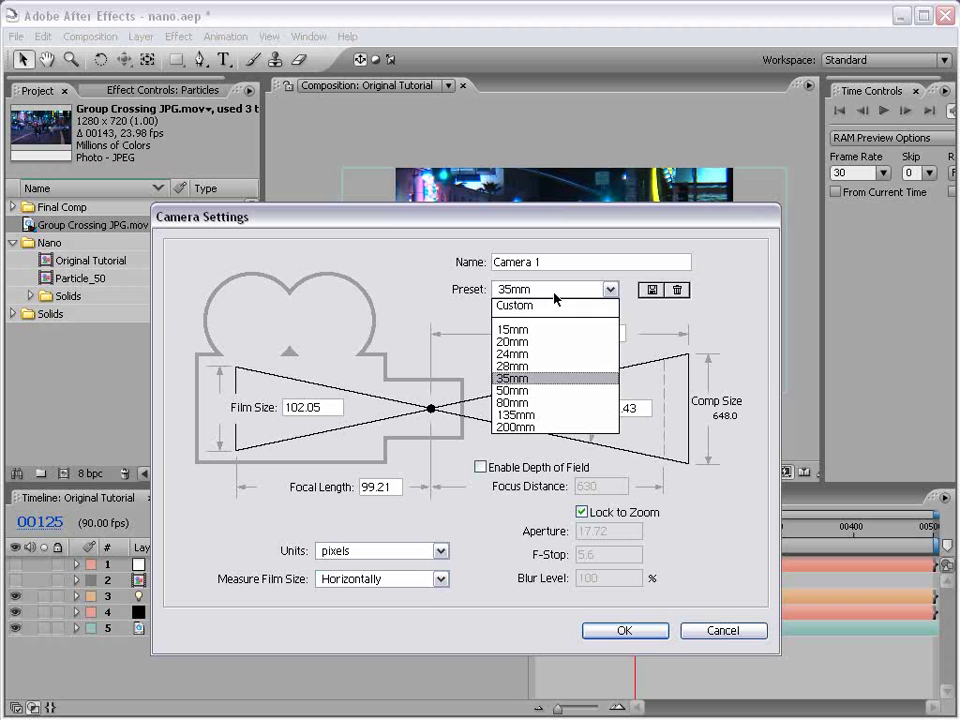
{"action": "left_click", "coordinate": [537, 380]}
{"action": "left_click", "coordinate": [623, 631]}
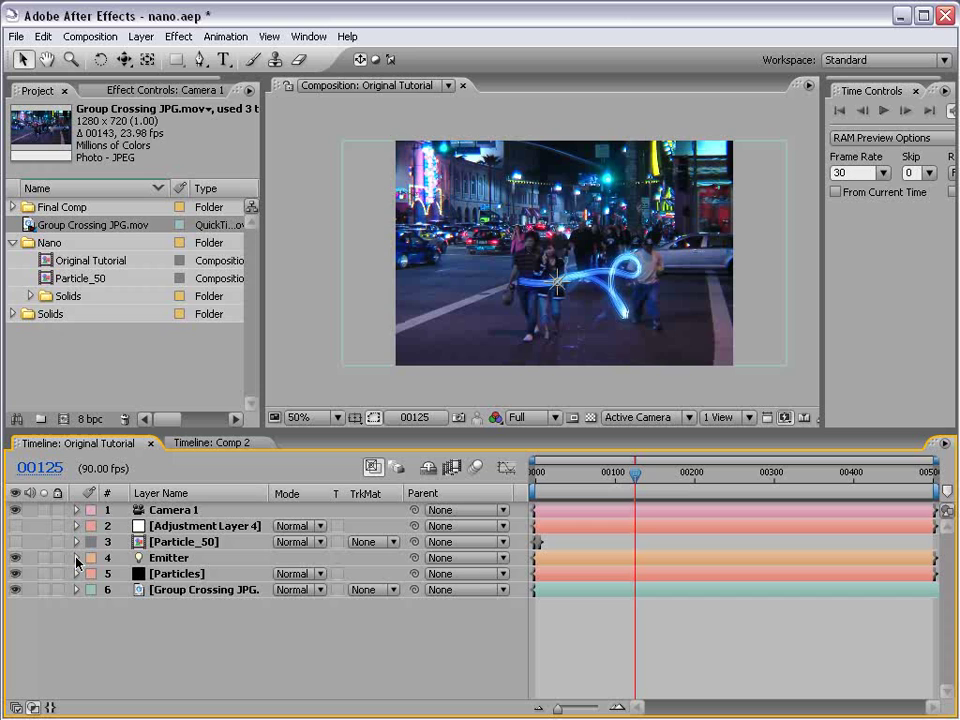
Step: Reveal the Emitter light's Position and remove its wiggle(2,100) expression
{"action": "left_click", "coordinate": [77, 558]}
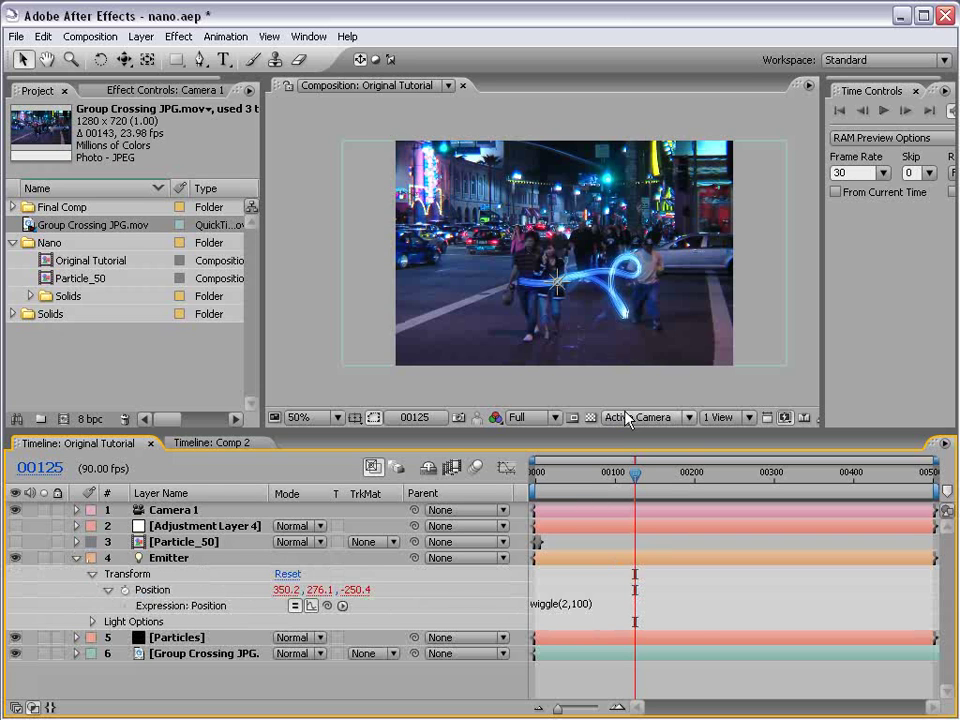
{"action": "left_click_drag", "start_coordinate": [635, 472], "coordinate": [678, 472]}
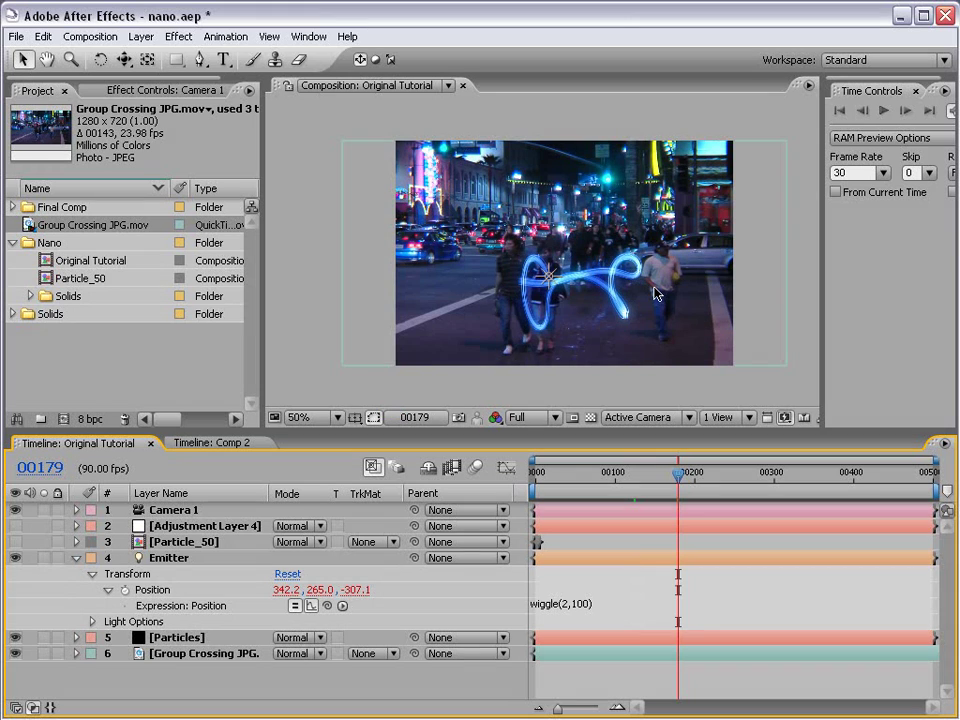
{"action": "key", "text": "period"}
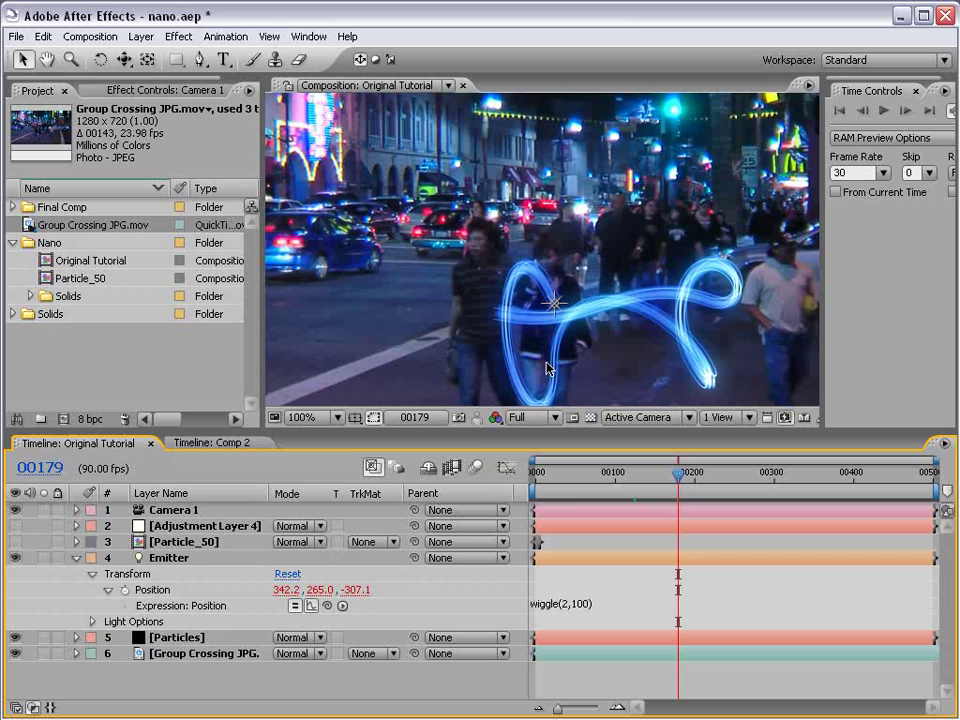
{"action": "left_click", "coordinate": [562, 605]}
{"action": "key", "text": "BackSpace"}
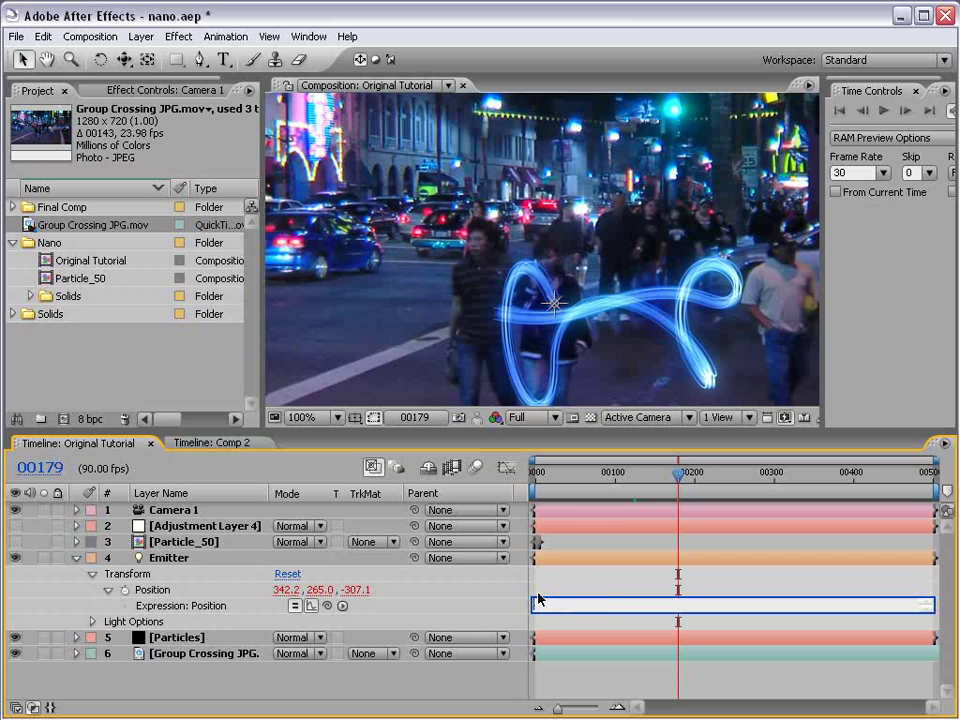
{"action": "left_click", "coordinate": [546, 589]}
{"action": "key", "text": "comma"}
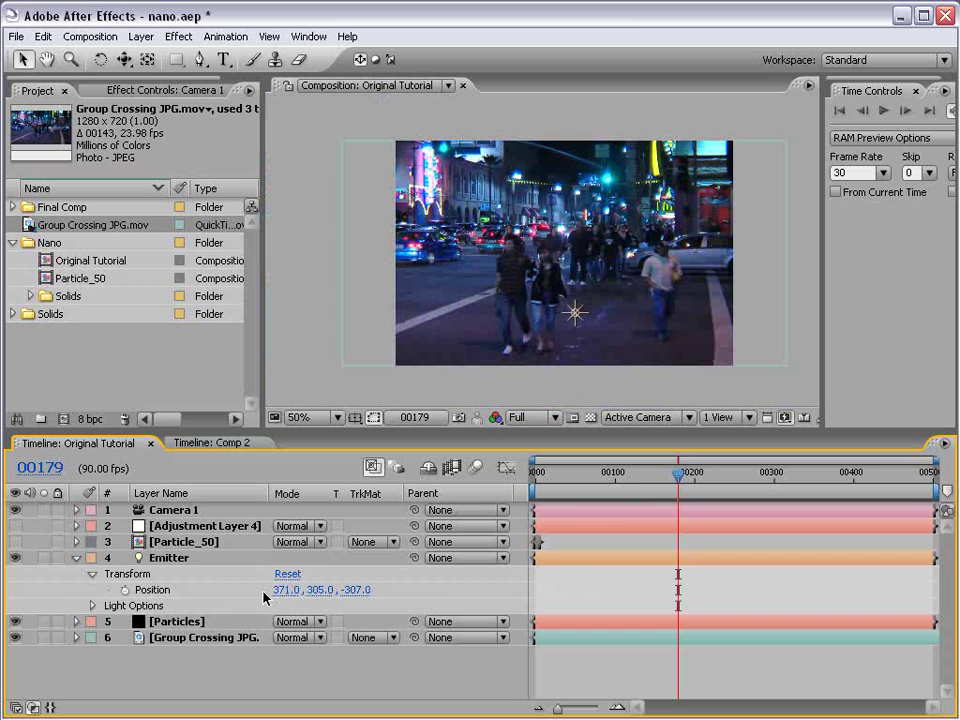
Step: Keyframe the Emitter light's Position from frame 179 so it moves straight up, and check the vertical streak
{"action": "left_click", "coordinate": [125, 590]}
{"action": "left_click", "coordinate": [168, 560]}
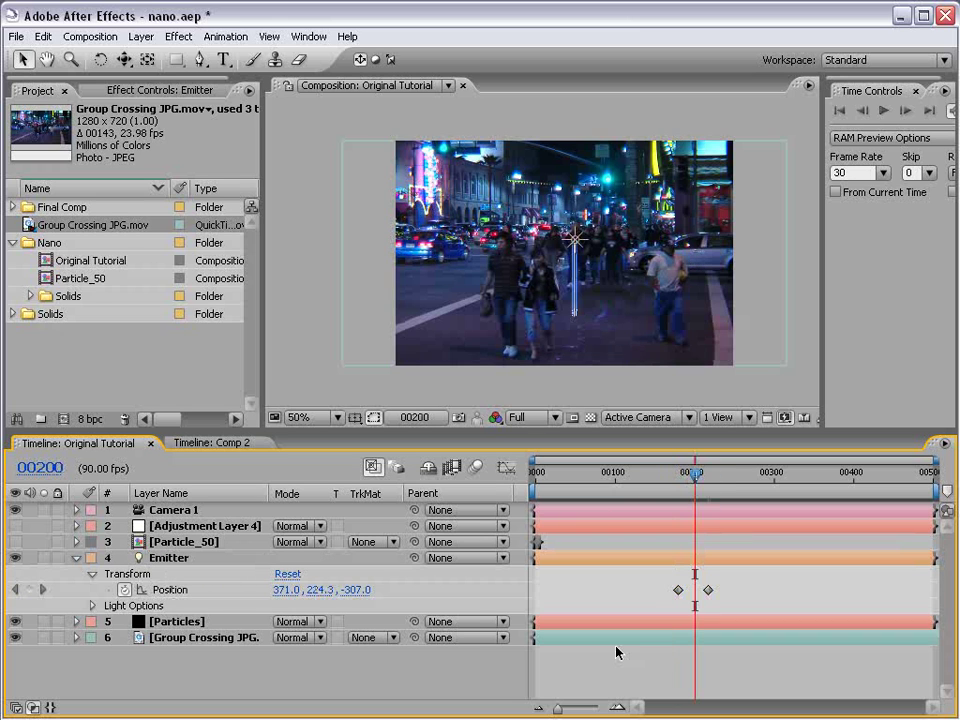
{"action": "key", "text": "period"}
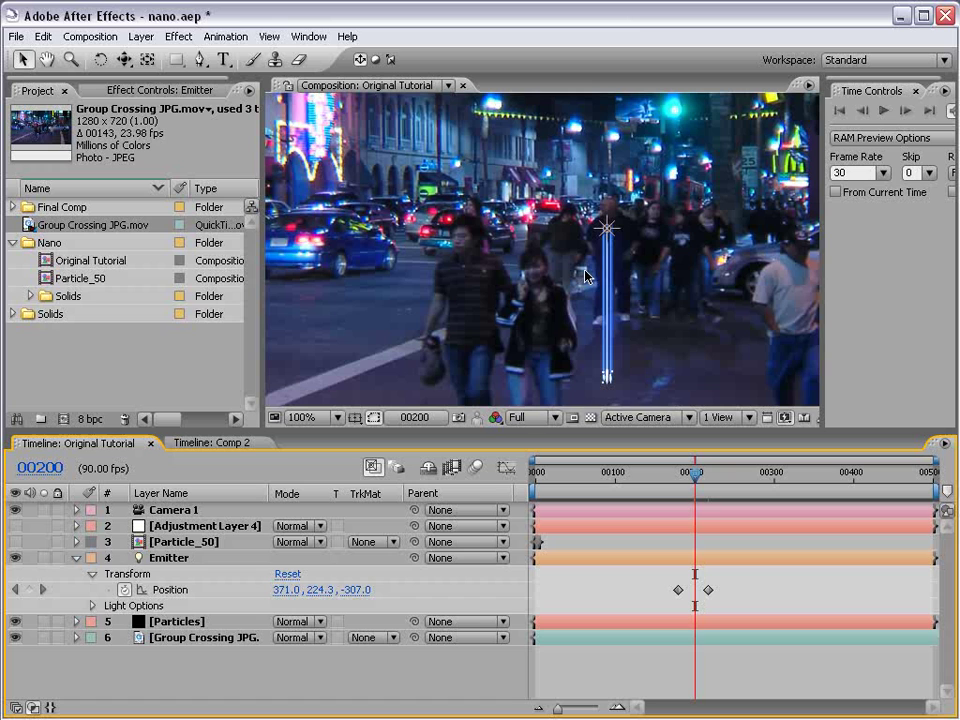
{"action": "key", "text": "comma"}
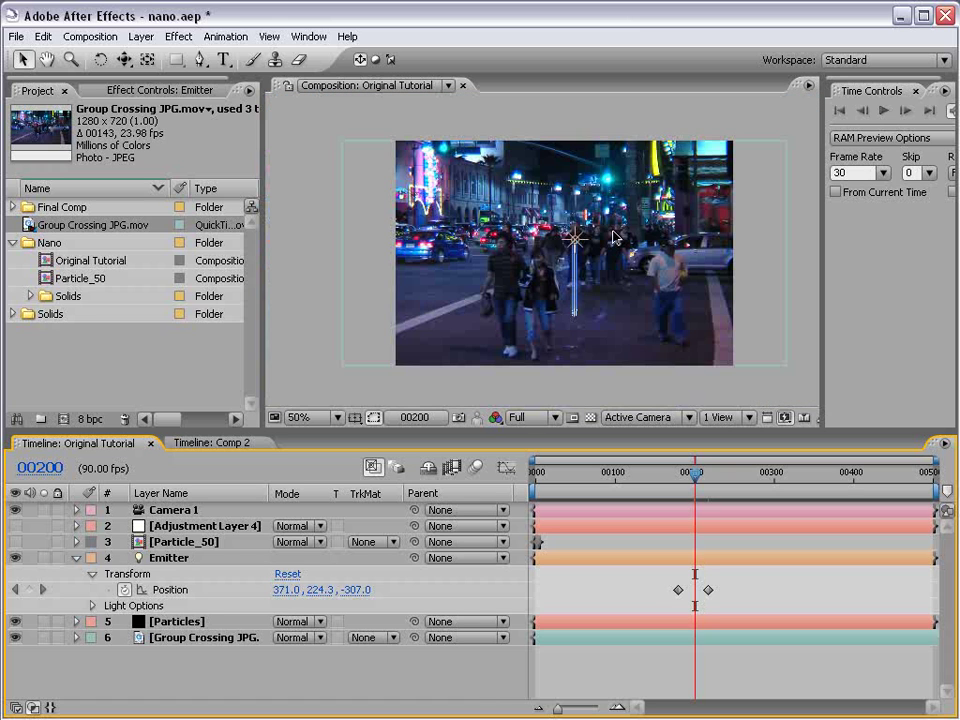
Step: Add a new null object to the Original Tutorial composition
{"action": "left_click", "coordinate": [141, 36]}
{"action": "mouse_move", "coordinate": [160, 62]}
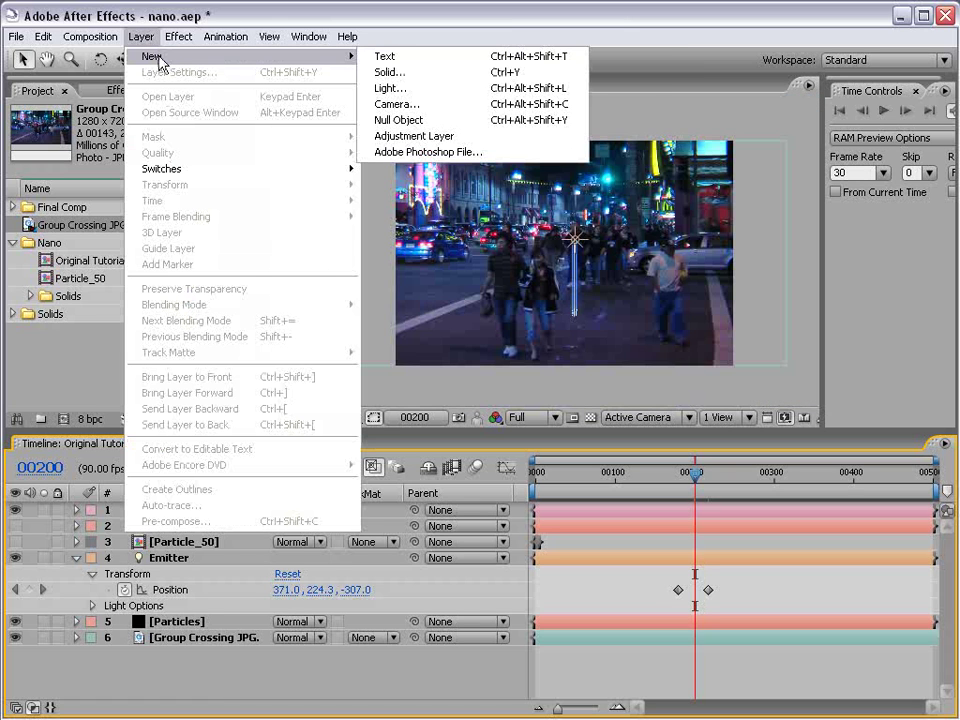
{"action": "left_click", "coordinate": [410, 120]}
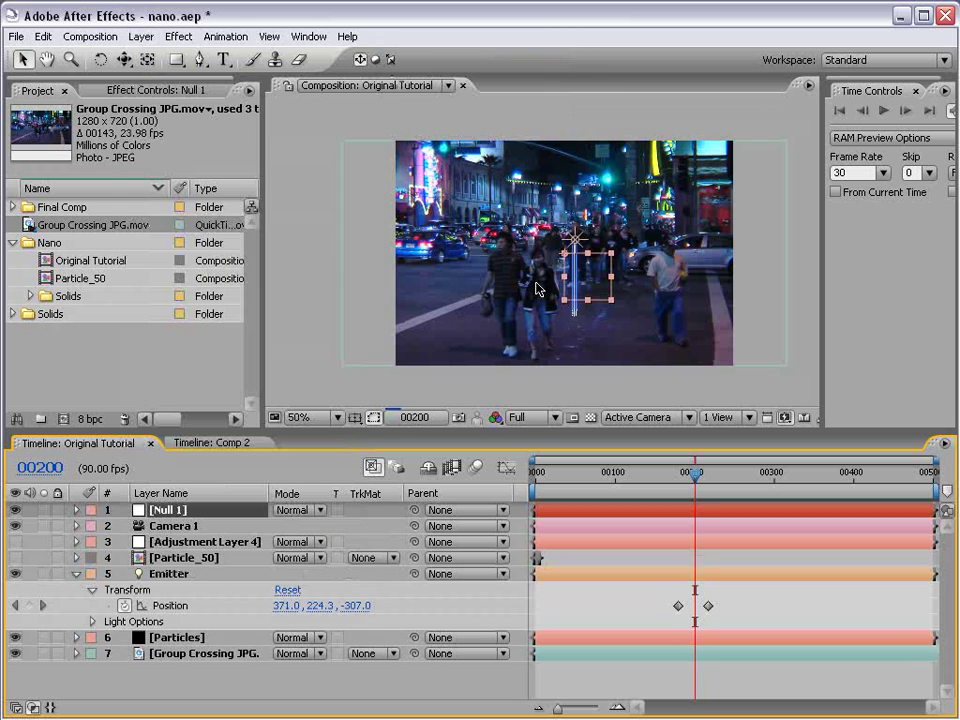
Step: Enlarge the timeline area and delete the Emitter light layer
{"action": "left_click_drag", "start_coordinate": [132, 431], "coordinate": [132, 352]}
{"action": "left_click", "coordinate": [175, 491]}
{"action": "key", "text": "Delete"}
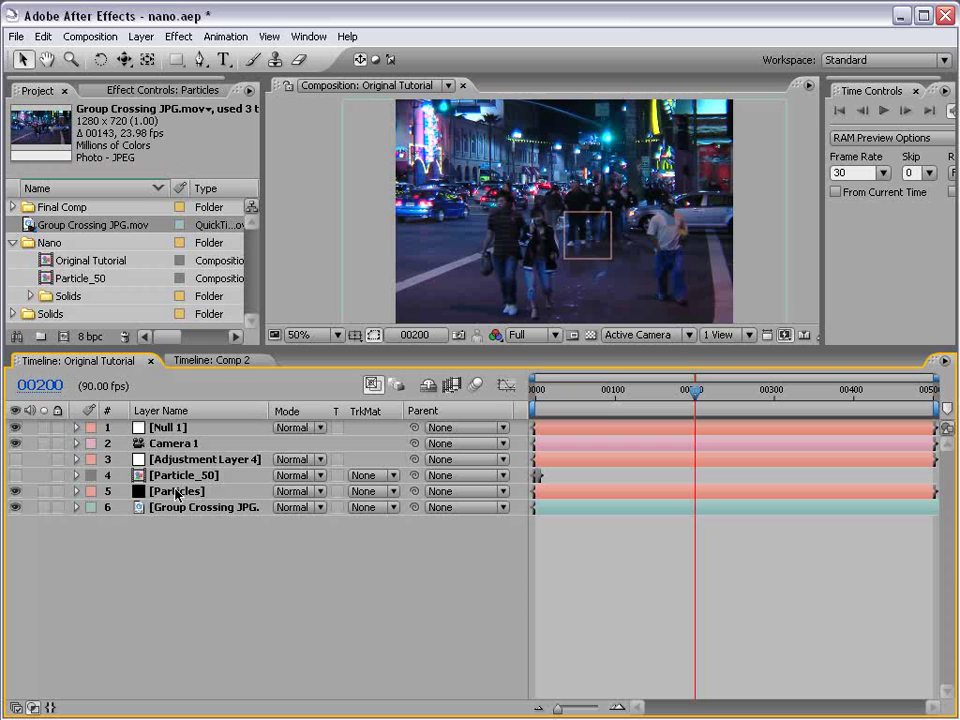
Step: Reveal Particular's Emitter settings on the Particles layer and set the Emitter Type to Point
{"action": "left_click", "coordinate": [178, 491]}
{"action": "left_click", "coordinate": [76, 491]}
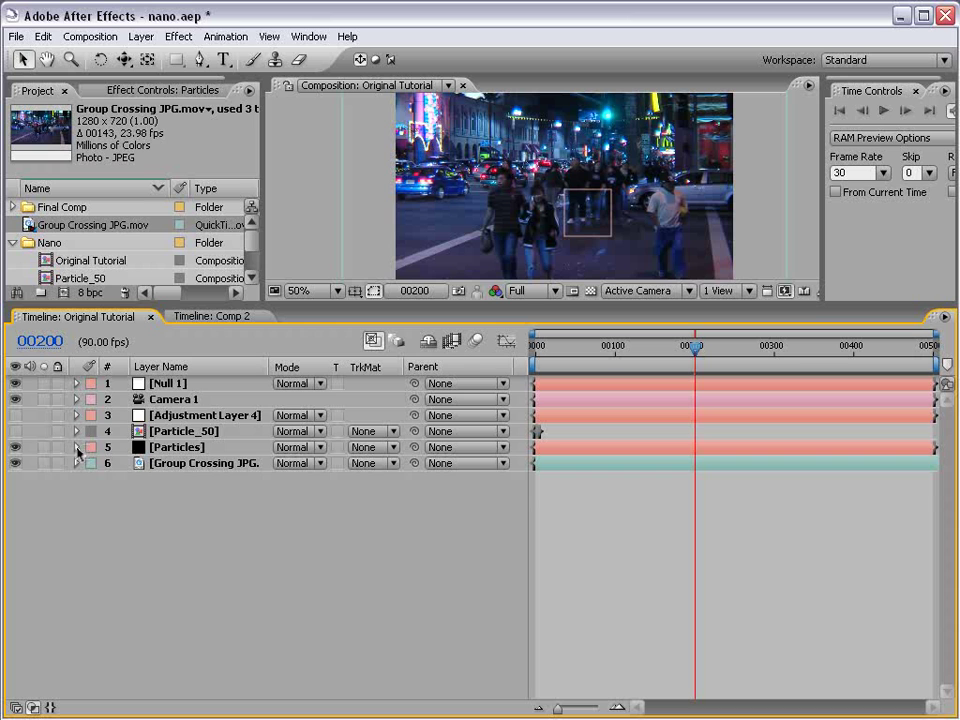
{"action": "left_click", "coordinate": [77, 447]}
{"action": "left_click", "coordinate": [93, 463]}
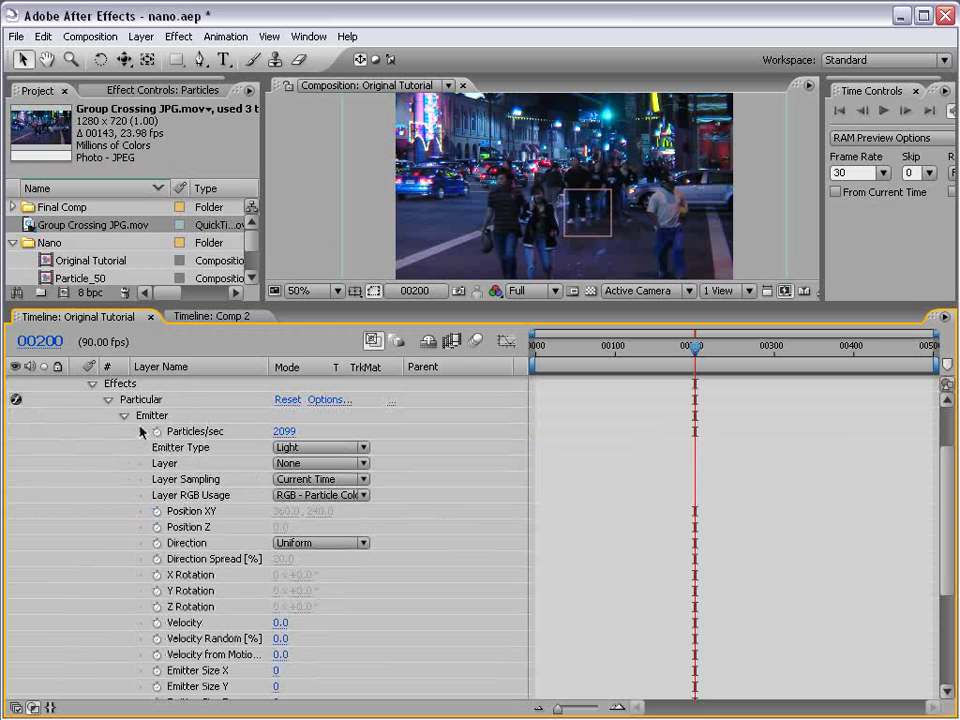
{"action": "scroll", "coordinate": [170, 430], "scroll_direction": "up", "scroll_amount": 3}
{"action": "left_click_drag", "start_coordinate": [180, 493], "coordinate": [180, 495]}
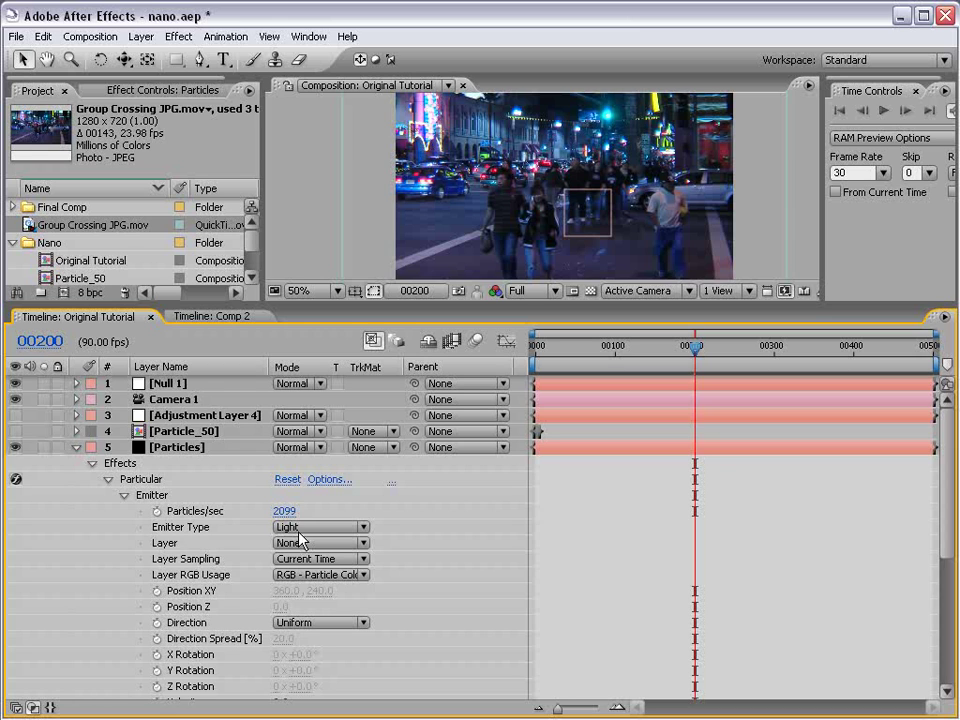
{"action": "left_click", "coordinate": [300, 530]}
{"action": "left_click", "coordinate": [297, 468]}
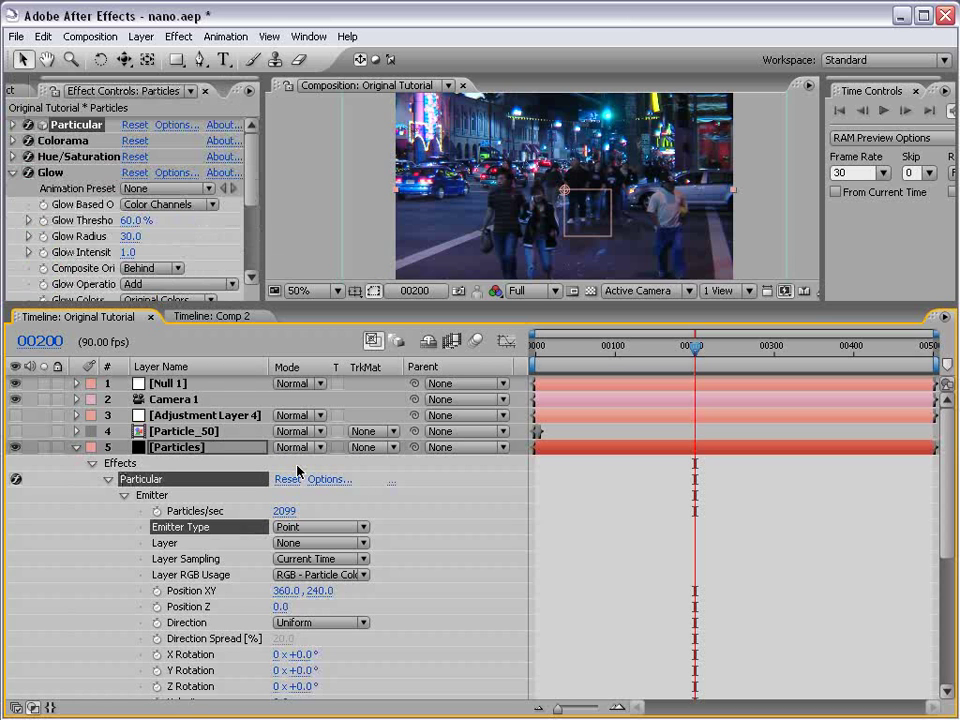
Step: Try keyframing Particular's Position XY and Position Z from frame 200, and delete the resulting keyframes
{"action": "left_click", "coordinate": [188, 606]}
{"action": "left_click", "coordinate": [157, 590]}
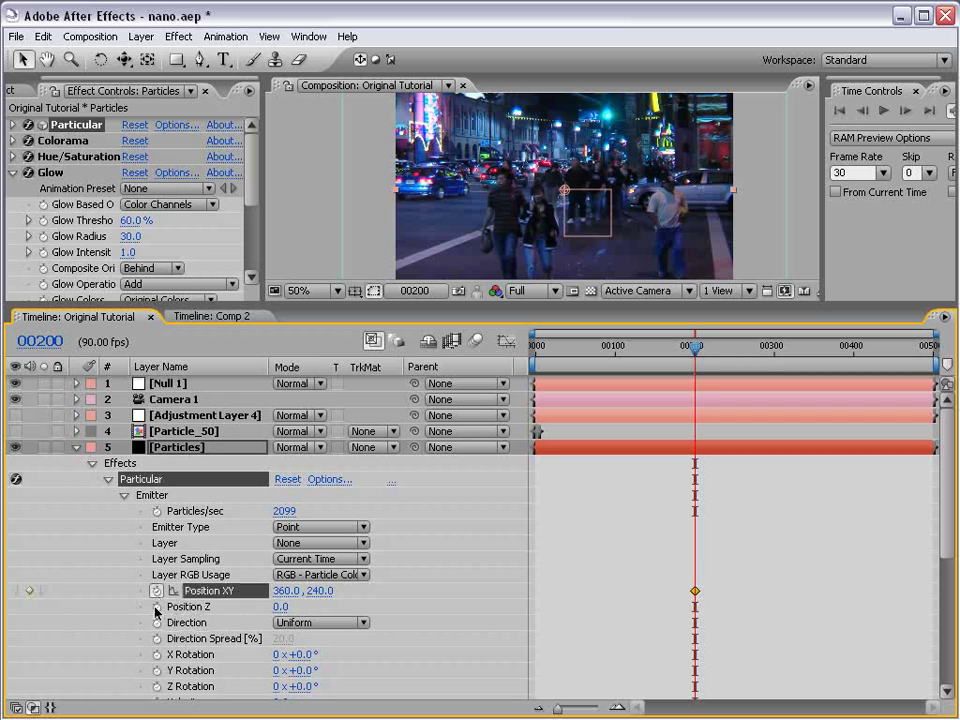
{"action": "left_click", "coordinate": [157, 606]}
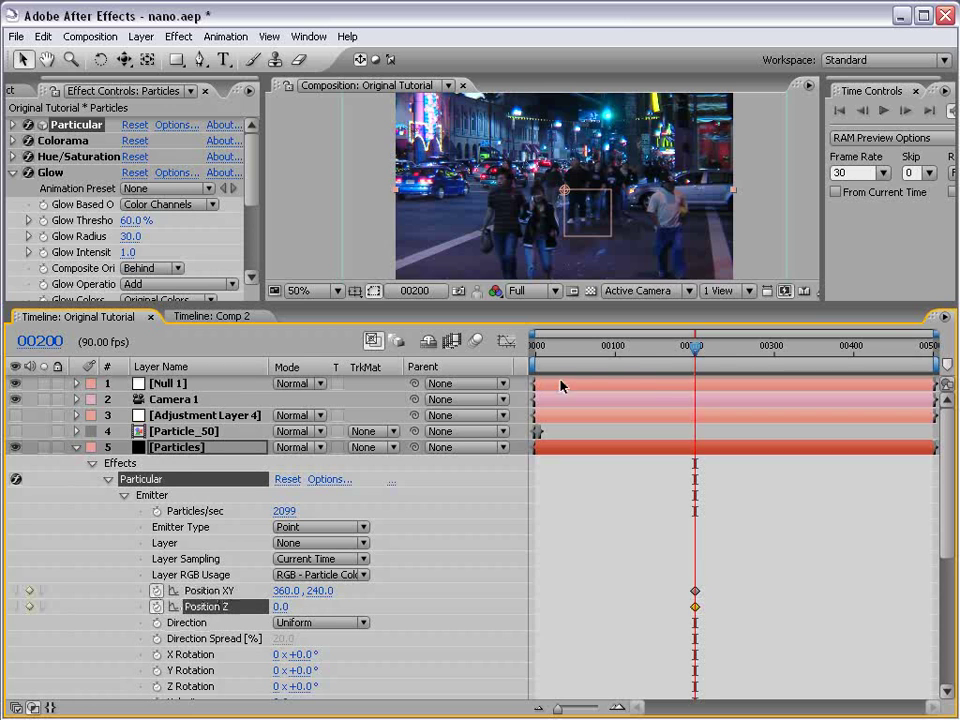
{"action": "left_click", "coordinate": [708, 350]}
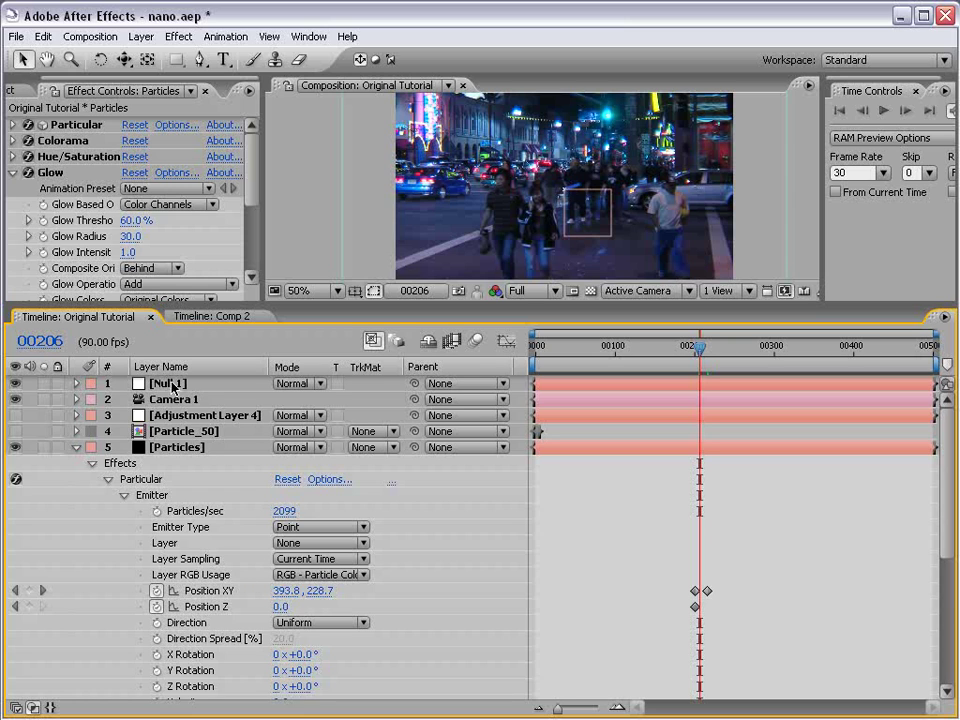
{"action": "left_click_drag", "start_coordinate": [655, 594], "coordinate": [748, 616]}
{"action": "key", "text": "Delete"}
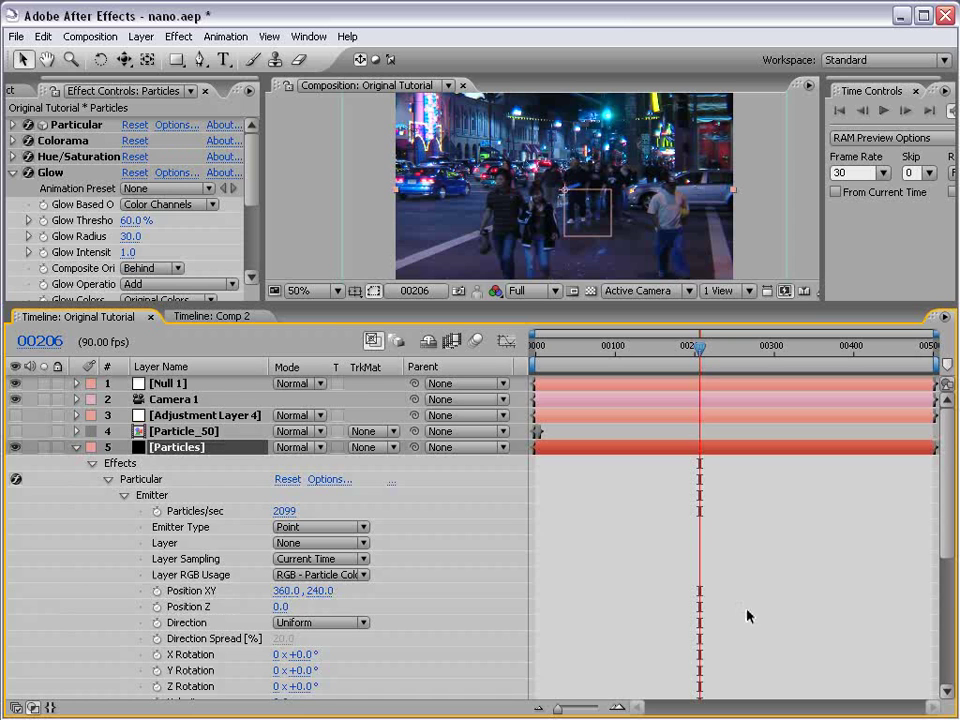
Step: Make the Null 1 layer 3D and show only its Position property
{"action": "left_click", "coordinate": [160, 384]}
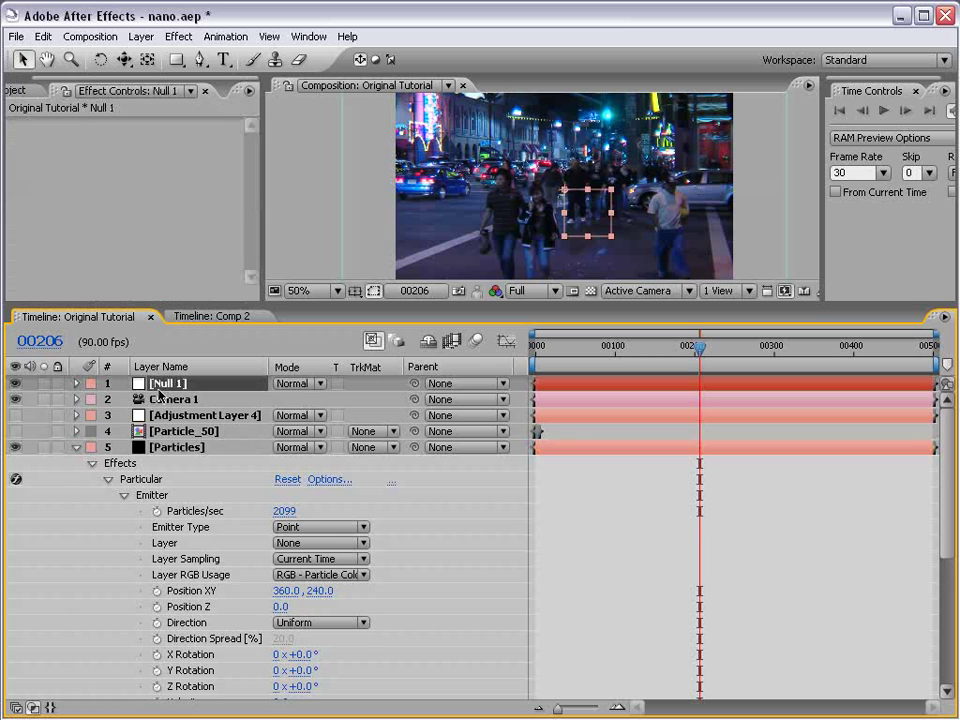
{"action": "key", "text": "p"}
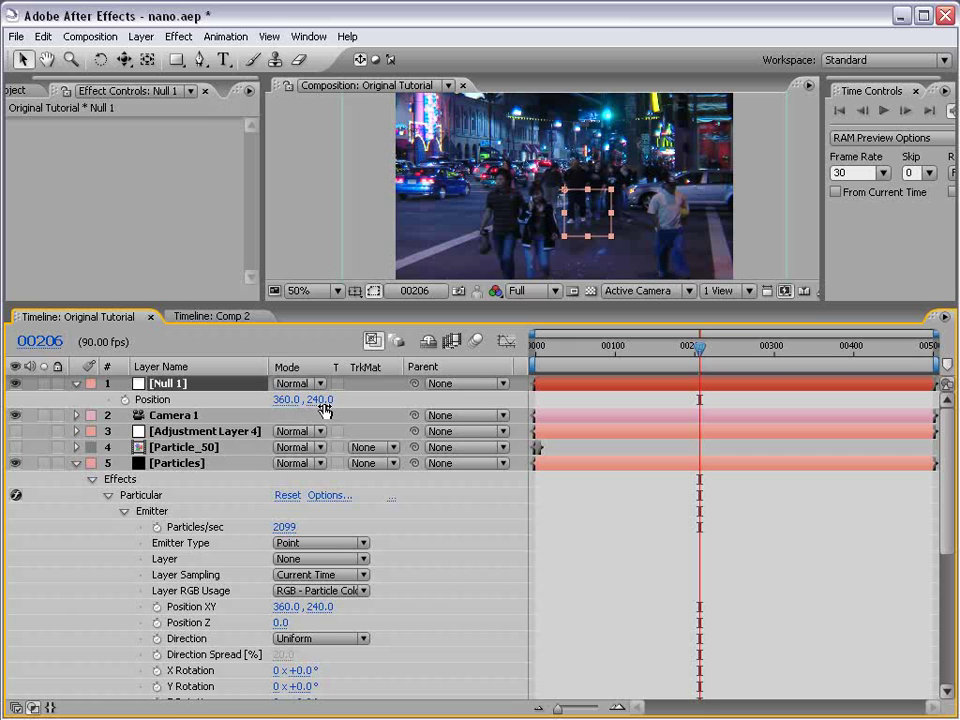
{"action": "key", "text": "F4"}
{"action": "left_click", "coordinate": [377, 383]}
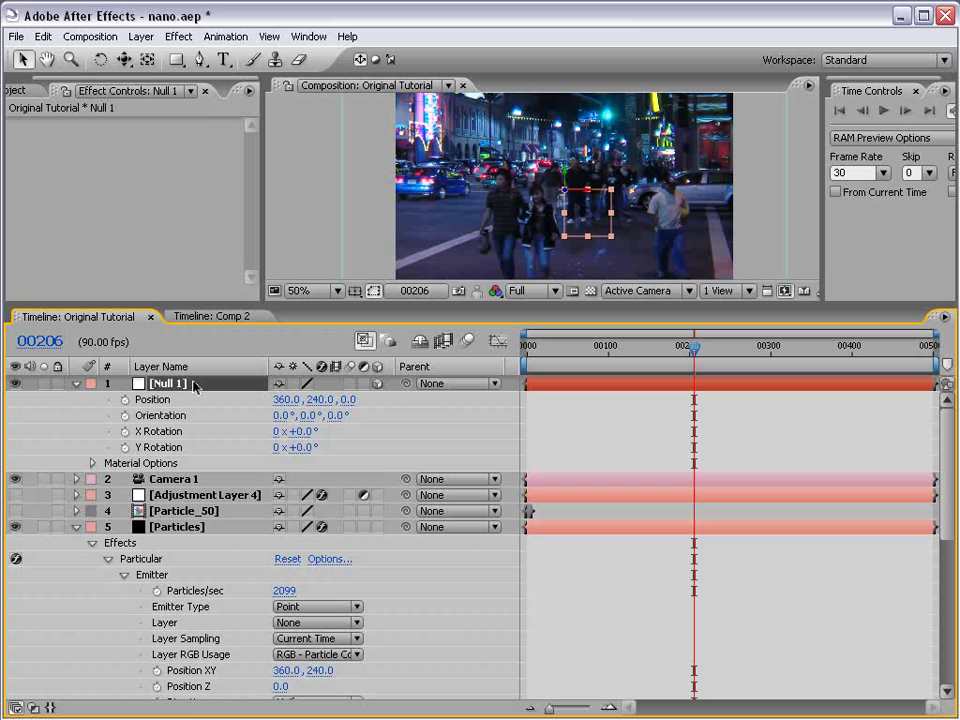
{"action": "key", "text": "p"}
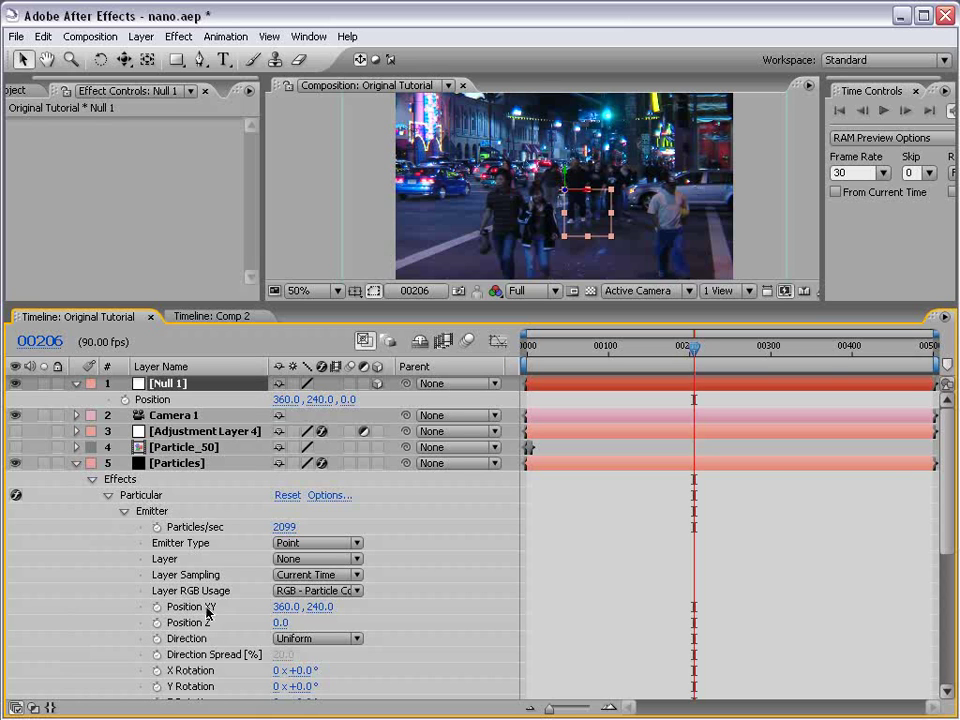
Step: Add an expression to Particular's Position XY that links it to the X and Y of Null 1's Position
{"action": "left_click", "coordinate": [157, 608], "text": "alt"}
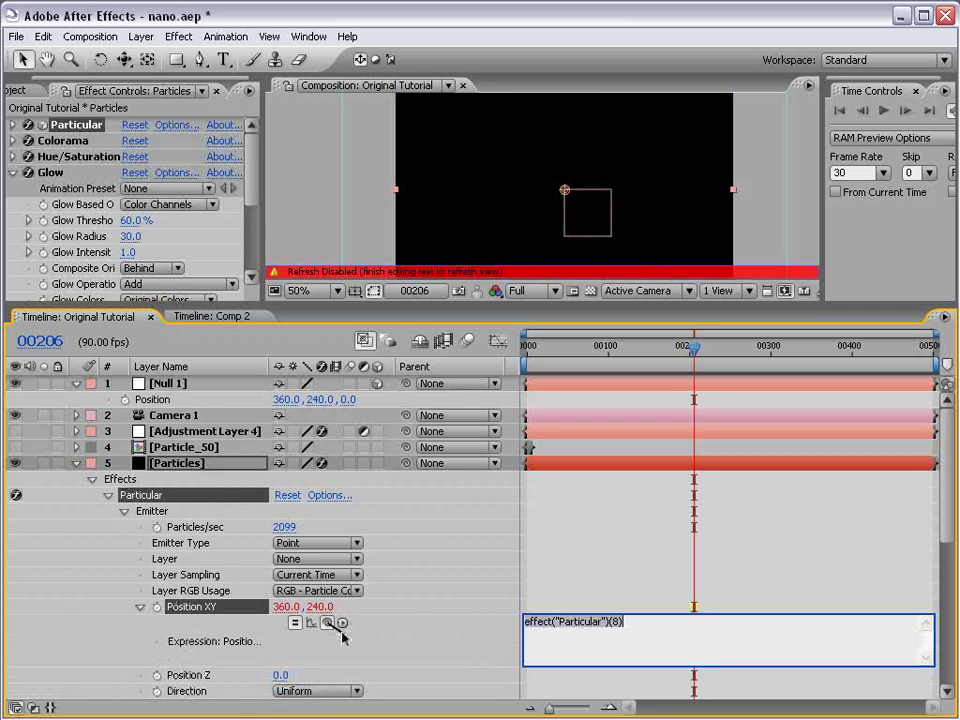
{"action": "left_click_drag", "start_coordinate": [327, 622], "coordinate": [146, 399]}
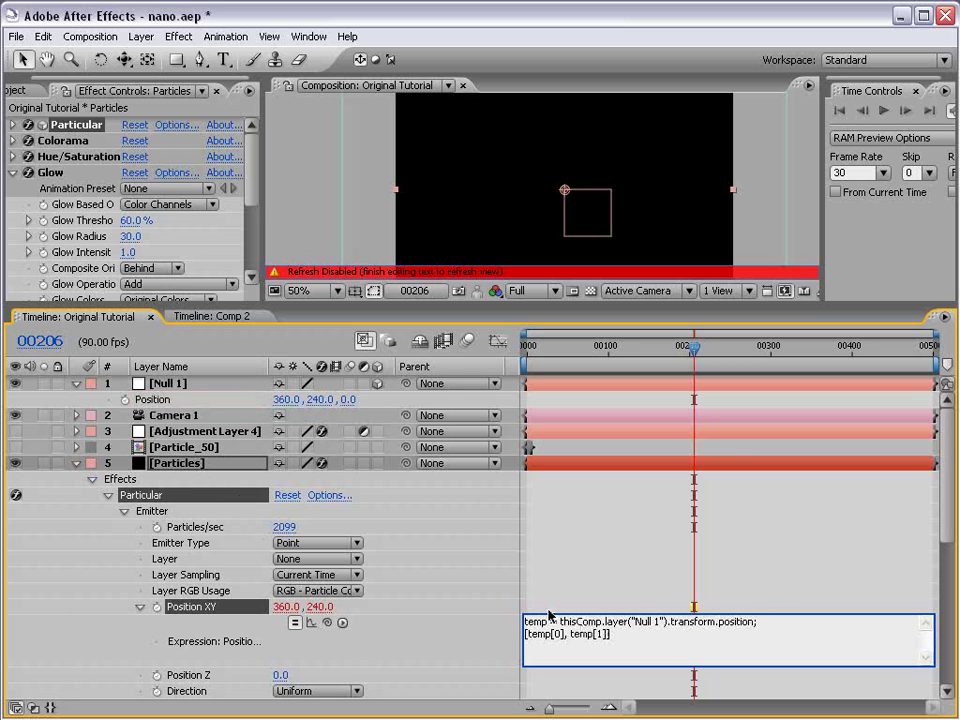
{"action": "left_click_drag", "start_coordinate": [659, 643], "coordinate": [534, 612]}
{"action": "left_click", "coordinate": [577, 650]}
{"action": "left_click", "coordinate": [322, 399]}
{"action": "left_click", "coordinate": [615, 635]}
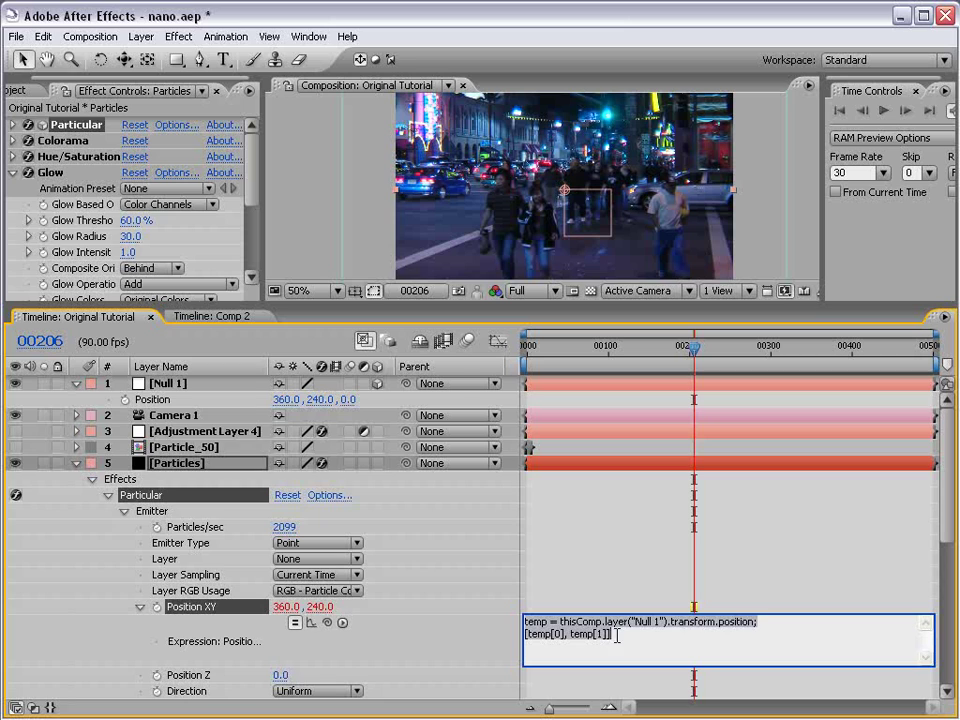
{"action": "left_click", "coordinate": [622, 636]}
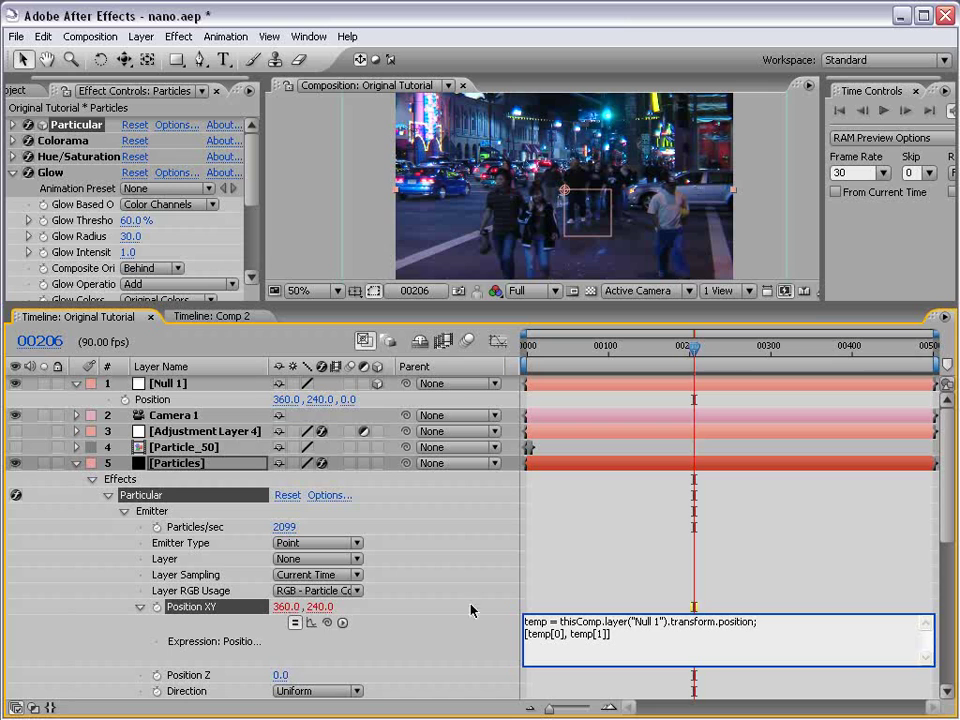
{"action": "left_click", "coordinate": [549, 607]}
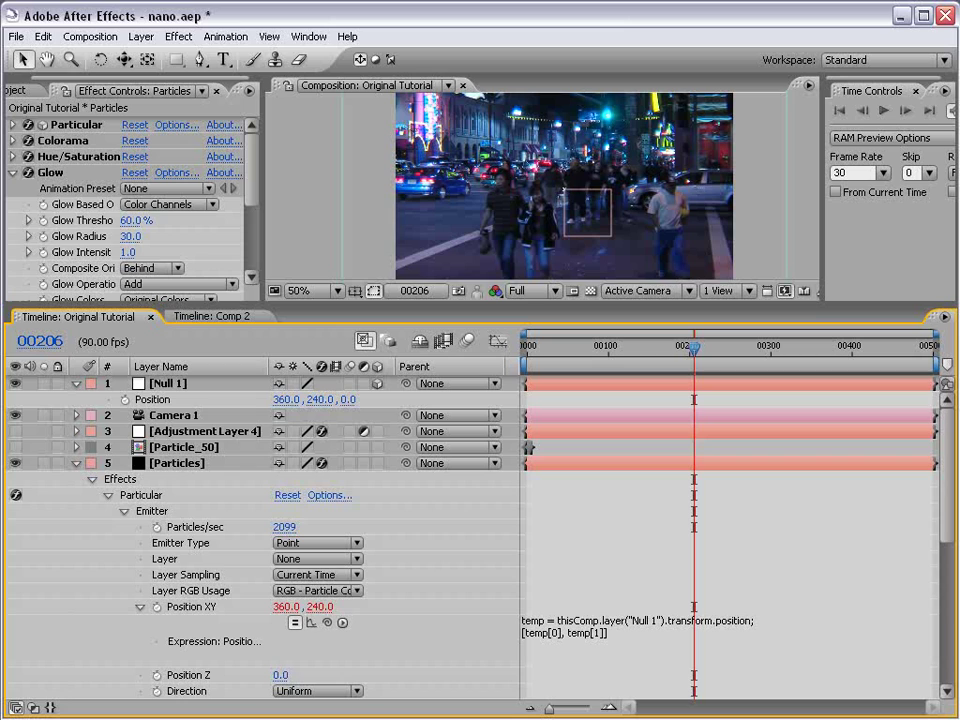
Step: Add an expression to Particular's Position Z that links it to Null 1's Position
{"action": "left_click", "coordinate": [190, 676]}
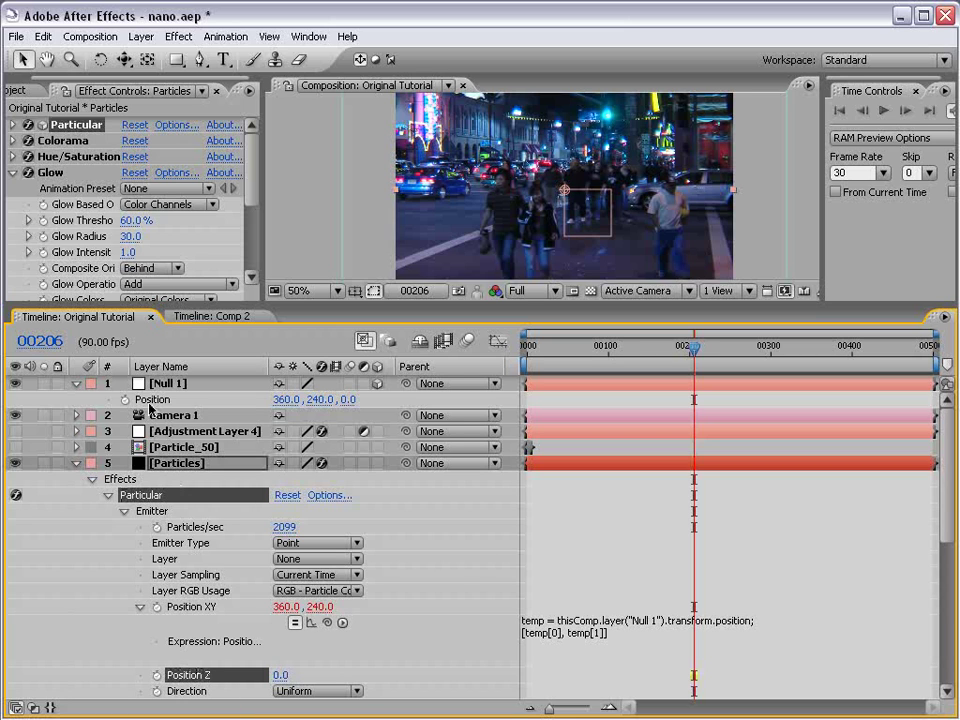
{"action": "left_click", "coordinate": [158, 677], "text": "alt"}
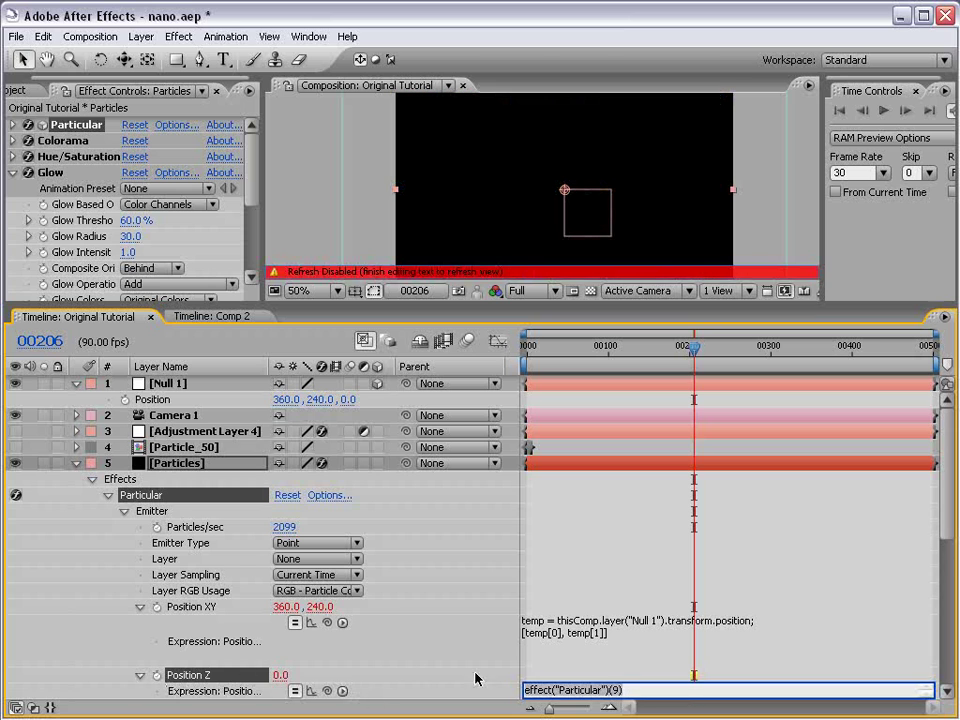
{"action": "left_click", "coordinate": [466, 517]}
{"action": "left_click_drag", "start_coordinate": [327, 641], "coordinate": [184, 401]}
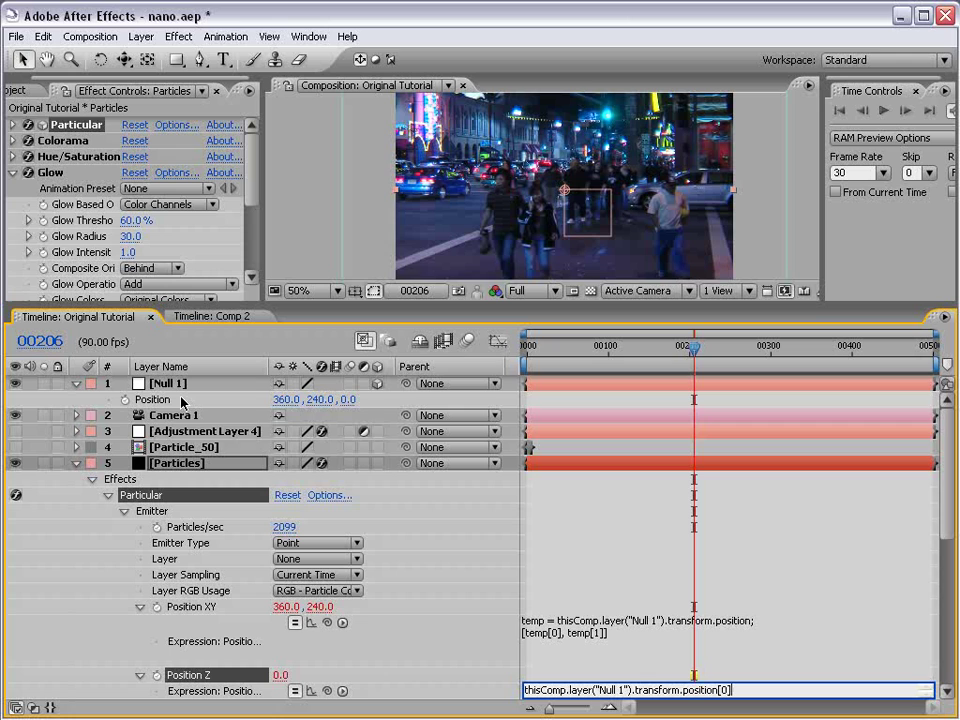
{"action": "left_click_drag", "start_coordinate": [948, 489], "coordinate": [948, 494]}
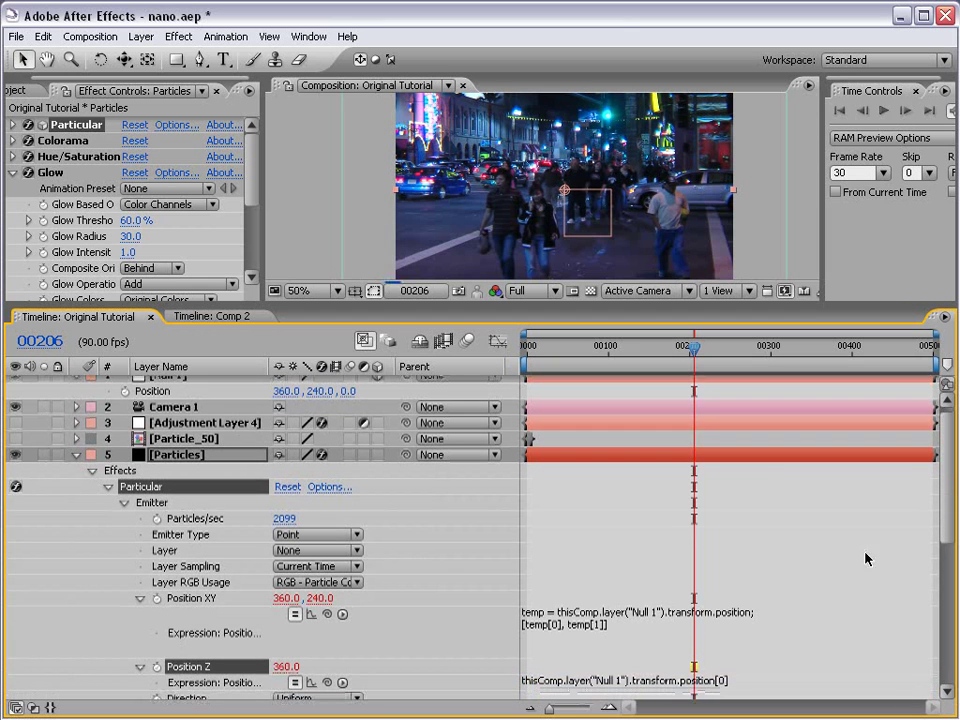
Step: Change the Position Z expression's index to [2] so it reads thisComp.layer("Null 1").transform.position[2]
{"action": "left_click", "coordinate": [588, 686]}
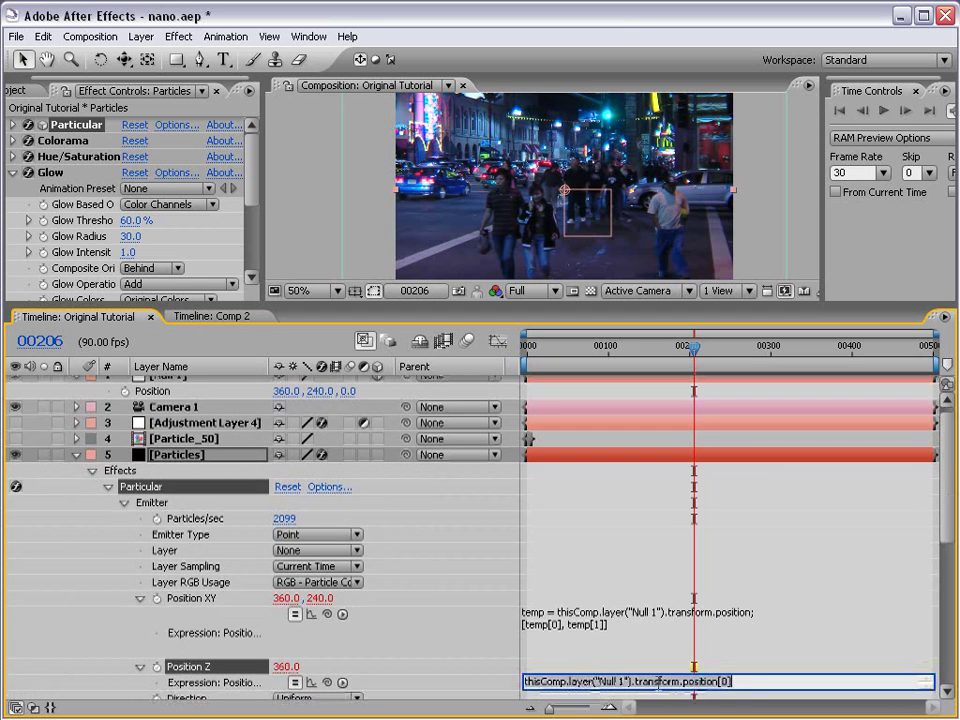
{"action": "left_click", "coordinate": [722, 681]}
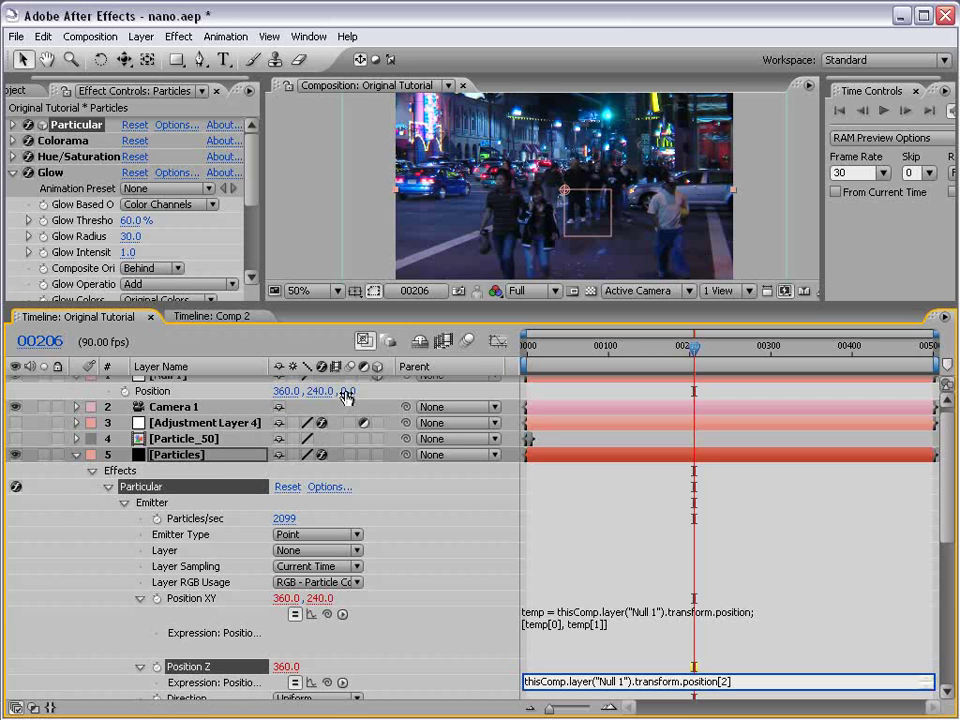
{"action": "left_click", "coordinate": [628, 671]}
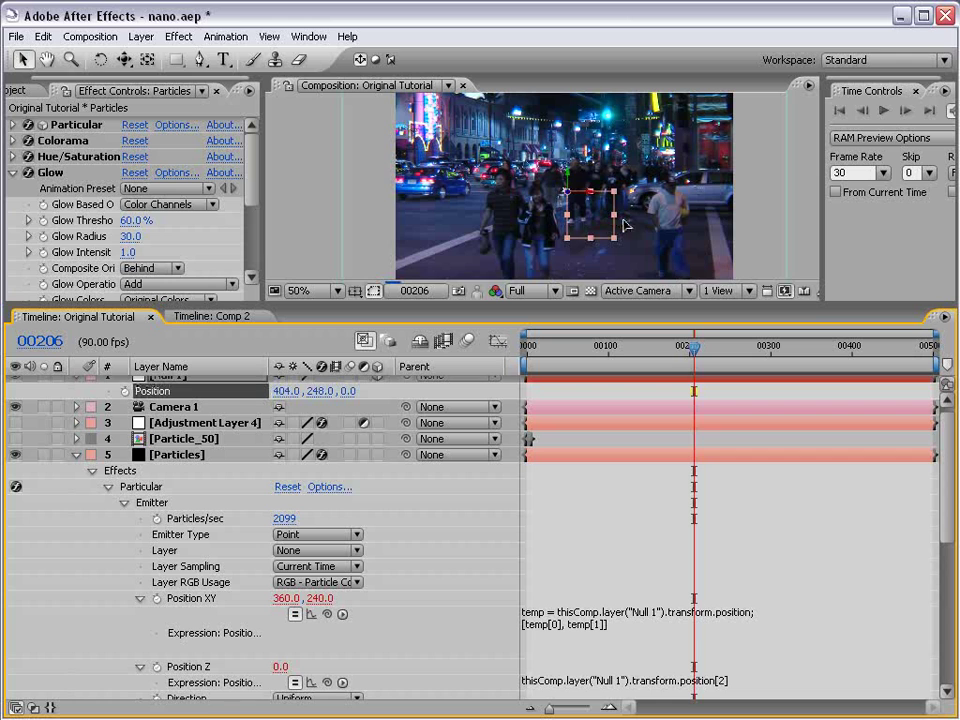
Step: Move Null 1 in the composition to about 444, 246, 0, collapse all open layer properties and enlarge the composition view's area
{"action": "left_click_drag", "start_coordinate": [595, 225], "coordinate": [637, 228]}
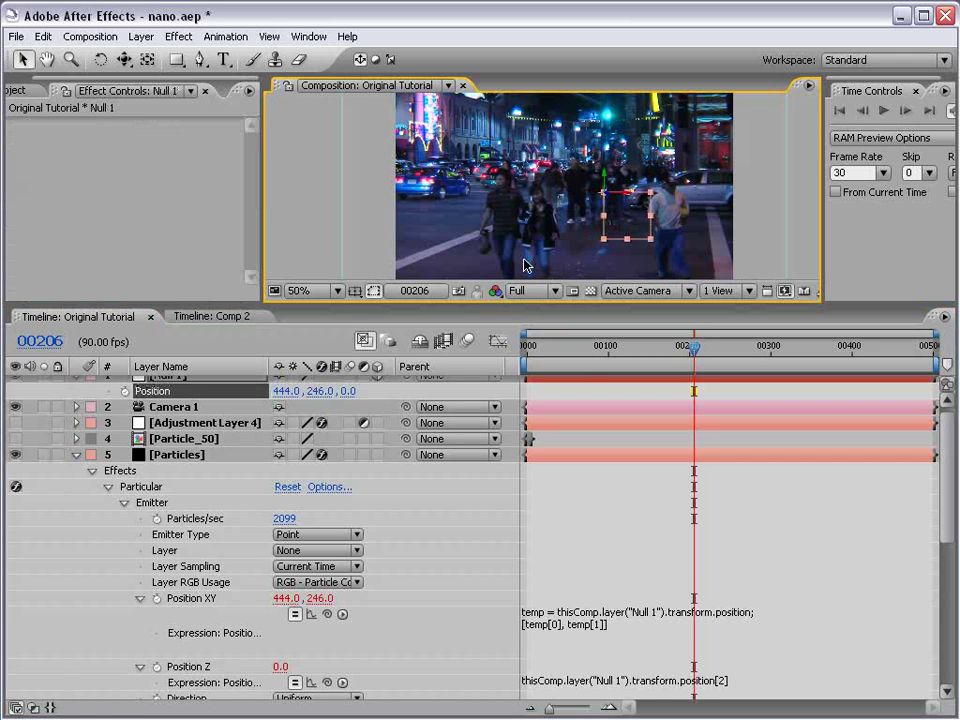
{"action": "left_click", "coordinate": [590, 467]}
{"action": "key", "text": "u"}
{"action": "left_click_drag", "start_coordinate": [321, 305], "coordinate": [320, 437]}
{"action": "scroll", "coordinate": [554, 293], "scroll_direction": "up", "scroll_amount": 1}
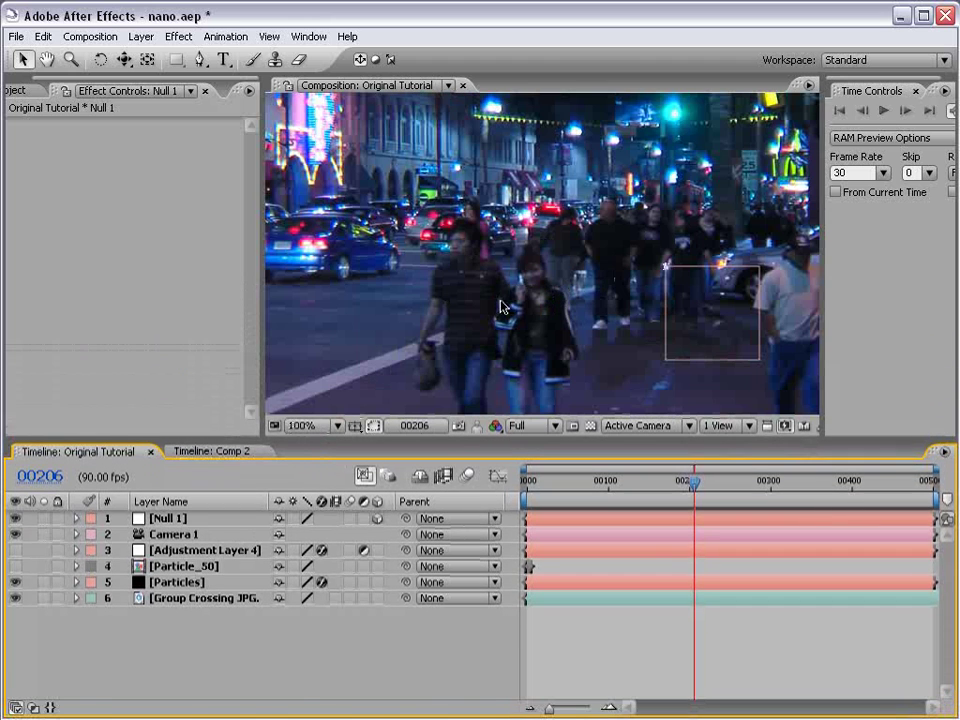
{"action": "key", "text": "grave"}
{"action": "key", "text": "grave"}
{"action": "scroll", "coordinate": [537, 412], "scroll_direction": "down", "scroll_amount": 1}
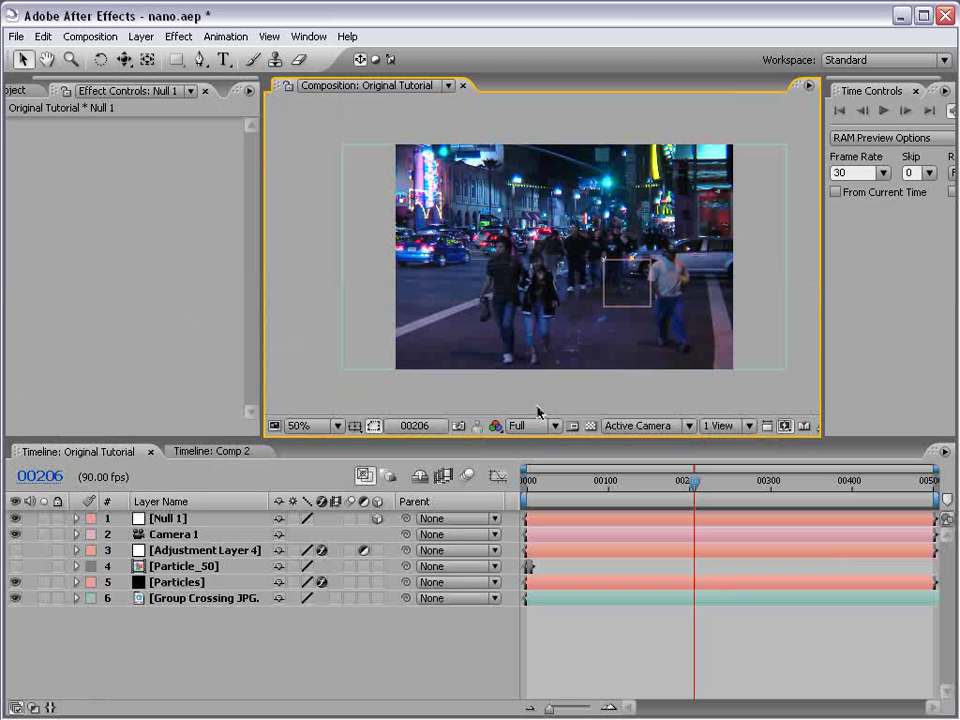
Step: Set the Render Mode of the Particles layer's Particular effect to Motion Preview
{"action": "left_click", "coordinate": [185, 519]}
{"action": "left_click", "coordinate": [176, 582]}
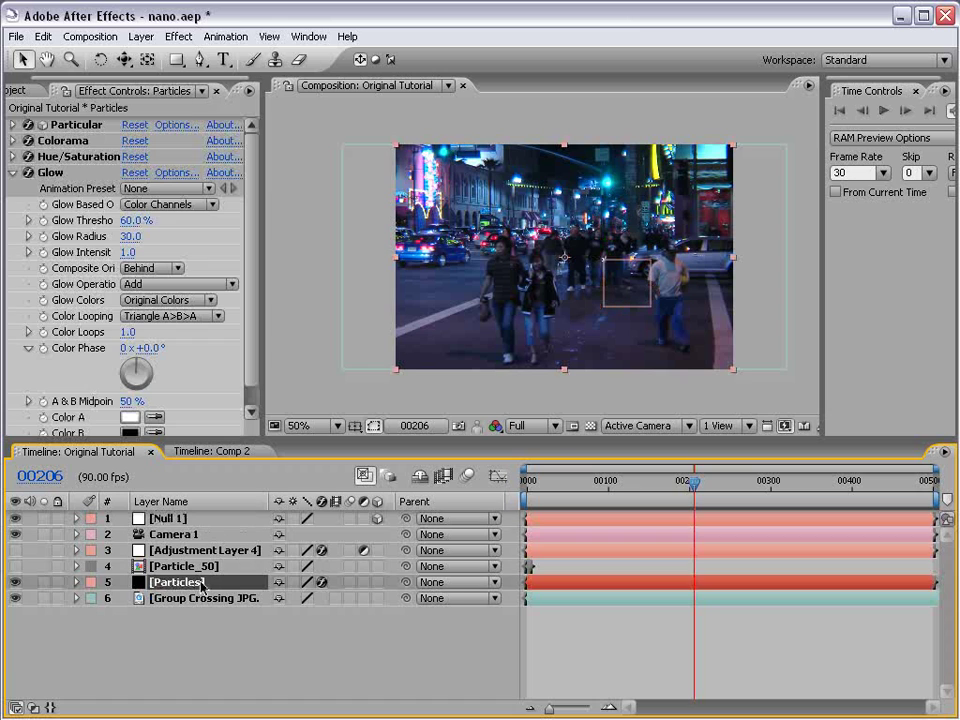
{"action": "left_click", "coordinate": [13, 172]}
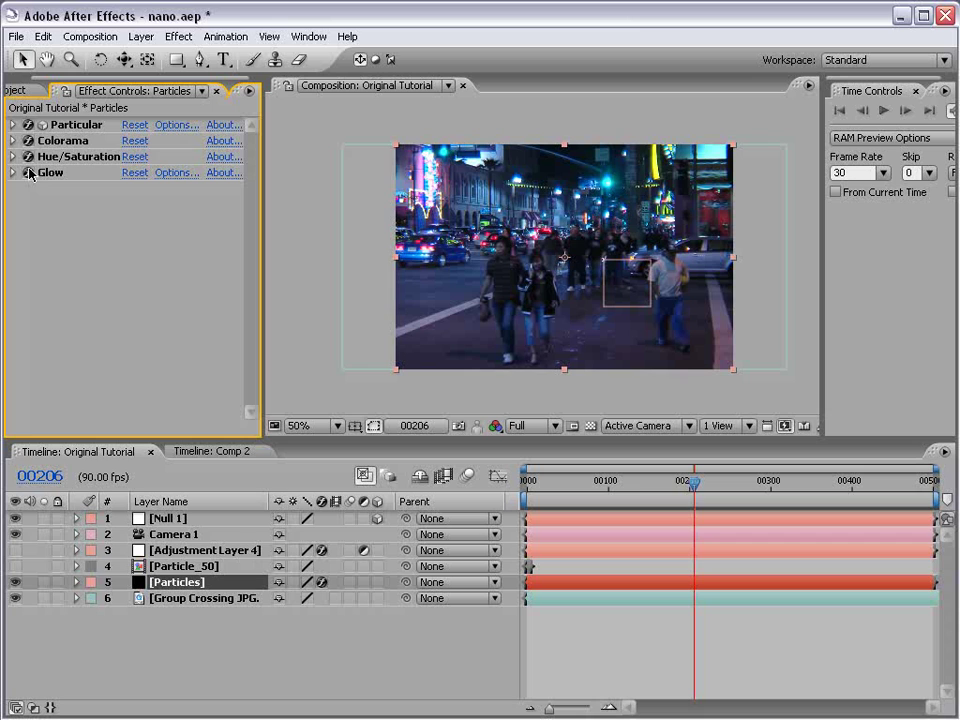
{"action": "left_click", "coordinate": [13, 125]}
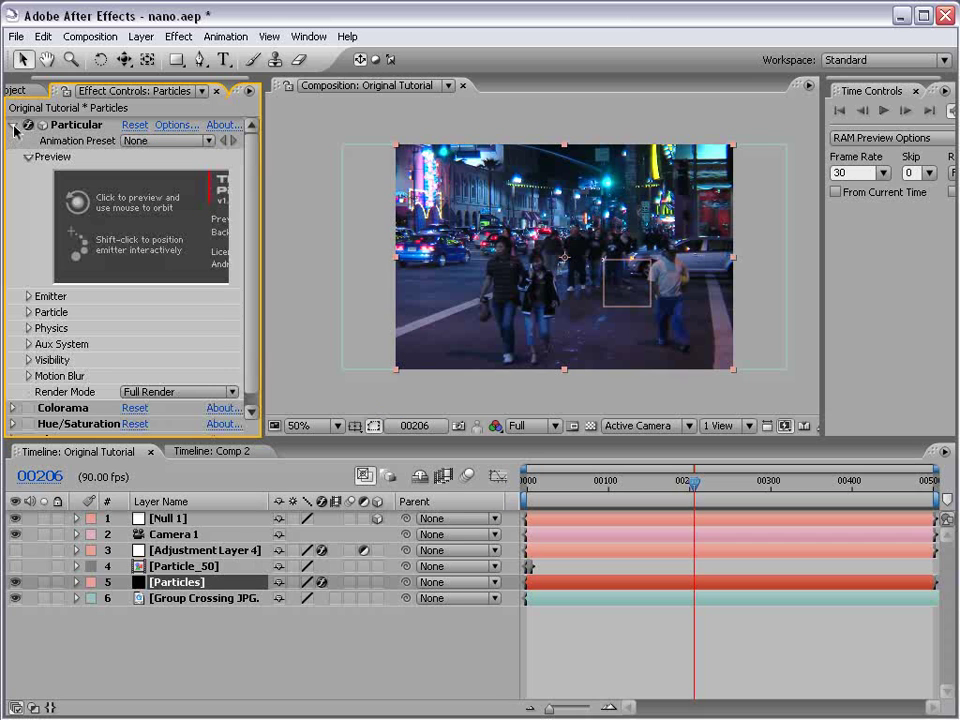
{"action": "left_click", "coordinate": [160, 392]}
{"action": "left_click", "coordinate": [175, 376]}
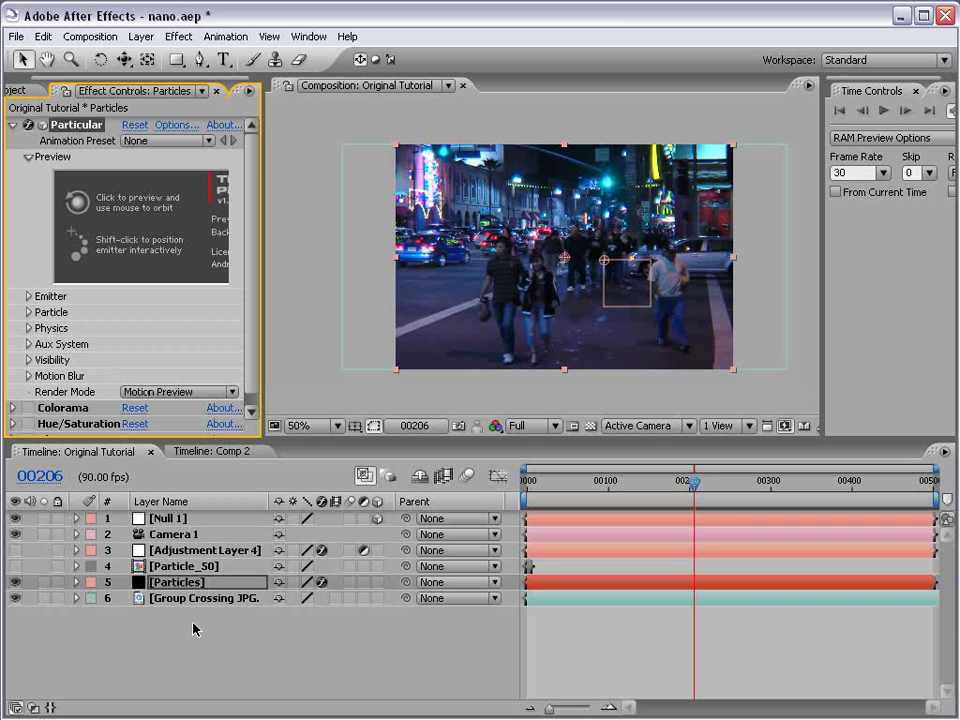
Step: Delete Adjustment Layer 4 from the composition
{"action": "left_click", "coordinate": [193, 628]}
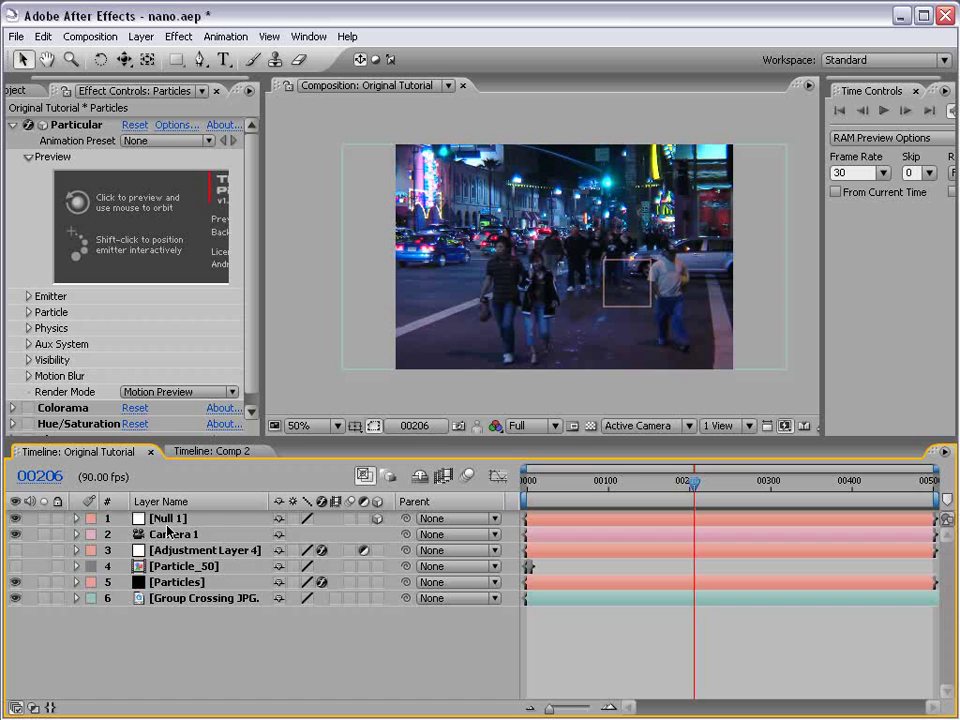
{"action": "left_click", "coordinate": [173, 551]}
{"action": "key", "text": "Delete"}
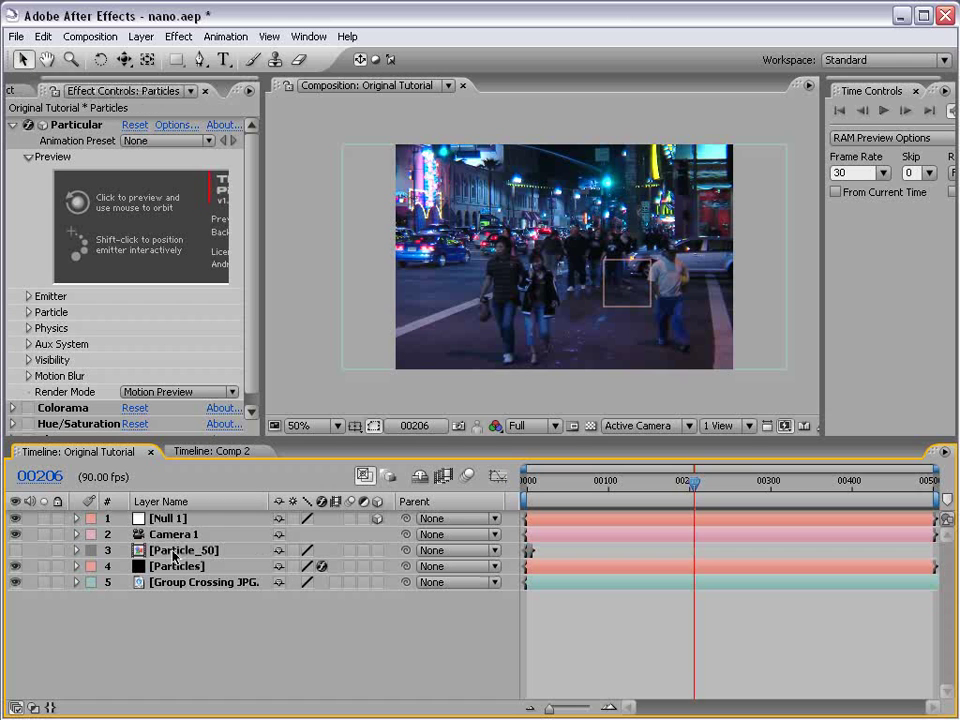
Step: Move Null 1 deep into the scene and up above the street, to about 422, -112, 1200
{"action": "left_click", "coordinate": [172, 521]}
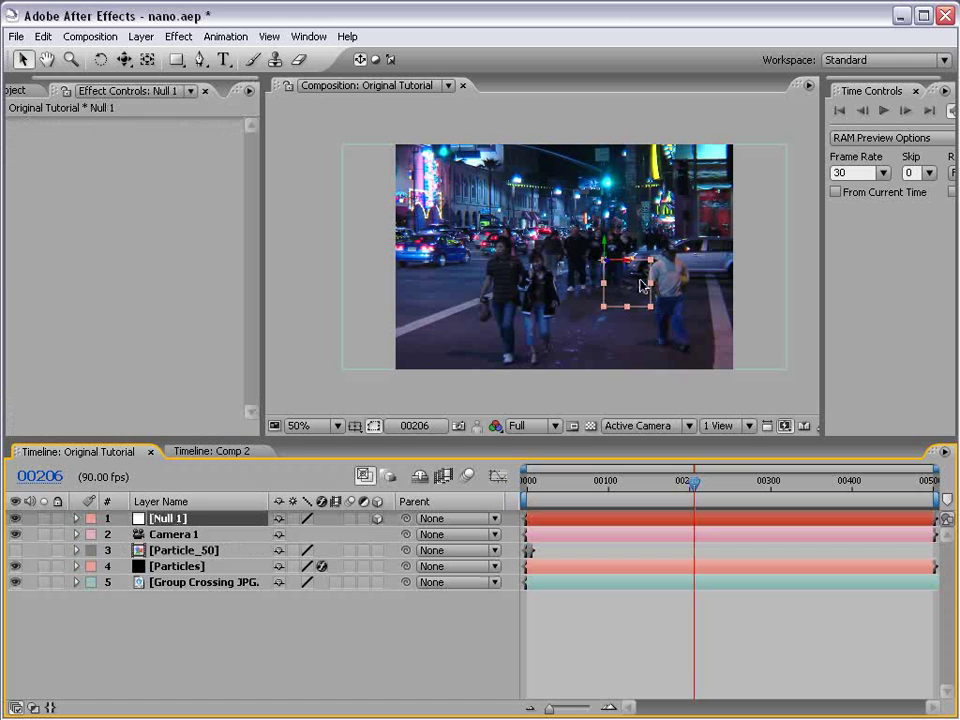
{"action": "left_click_drag", "start_coordinate": [643, 287], "coordinate": [957, 251]}
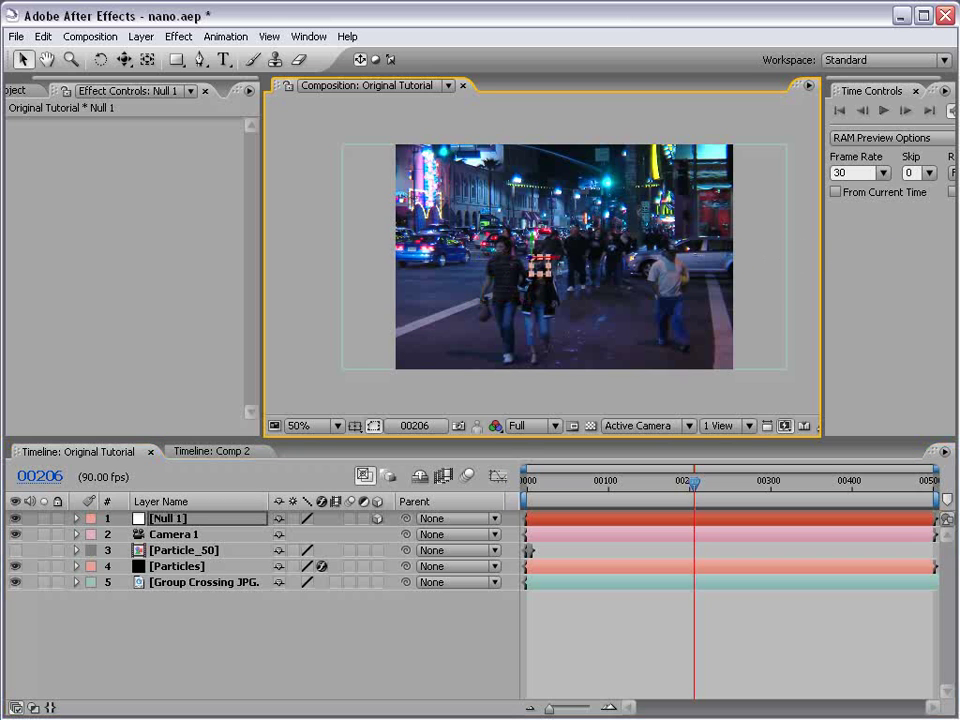
{"action": "left_click_drag", "start_coordinate": [535, 247], "coordinate": [535, 133]}
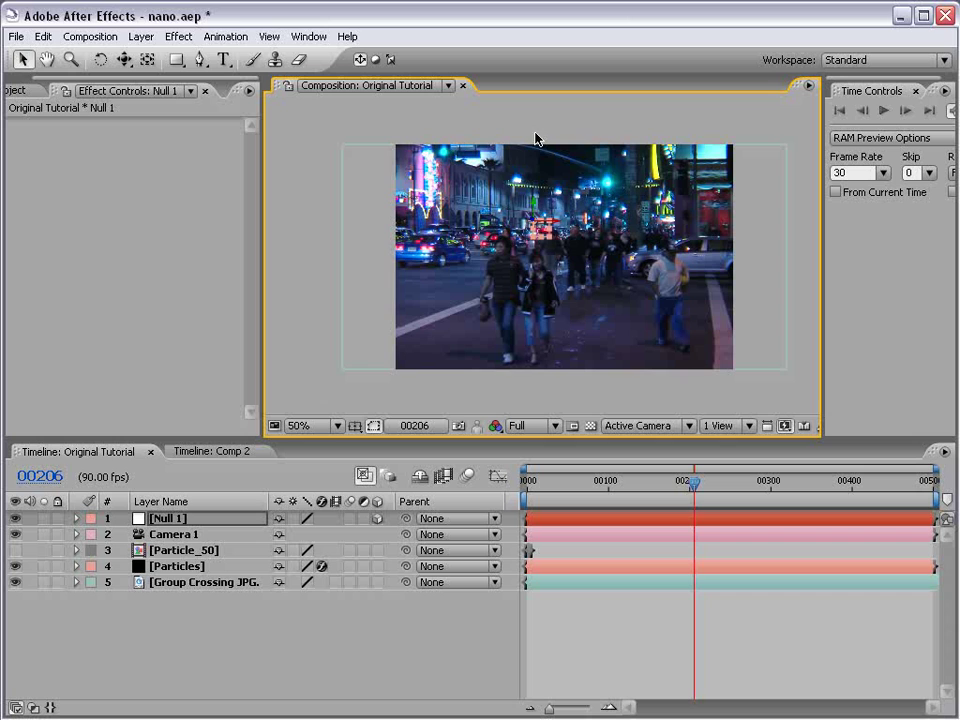
{"action": "left_click_drag", "start_coordinate": [535, 202], "coordinate": [671, 220]}
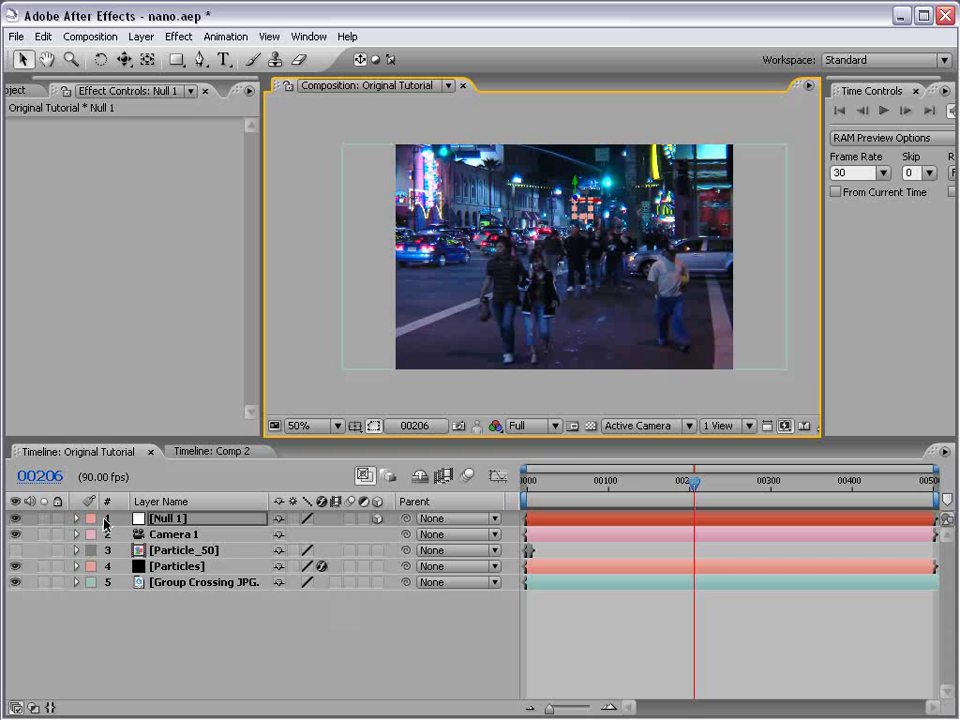
Step: Start keyframing Null 1's Position with a keyframe and shift that keyframe to near the start of the timeline
{"action": "left_click", "coordinate": [179, 520]}
{"action": "key", "text": "p"}
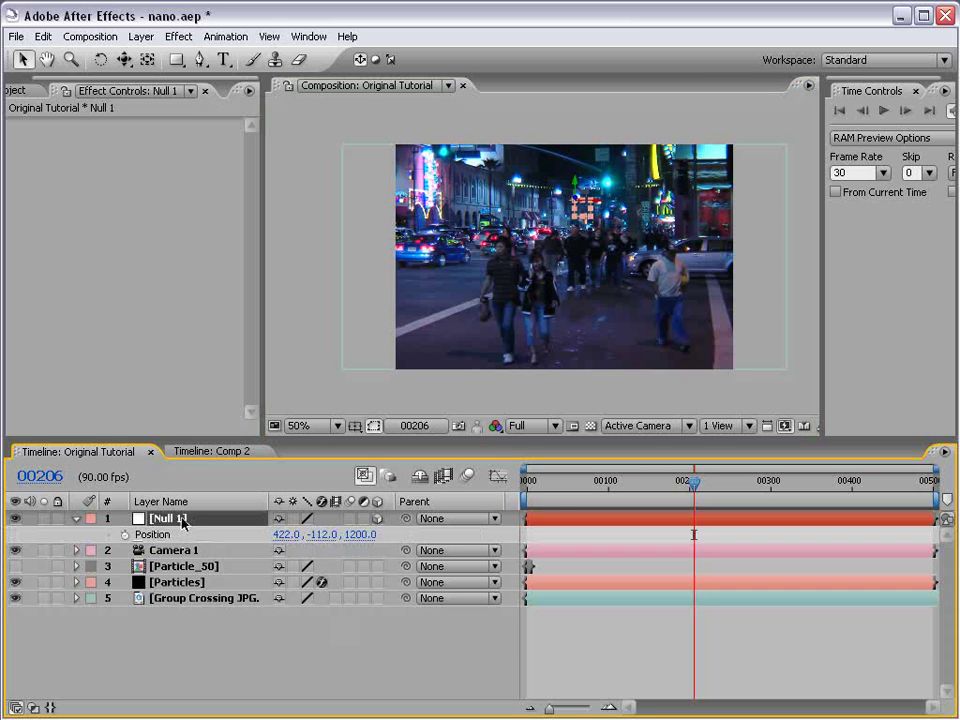
{"action": "left_click", "coordinate": [124, 535]}
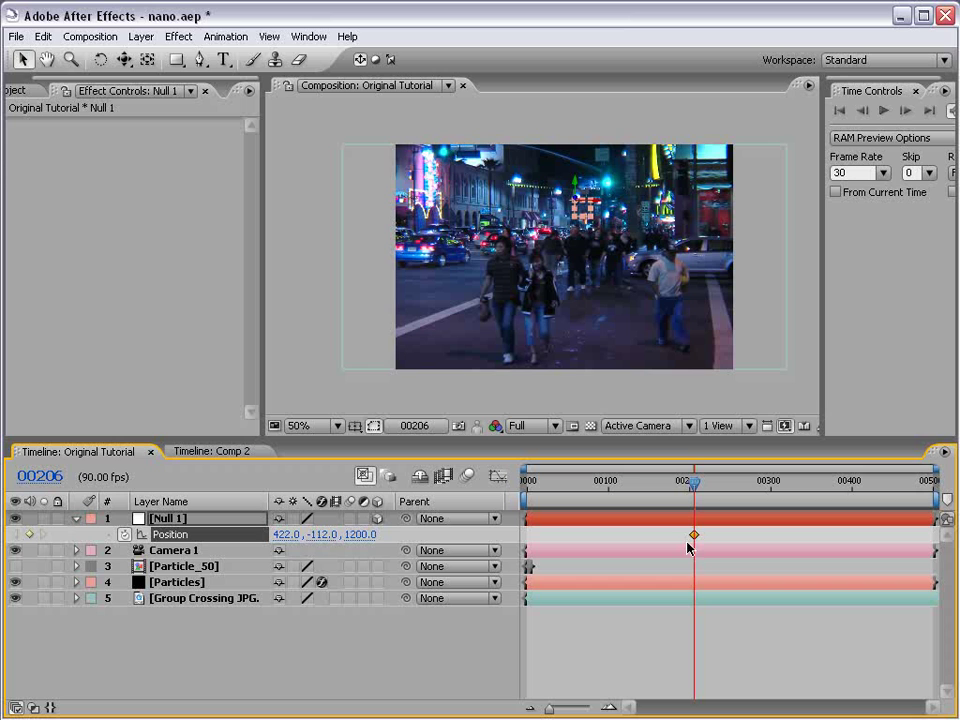
{"action": "left_click_drag", "start_coordinate": [692, 536], "coordinate": [539, 537]}
Step: At frame 110, bring Null 1 forward beside the neon sign at about 70, 86, -44 as a second Position keyframe
{"action": "left_click_drag", "start_coordinate": [537, 489], "coordinate": [614, 489]}
{"action": "left_click_drag", "start_coordinate": [578, 211], "coordinate": [795, 187]}
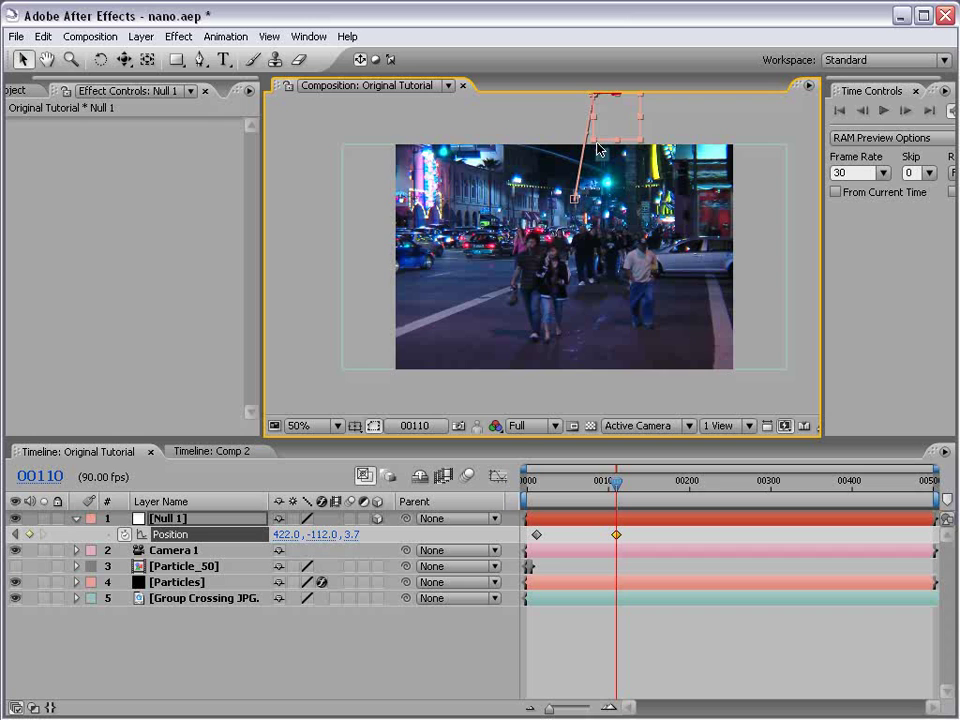
{"action": "left_click_drag", "start_coordinate": [616, 146], "coordinate": [369, 247]}
{"action": "left_click_drag", "start_coordinate": [503, 326], "coordinate": [491, 272]}
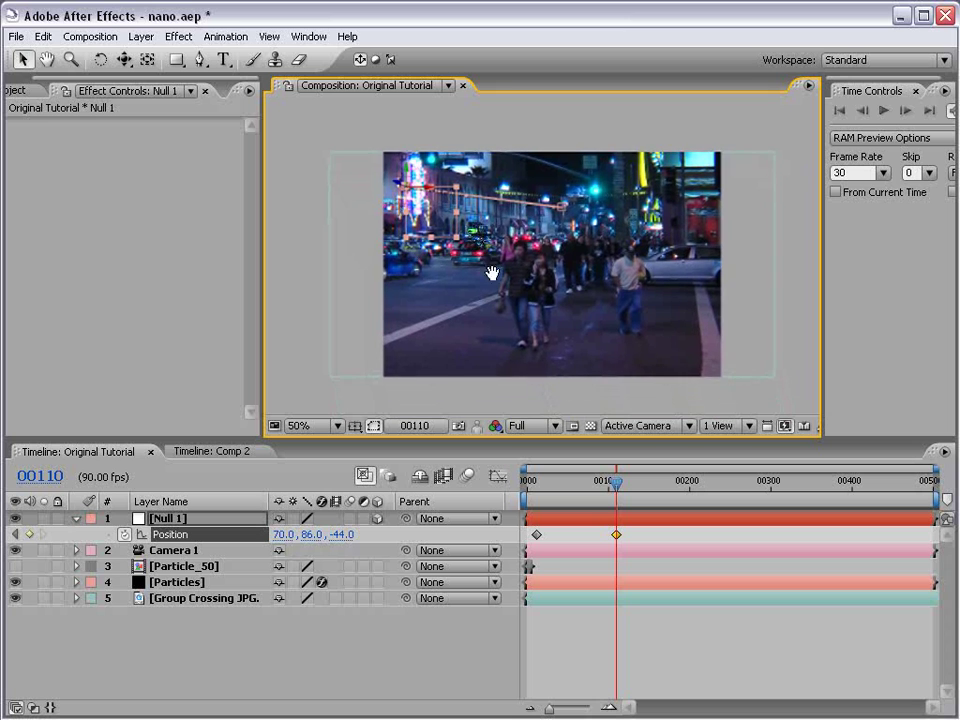
Step: At frame 172, keyframe Null 1 beyond the right side of the street at about 804.9, 279.5, -44 and curve its motion path near the neon sign
{"action": "left_click_drag", "start_coordinate": [623, 490], "coordinate": [670, 490]}
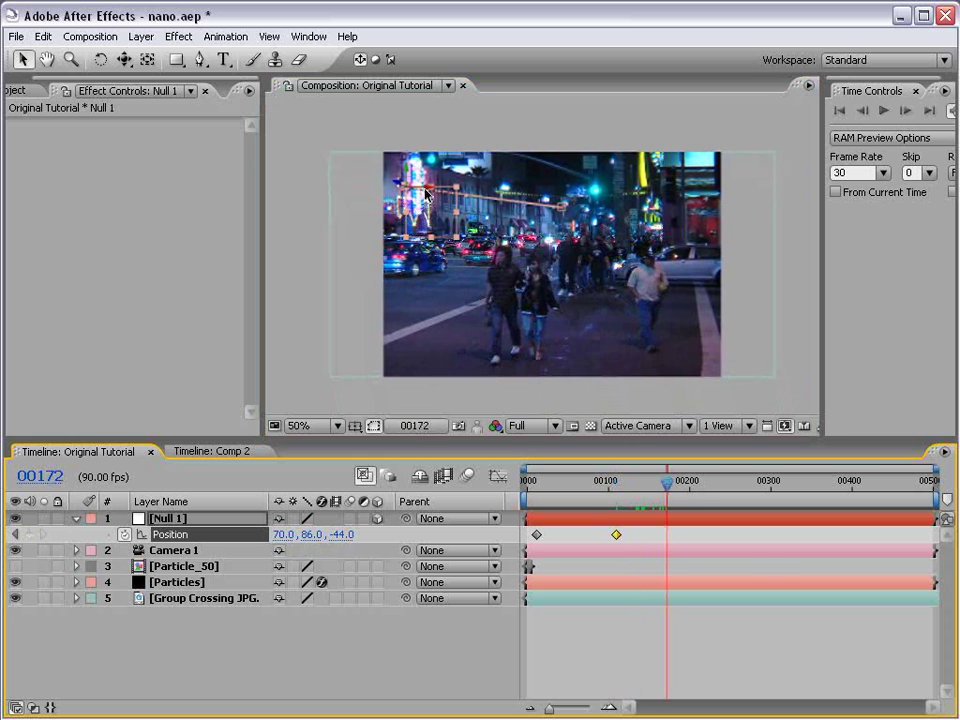
{"action": "left_click_drag", "start_coordinate": [426, 193], "coordinate": [796, 292]}
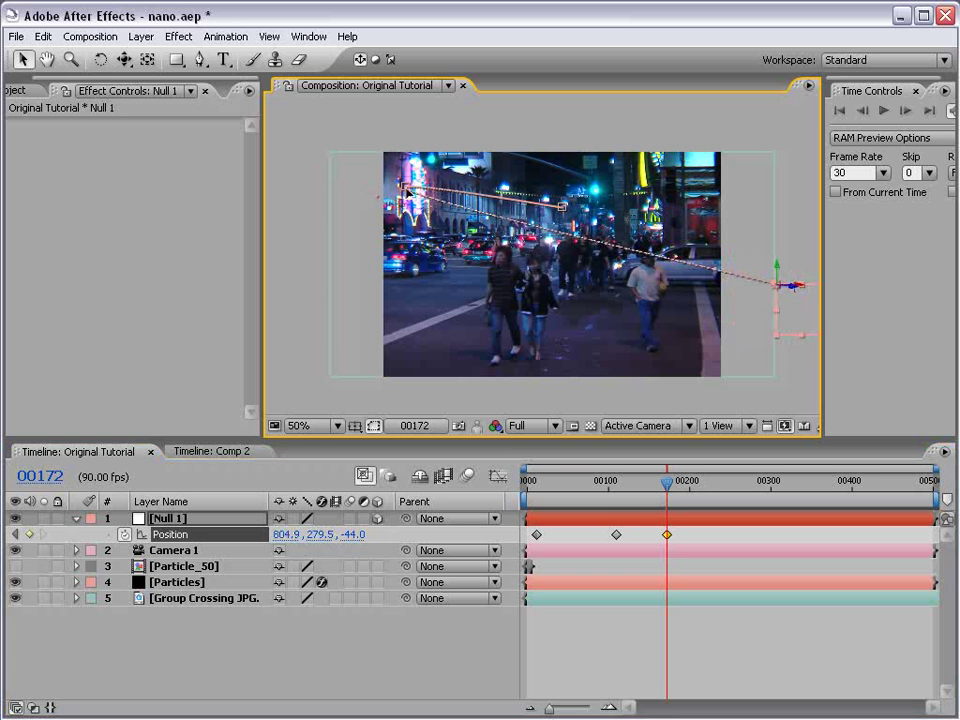
{"action": "mouse_move", "coordinate": [408, 192]}
{"action": "left_mouse_down"}
{"action": "mouse_move", "coordinate": [400, 198]}
{"action": "mouse_move", "coordinate": [412, 208]}
{"action": "left_mouse_up"}
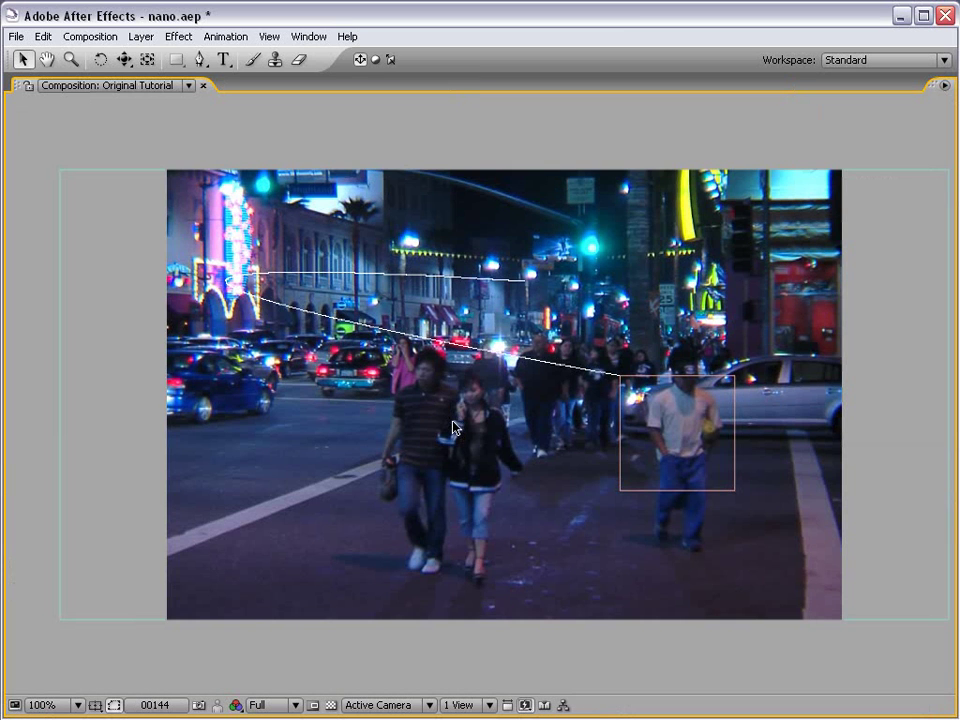
{"action": "key", "text": "space"}
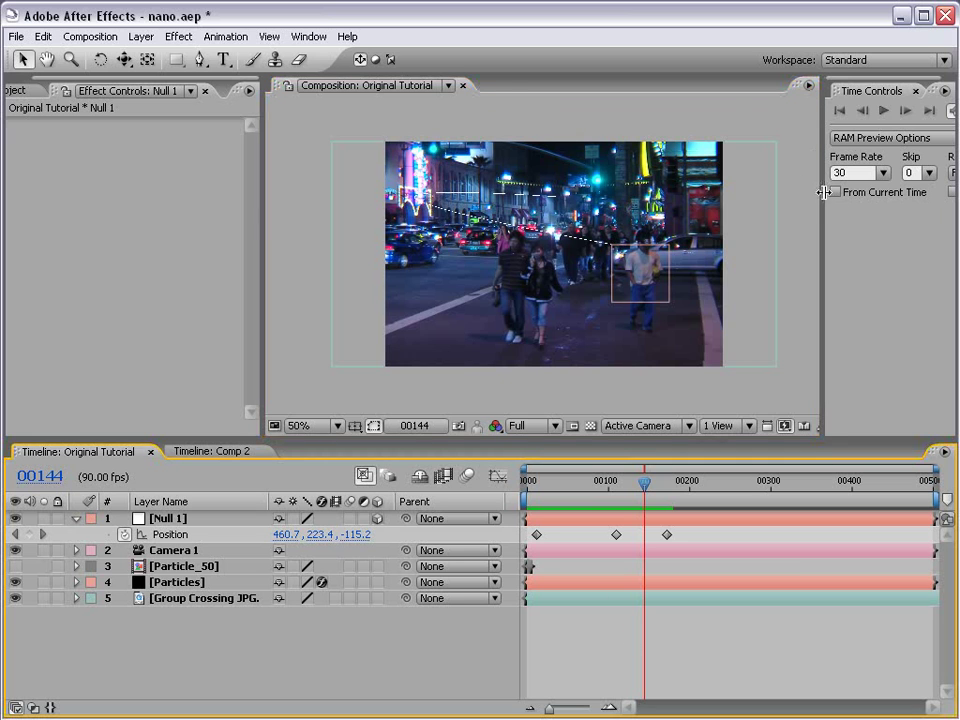
Step: Change the Original Tutorial composition's frame rate to 23.976 frames per second
{"action": "left_click_drag", "start_coordinate": [823, 195], "coordinate": [711, 190]}
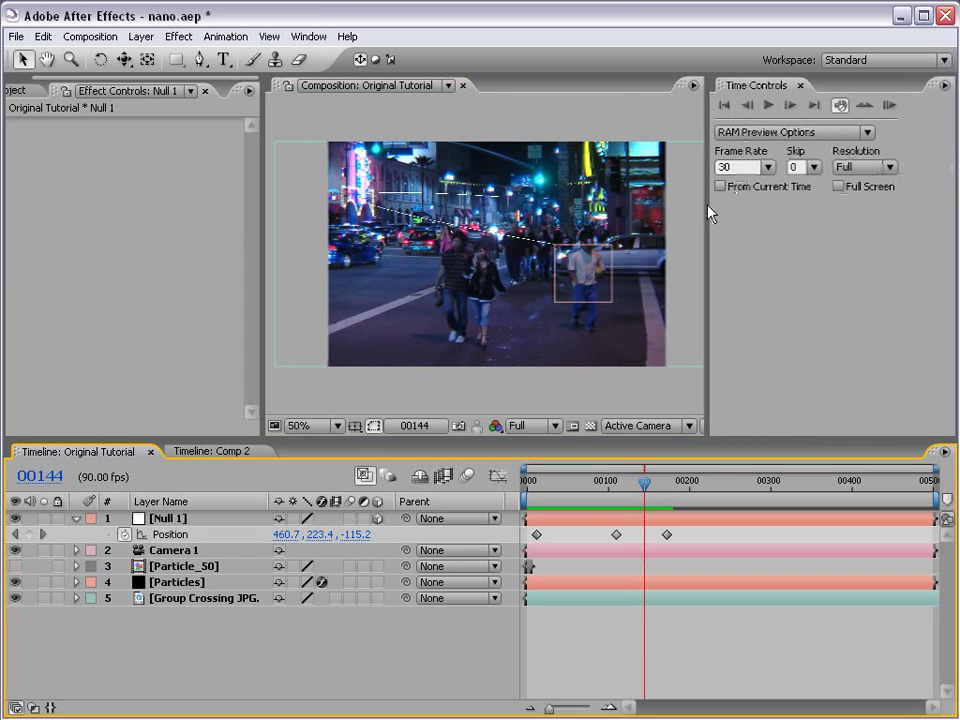
{"action": "left_click", "coordinate": [90, 37]}
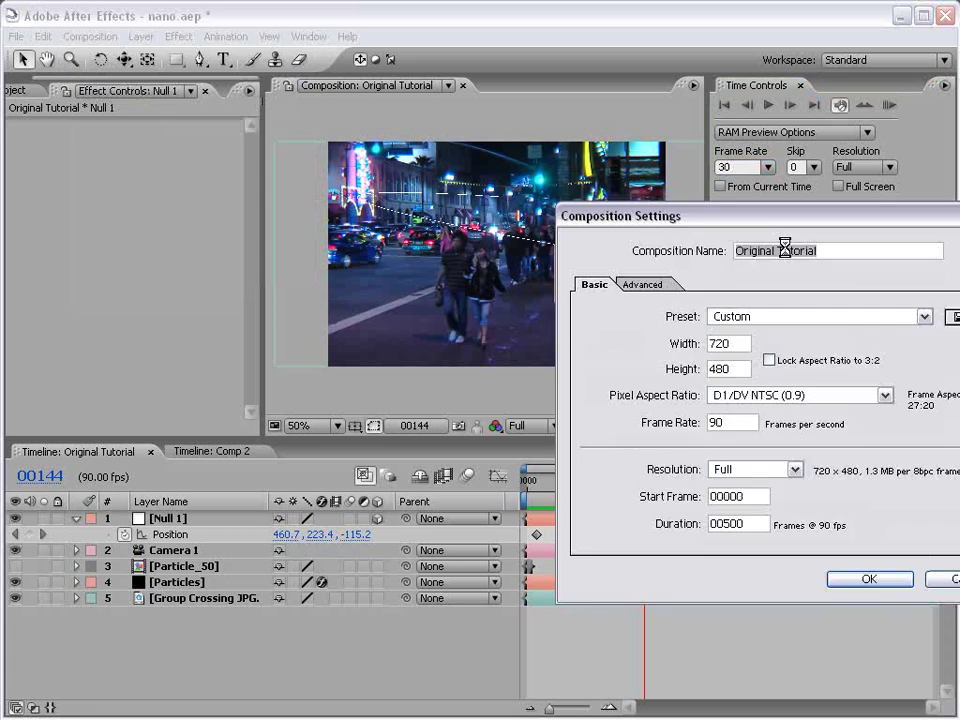
{"action": "left_click_drag", "start_coordinate": [680, 217], "coordinate": [300, 130]}
{"action": "left_click_drag", "start_coordinate": [356, 338], "coordinate": [263, 334]}
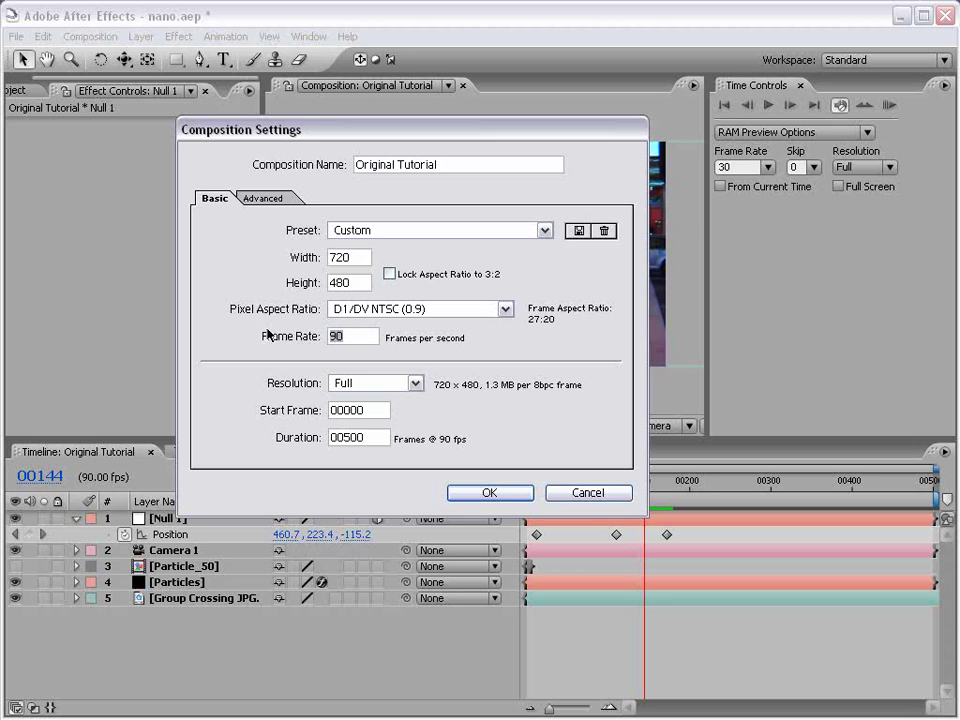
{"action": "type", "text": "2"}
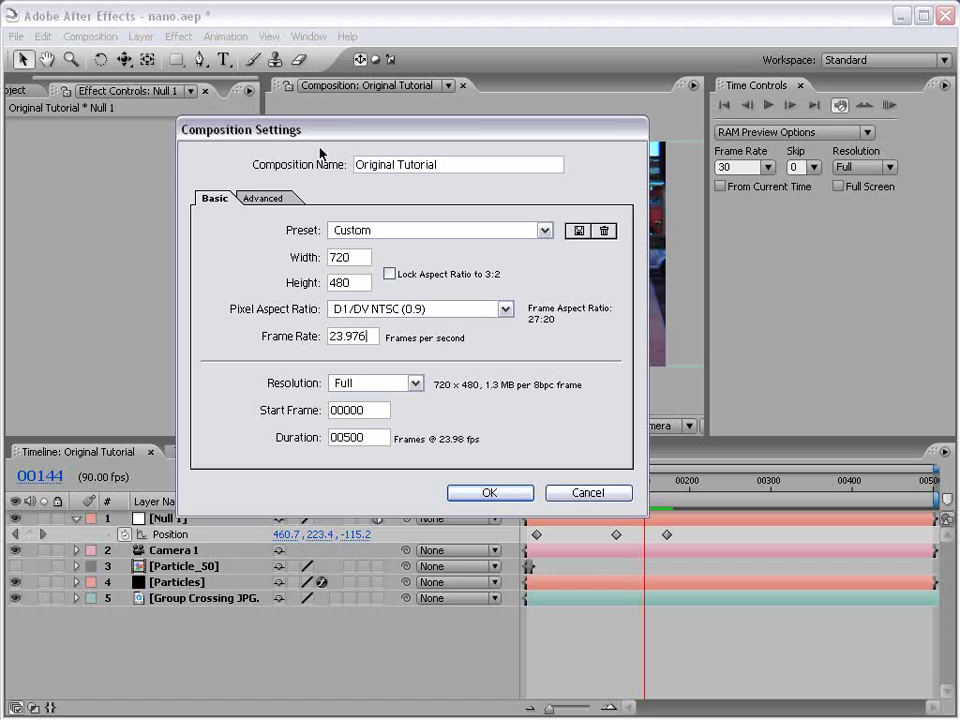
{"action": "type", "text": "3.976"}
{"action": "left_click", "coordinate": [489, 492]}
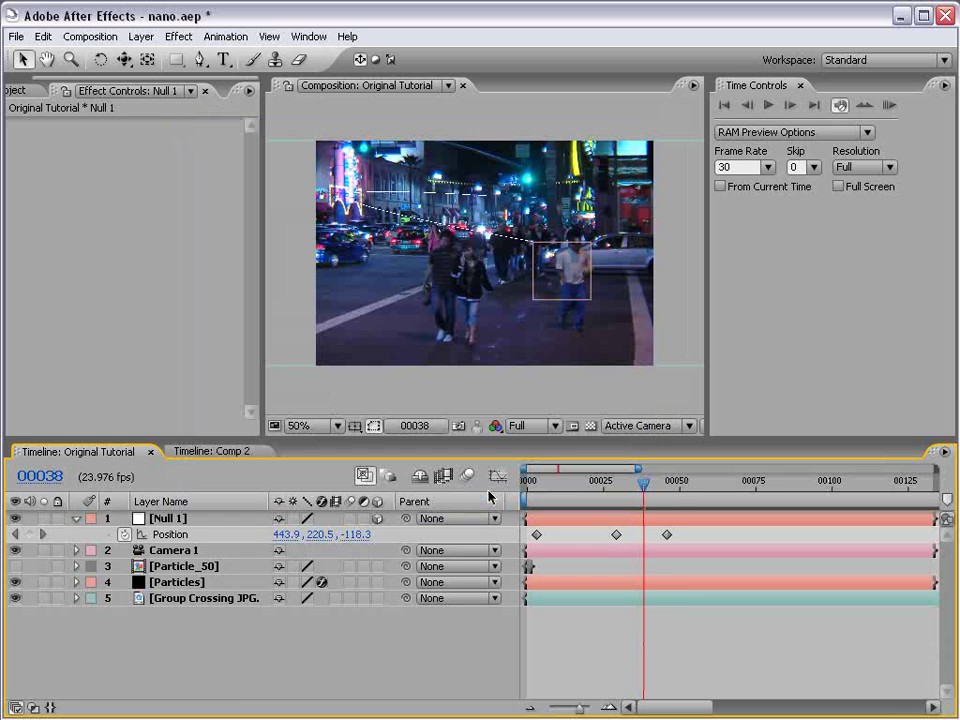
Step: Set the RAM preview frame rate to 23.976 and give the composition view more width
{"action": "left_click", "coordinate": [729, 167]}
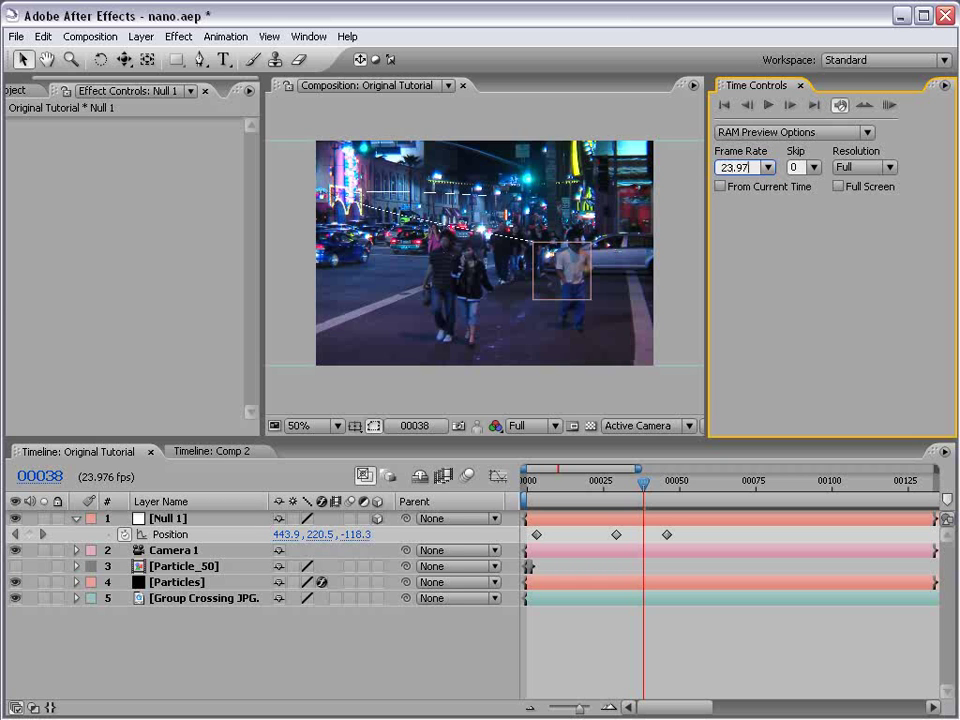
{"action": "left_click", "coordinate": [724, 600]}
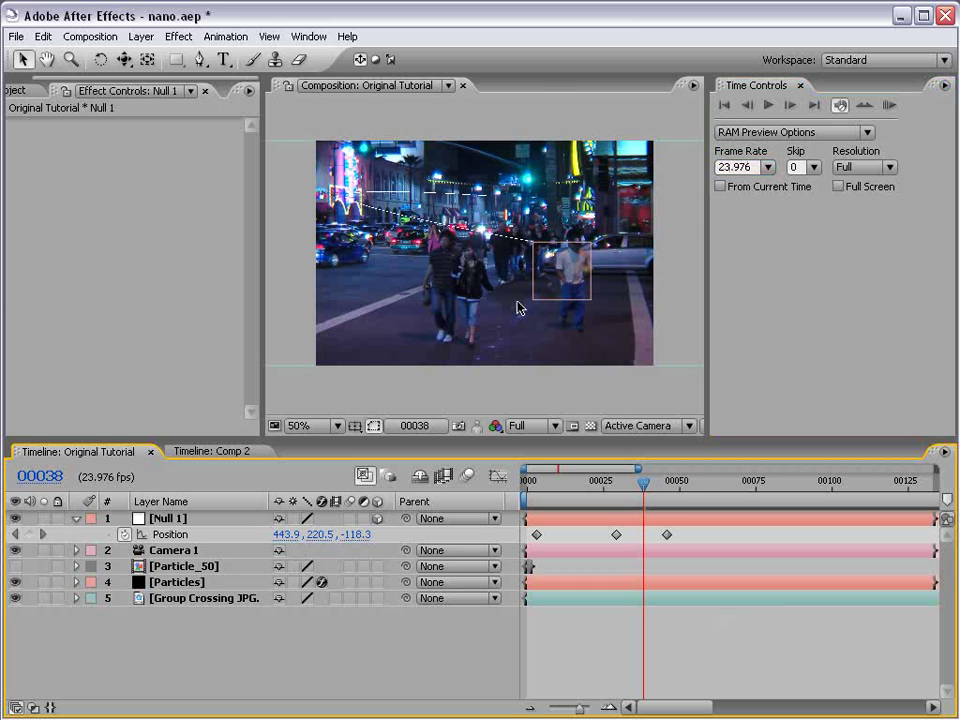
{"action": "key", "text": "."}
{"action": "key", "text": "space"}
{"action": "left_click_drag", "start_coordinate": [430, 239], "coordinate": [483, 273]}
{"action": "left_click_drag", "start_coordinate": [709, 320], "coordinate": [797, 328]}
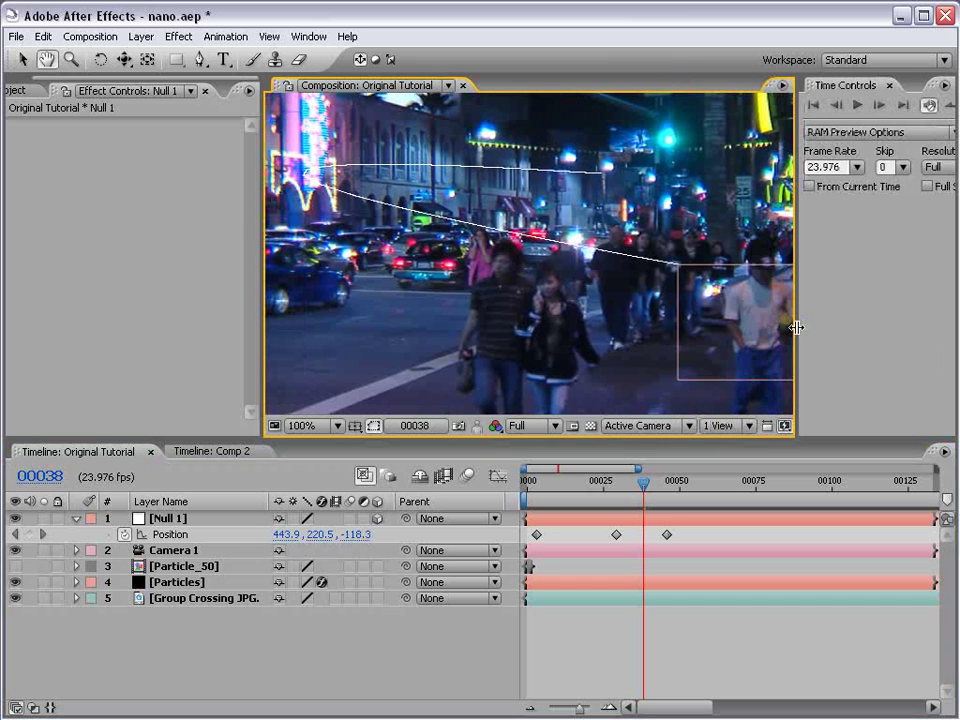
{"action": "left_click", "coordinate": [663, 600]}
{"action": "scroll", "coordinate": [607, 343], "scroll_direction": "down", "scroll_amount": 2}
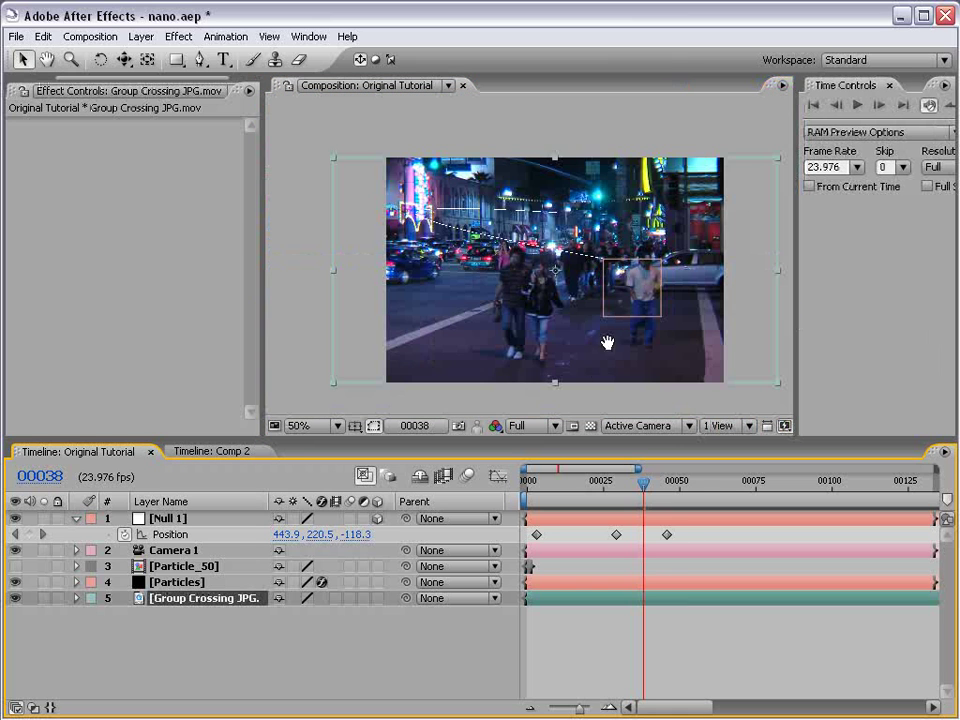
{"action": "left_click", "coordinate": [615, 617]}
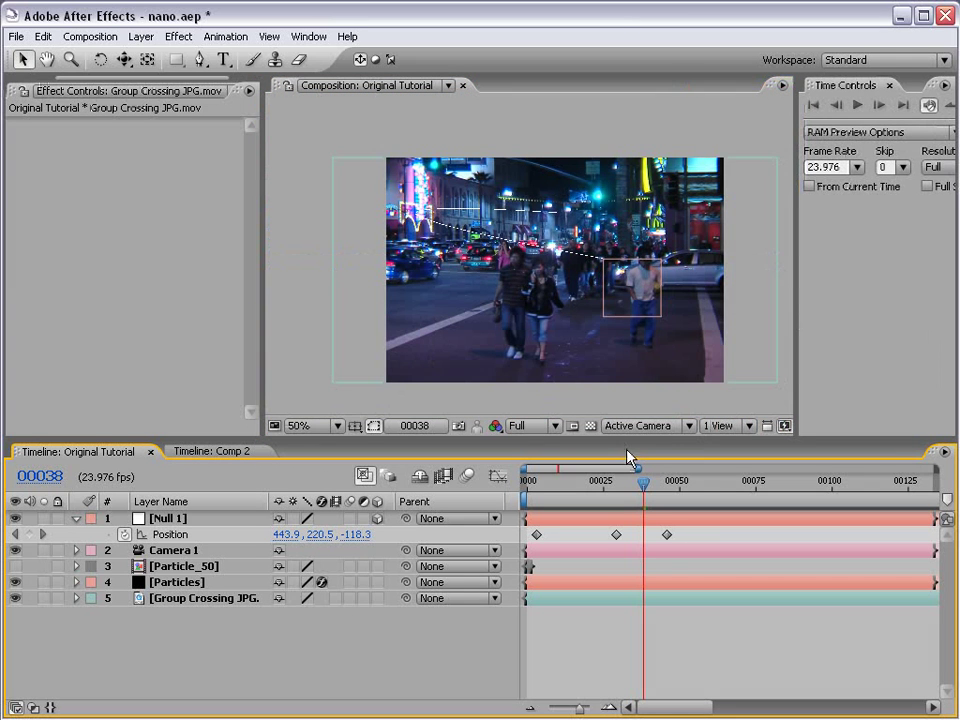
Step: Set the Particles layer's Particular Render Mode to Full Render and check the rendered streaks along the null's path
{"action": "left_click", "coordinate": [567, 519]}
{"action": "left_click", "coordinate": [177, 582]}
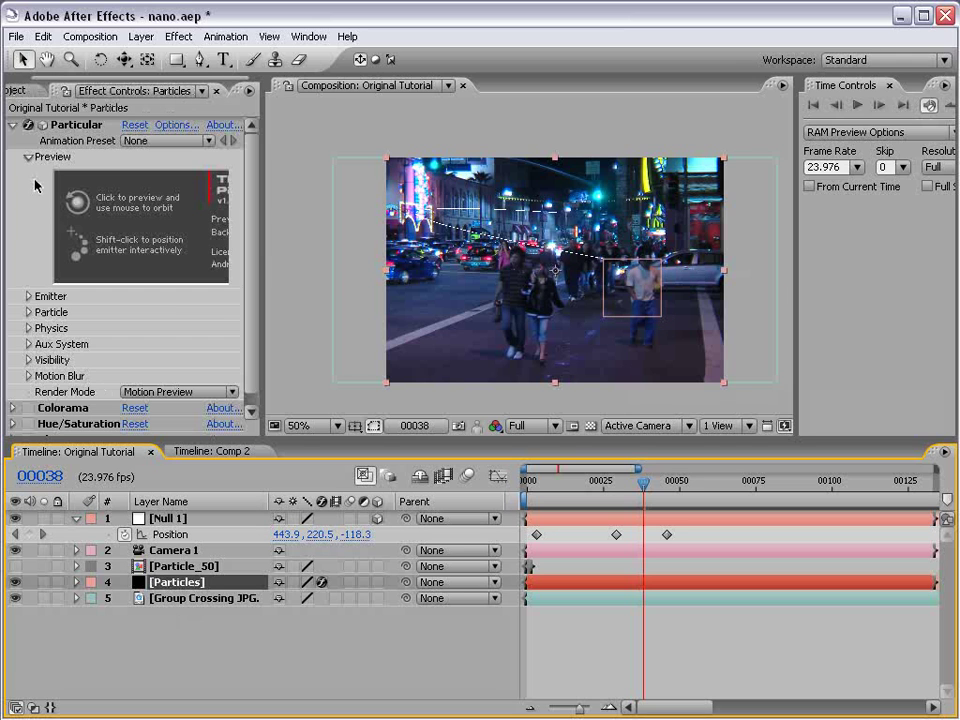
{"action": "left_click", "coordinate": [139, 392]}
{"action": "left_click", "coordinate": [141, 408]}
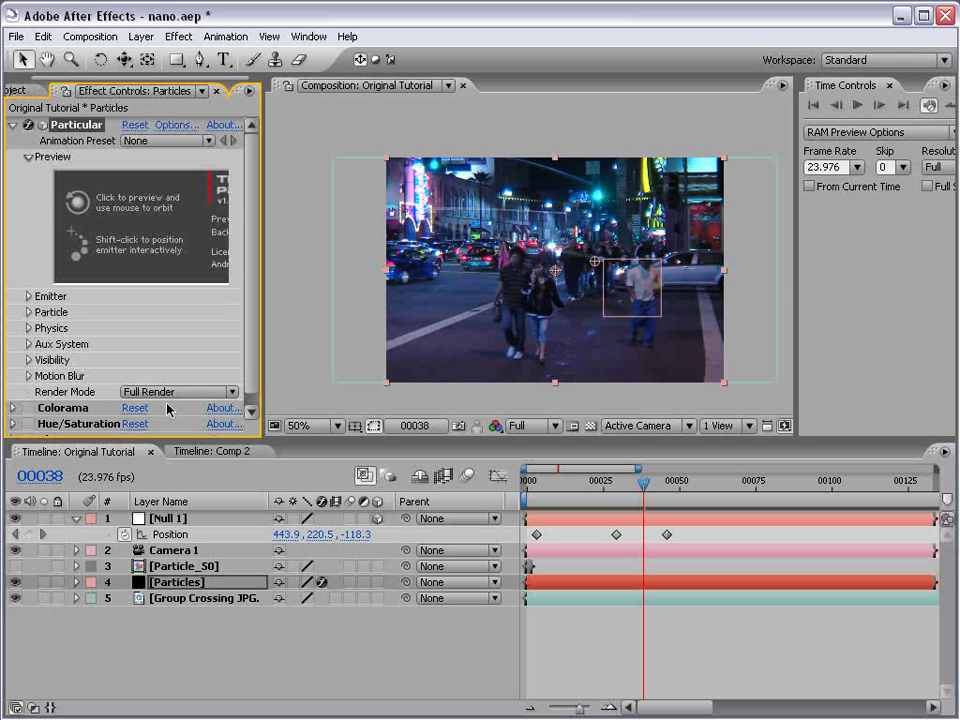
{"action": "left_click", "coordinate": [616, 644]}
{"action": "key", "text": "period"}
{"action": "key", "text": "space"}
{"action": "left_click_drag", "start_coordinate": [481, 223], "coordinate": [530, 272]}
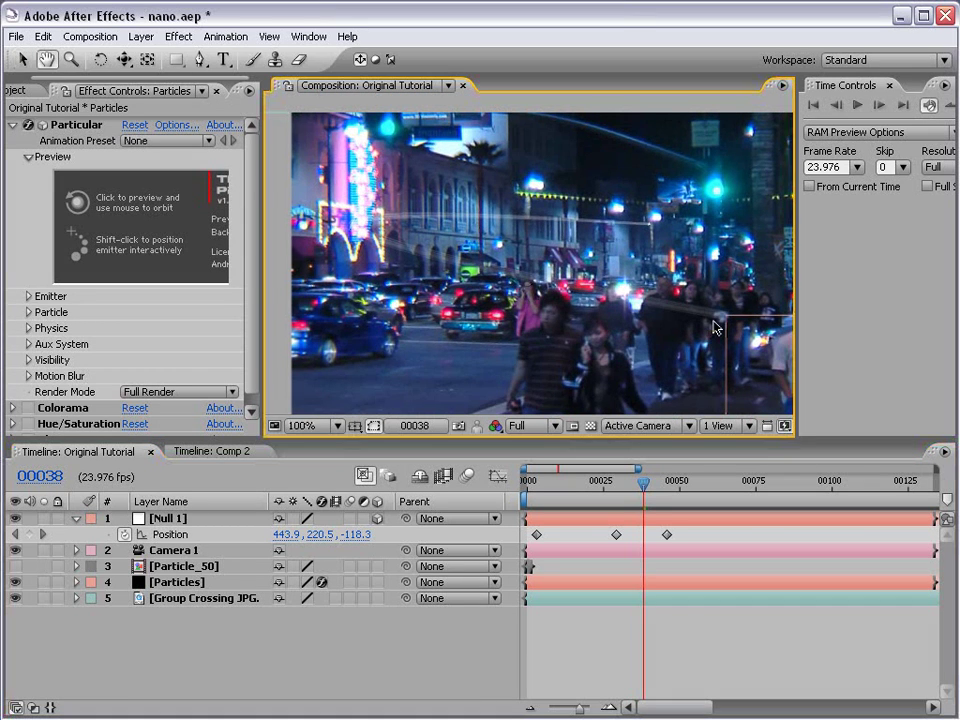
{"action": "key", "text": "comma"}
{"action": "left_click_drag", "start_coordinate": [581, 325], "coordinate": [568, 275]}
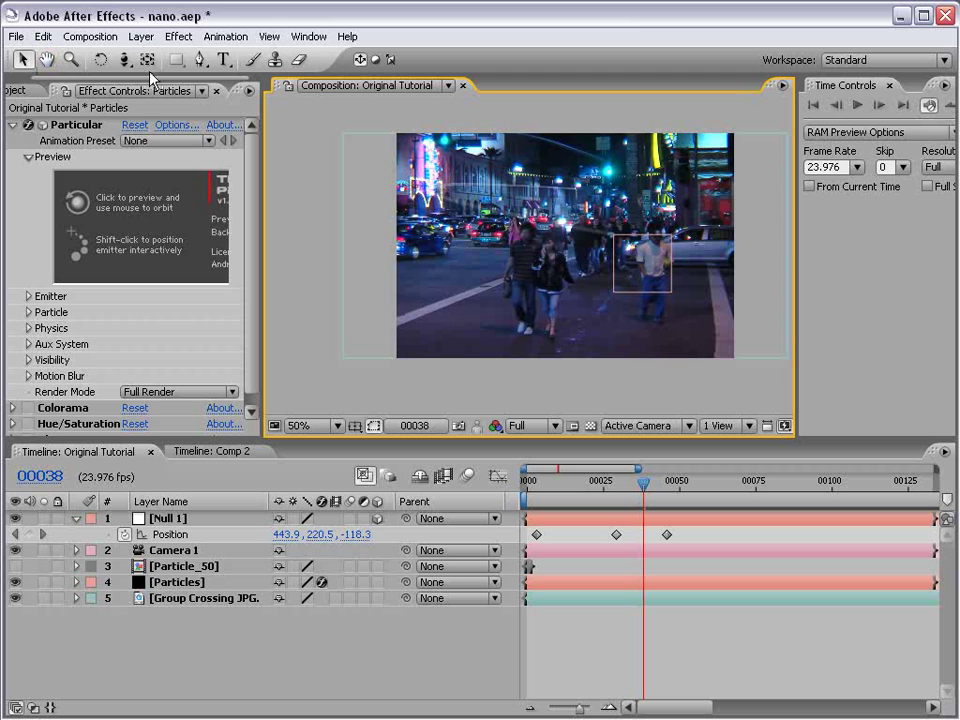
Step: Orbit and track Camera 1 at frame 38 to bring the null and particle streaks closer to the view
{"action": "left_click", "coordinate": [124, 60]}
{"action": "left_click", "coordinate": [177, 101]}
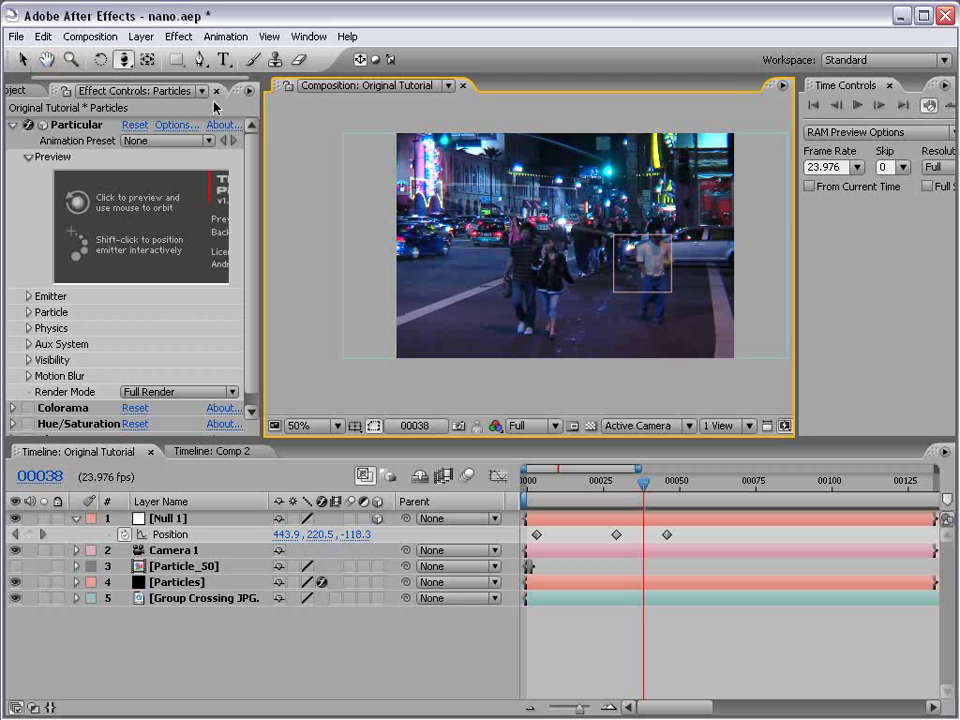
{"action": "left_click_drag", "start_coordinate": [537, 281], "coordinate": [306, 115]}
{"action": "left_click_drag", "start_coordinate": [408, 152], "coordinate": [370, 134]}
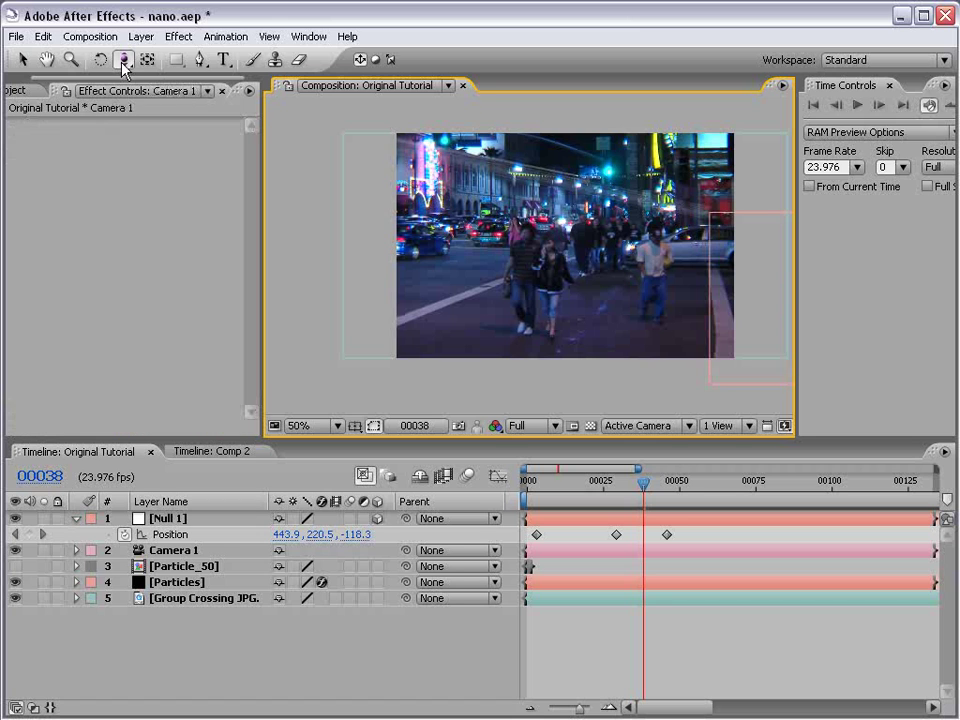
{"action": "key", "text": "c"}
{"action": "left_click_drag", "start_coordinate": [558, 186], "coordinate": [557, 192]}
{"action": "key", "text": "c"}
{"action": "left_click_drag", "start_coordinate": [577, 253], "coordinate": [582, 230]}
{"action": "key", "text": "c"}
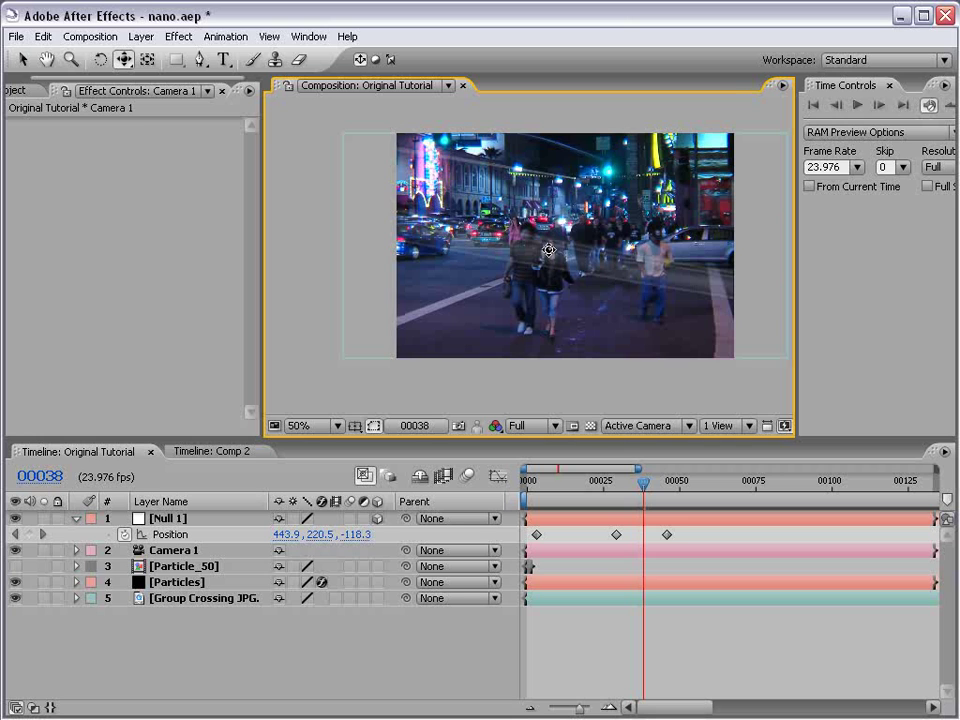
{"action": "key", "text": "c"}
{"action": "left_click_drag", "start_coordinate": [594, 258], "coordinate": [595, 362]}
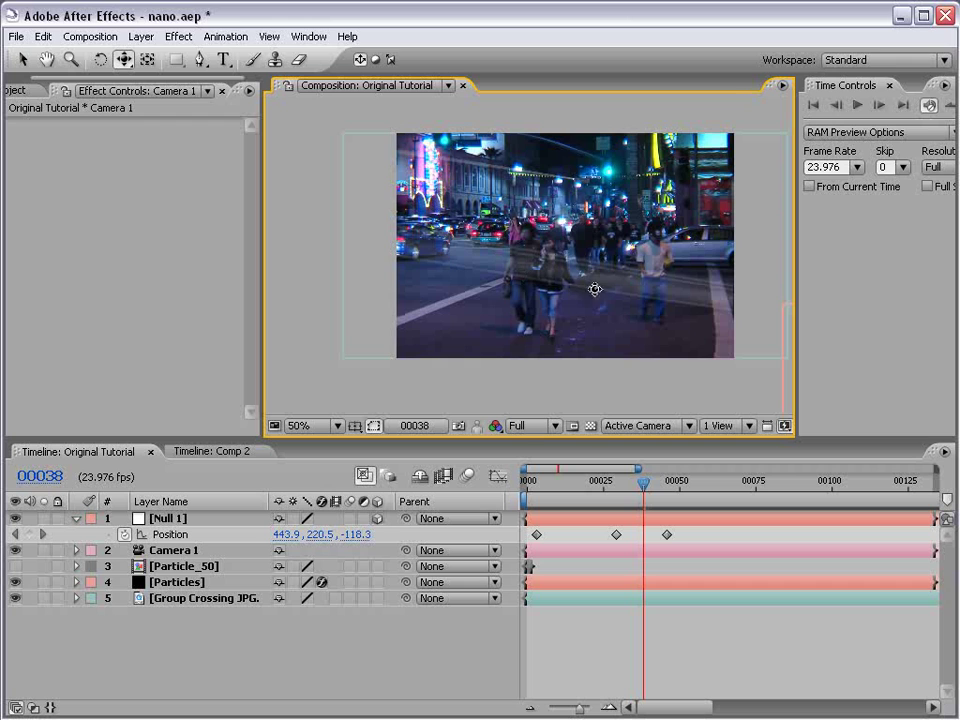
{"action": "mouse_move", "coordinate": [595, 295]}
{"action": "left_mouse_down"}
{"action": "mouse_move", "coordinate": [600, 288]}
{"action": "mouse_move", "coordinate": [596, 295]}
{"action": "left_mouse_up"}
{"action": "key", "text": "c"}
Step: At frame 29, move Null 1 to about 323.6, 187.5, -44, beside the neon sign on the street's left side
{"action": "left_click_drag", "start_coordinate": [635, 484], "coordinate": [617, 484]}
{"action": "left_click", "coordinate": [630, 519]}
{"action": "scroll", "coordinate": [490, 252], "scroll_direction": "down", "scroll_amount": 1}
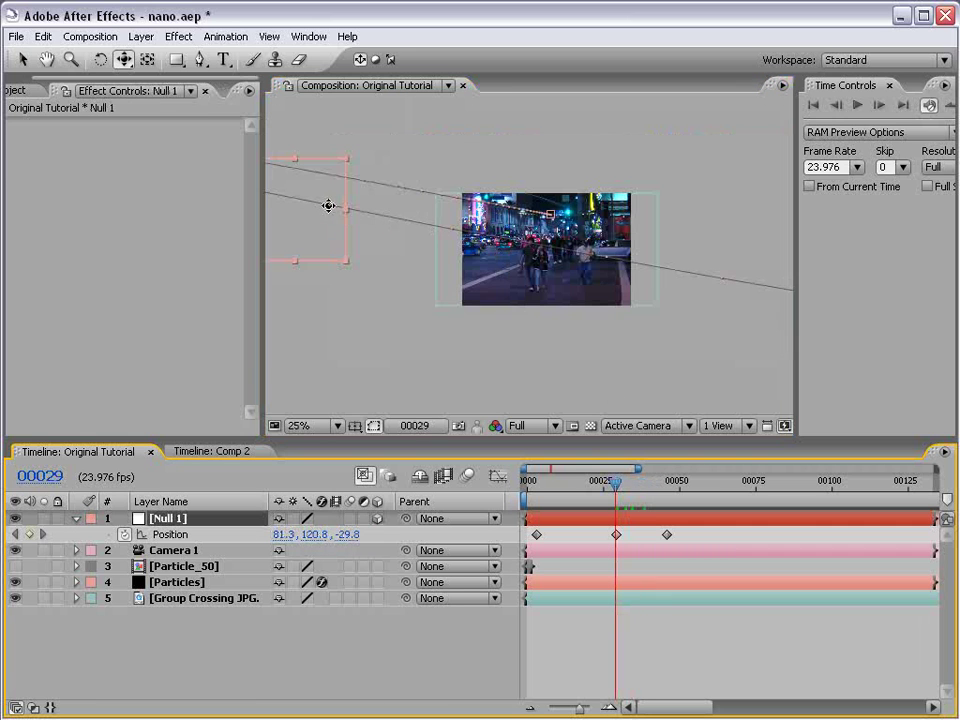
{"action": "key", "text": "h"}
{"action": "left_click_drag", "start_coordinate": [375, 235], "coordinate": [528, 262]}
{"action": "key", "text": "v"}
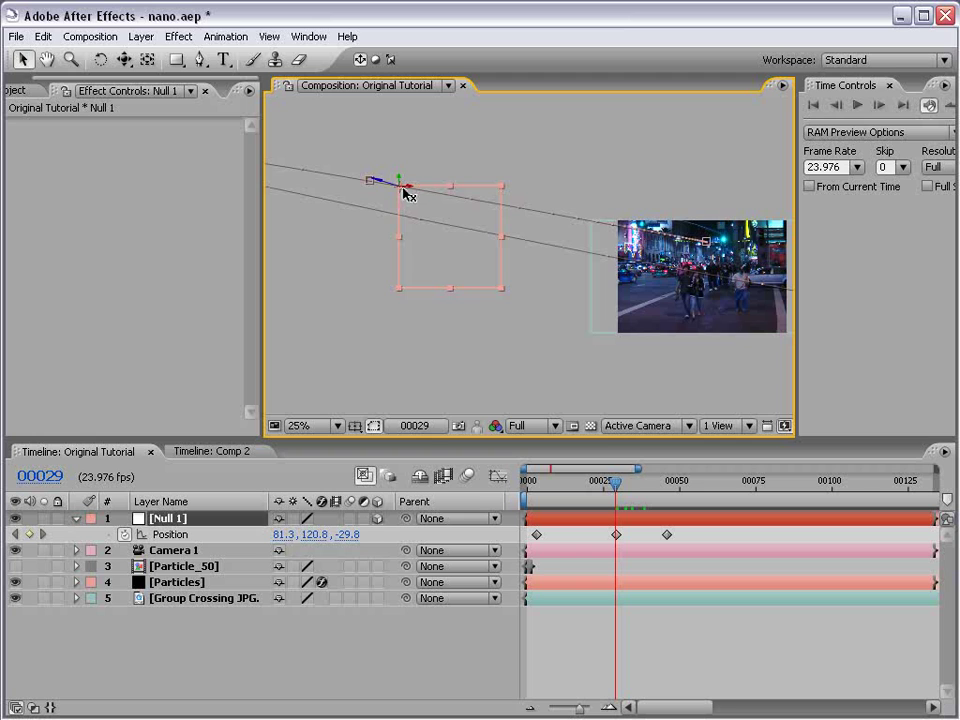
{"action": "left_click_drag", "start_coordinate": [415, 192], "coordinate": [494, 221]}
{"action": "left_click_drag", "start_coordinate": [682, 220], "coordinate": [519, 254]}
{"action": "scroll", "coordinate": [577, 251], "scroll_direction": "up", "scroll_amount": 1}
{"action": "left_click_drag", "start_coordinate": [530, 194], "coordinate": [525, 222]}
{"action": "left_click_drag", "start_coordinate": [606, 346], "coordinate": [506, 216]}
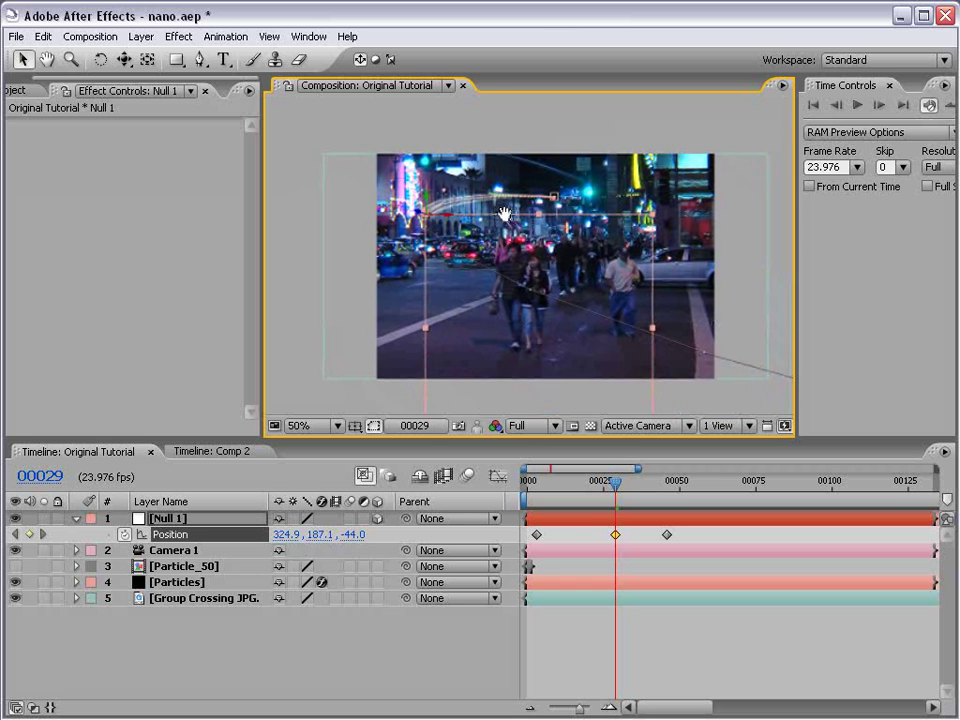
{"action": "left_click_drag", "start_coordinate": [446, 219], "coordinate": [442, 219]}
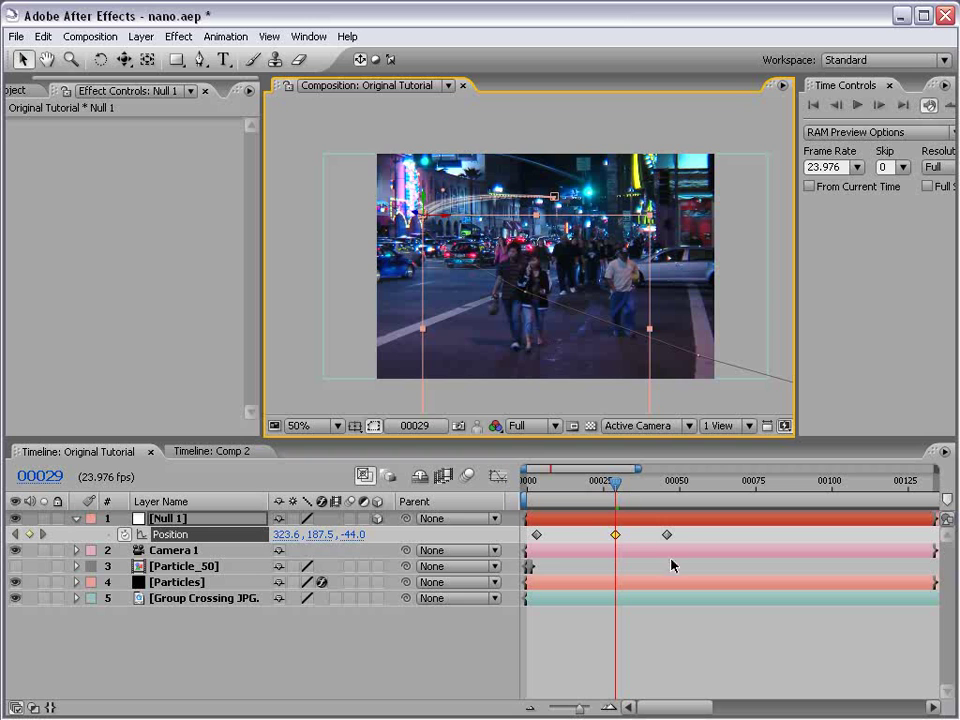
Step: Delete Null 1's last position keyframe and keyframe it at frame 35 beyond the street's right side, at about 551.6, 187.5, -44
{"action": "key", "text": "Delete"}
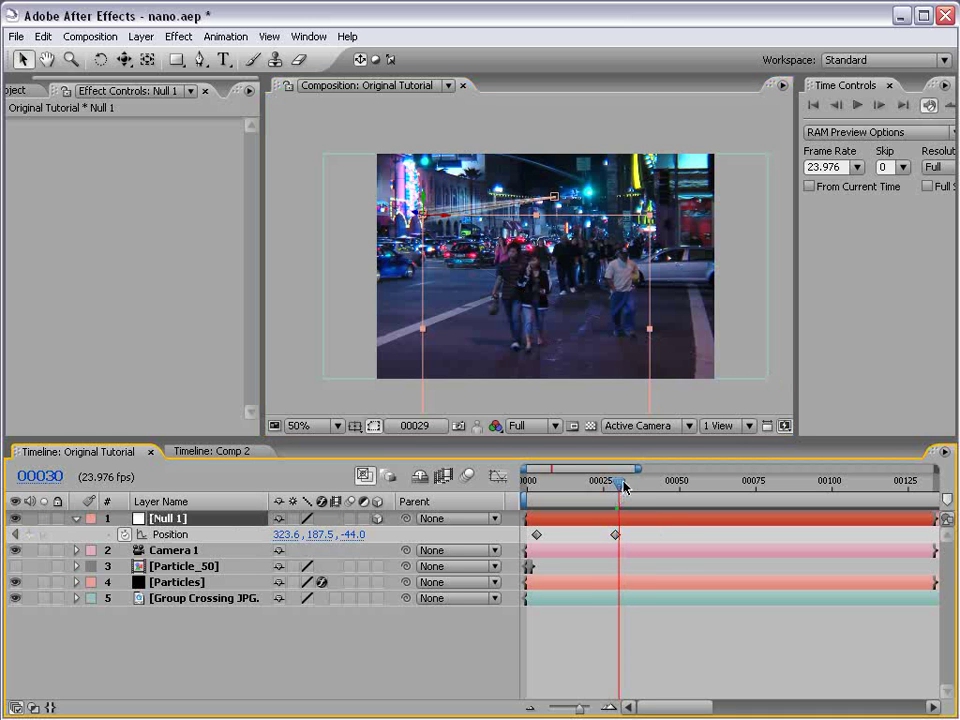
{"action": "left_click_drag", "start_coordinate": [621, 489], "coordinate": [634, 493]}
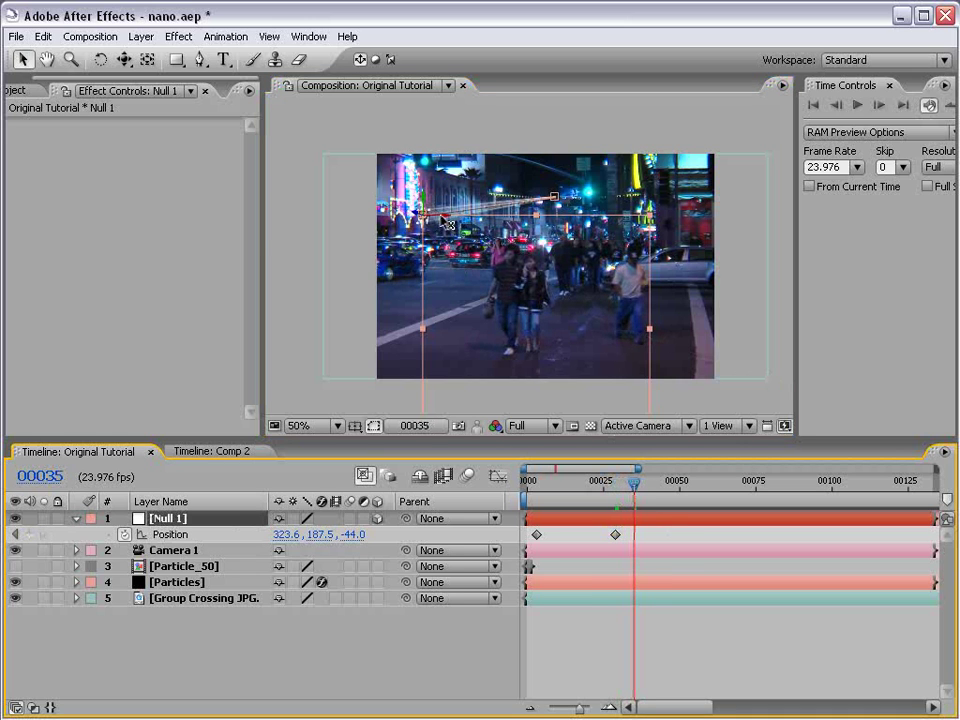
{"action": "left_click_drag", "start_coordinate": [447, 222], "coordinate": [548, 248]}
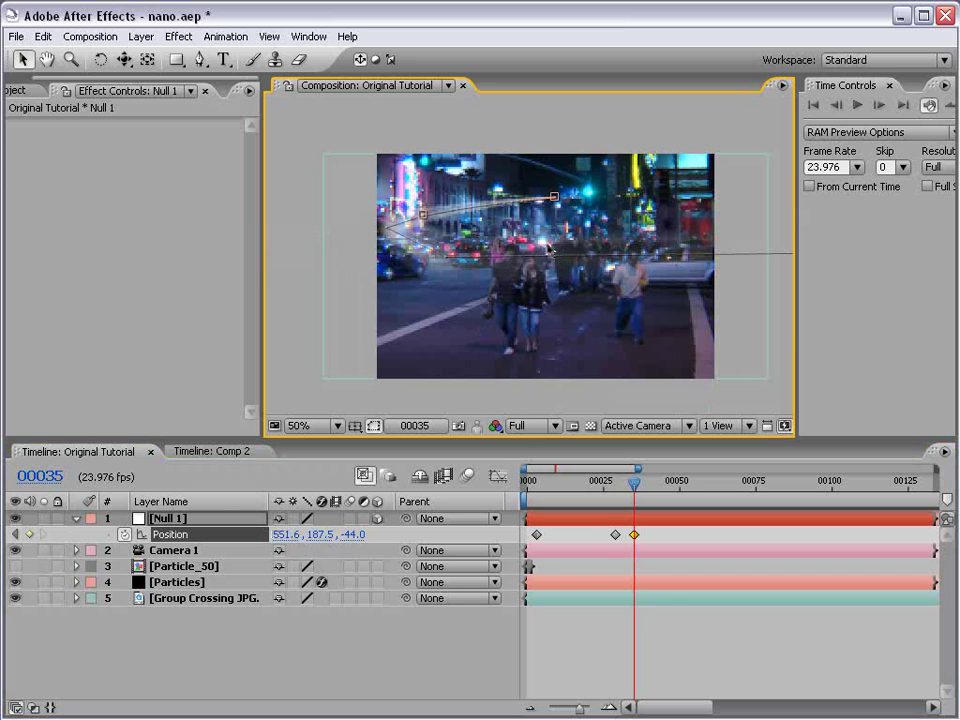
{"action": "left_click", "coordinate": [671, 615]}
{"action": "left_click_drag", "start_coordinate": [493, 281], "coordinate": [531, 310]}
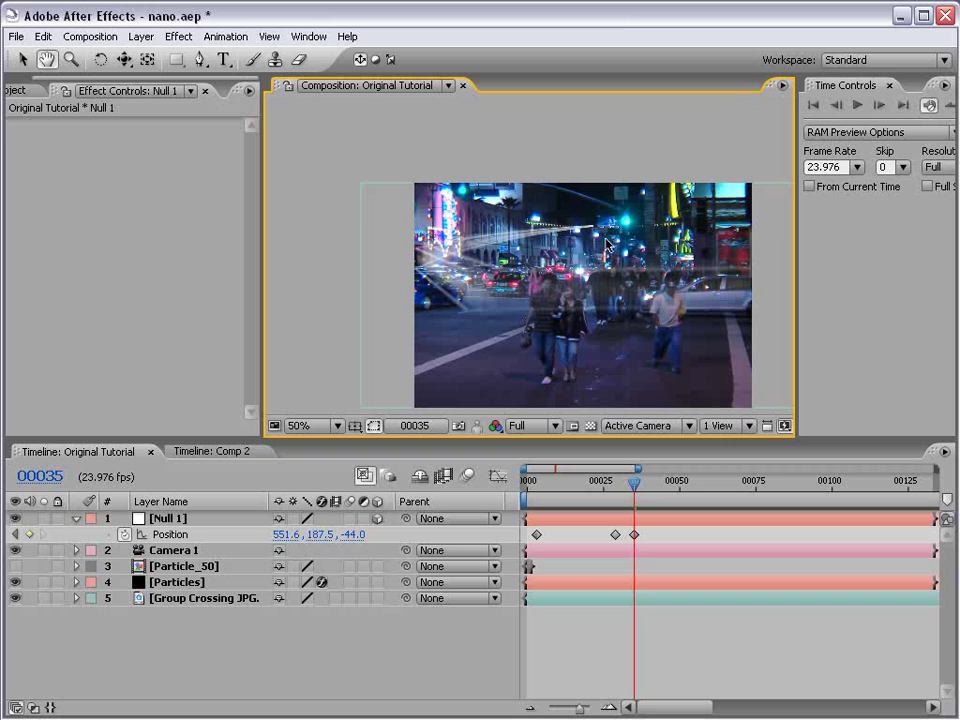
{"action": "left_click_drag", "start_coordinate": [596, 264], "coordinate": [574, 272]}
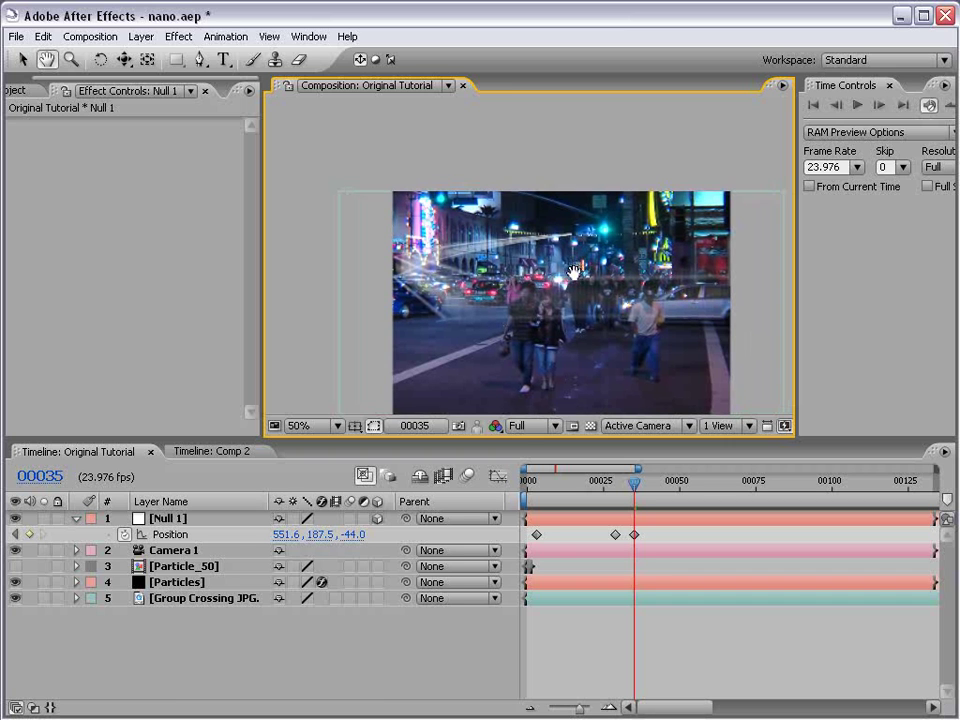
Step: At frame 3, lower Null 1's first position keyframe to about 422, -82, 1200 and check the streaks at frame 37
{"action": "left_click_drag", "start_coordinate": [557, 487], "coordinate": [536, 489]}
{"action": "key", "text": "v"}
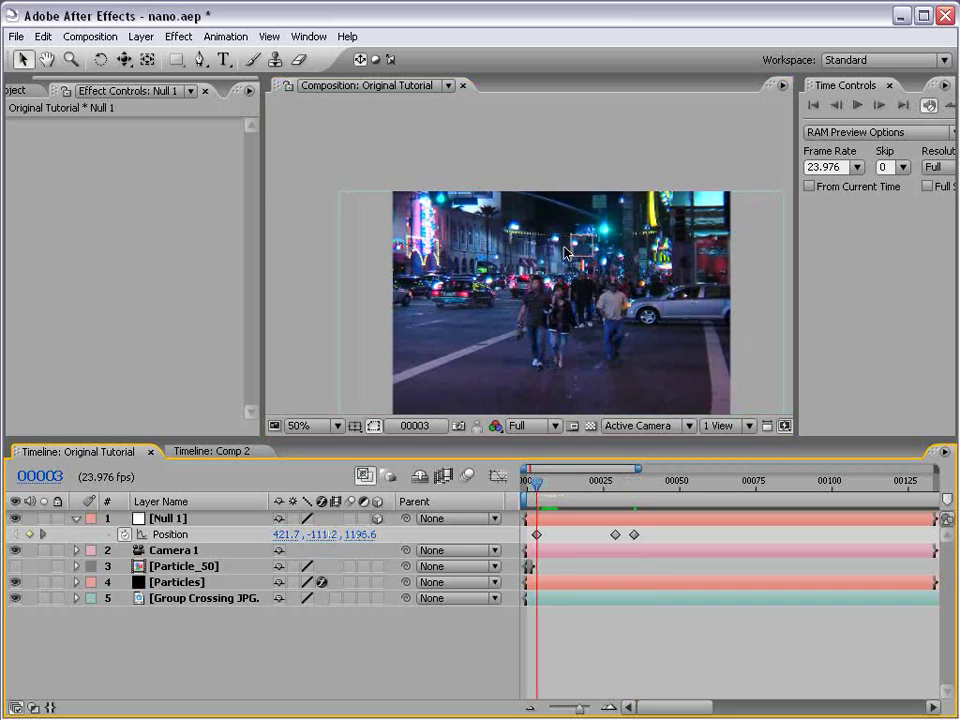
{"action": "left_click", "coordinate": [571, 247]}
{"action": "left_click_drag", "start_coordinate": [572, 220], "coordinate": [572, 231]}
{"action": "left_click_drag", "start_coordinate": [537, 486], "coordinate": [639, 500]}
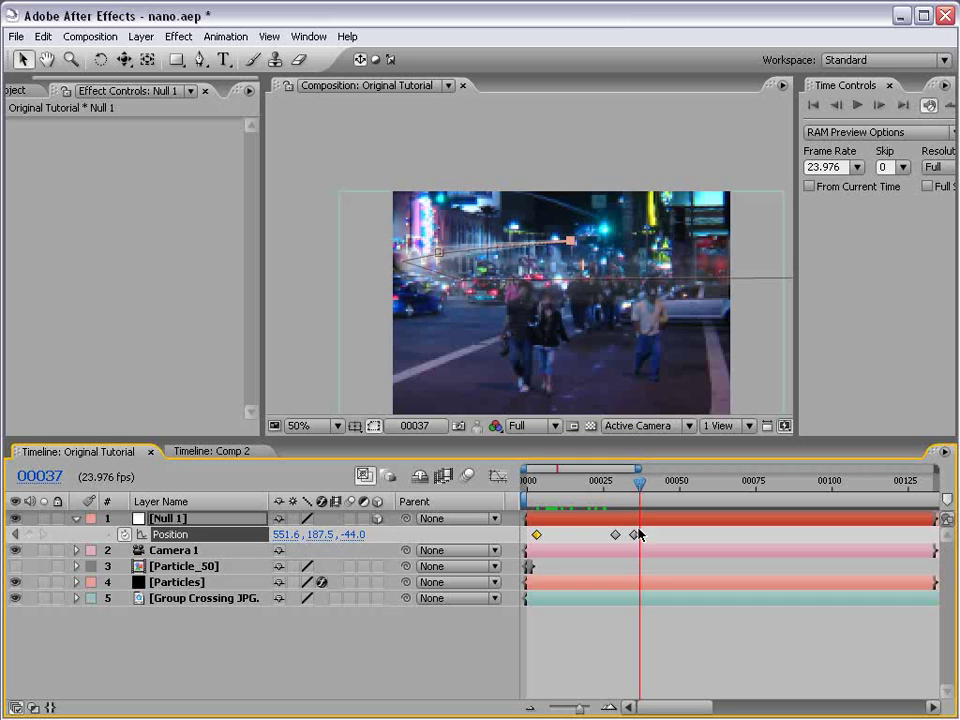
{"action": "key", "text": "F2"}
{"action": "key", "text": "period"}
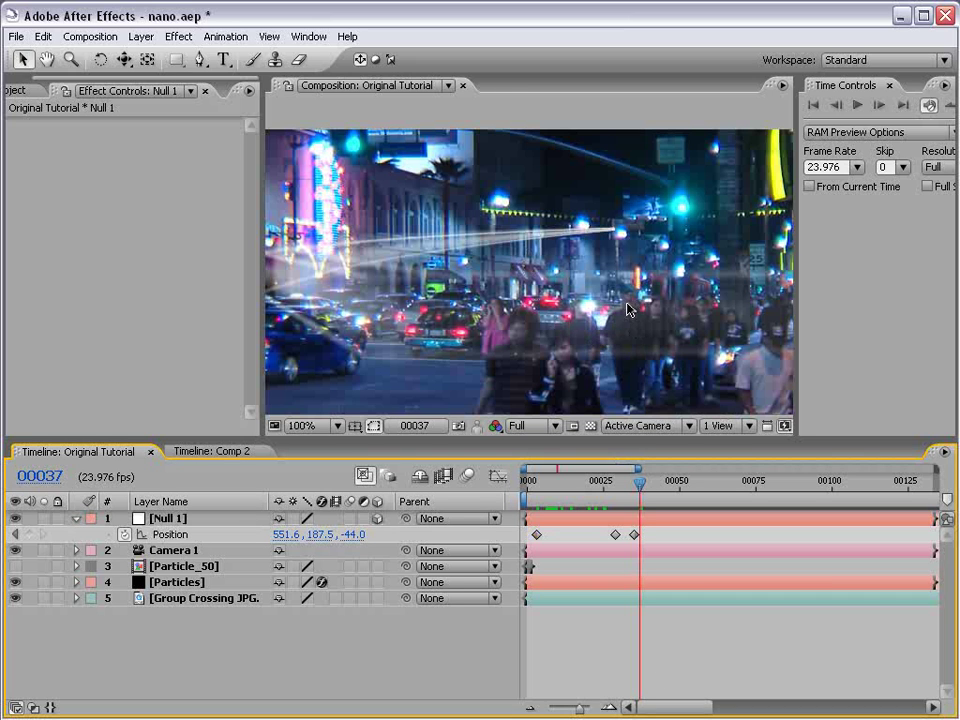
Step: Retime Null 1's position keyframes, with the middle one at about frame 35 and the last at about frame 69
{"action": "left_click_drag", "start_coordinate": [630, 539], "coordinate": [701, 543]}
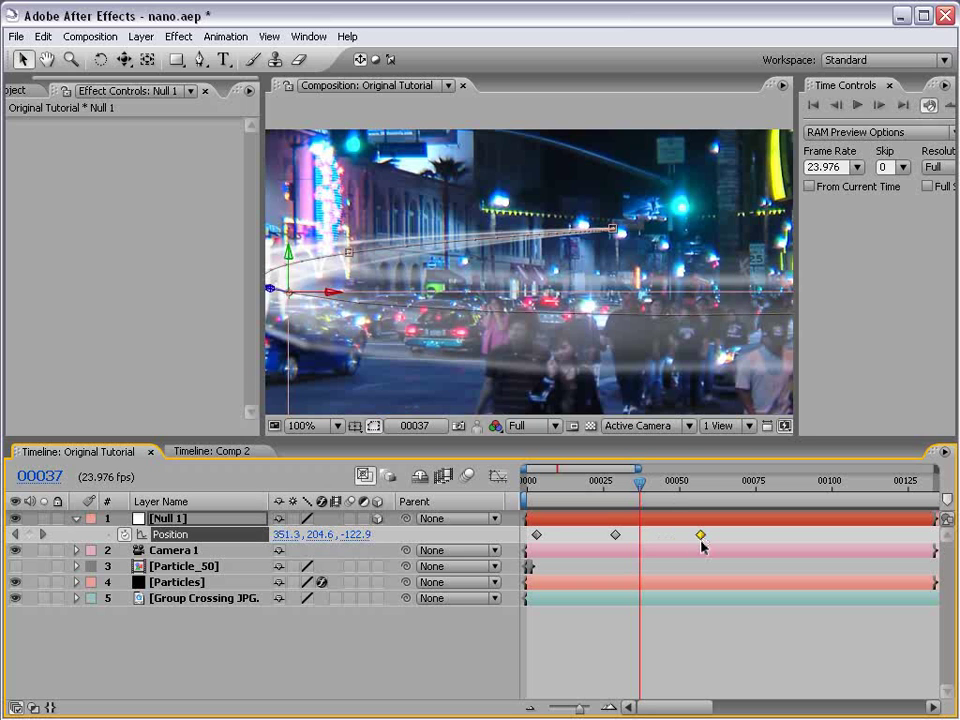
{"action": "key", "text": "comma"}
{"action": "key", "text": "space"}
{"action": "left_click_drag", "start_coordinate": [504, 349], "coordinate": [507, 337]}
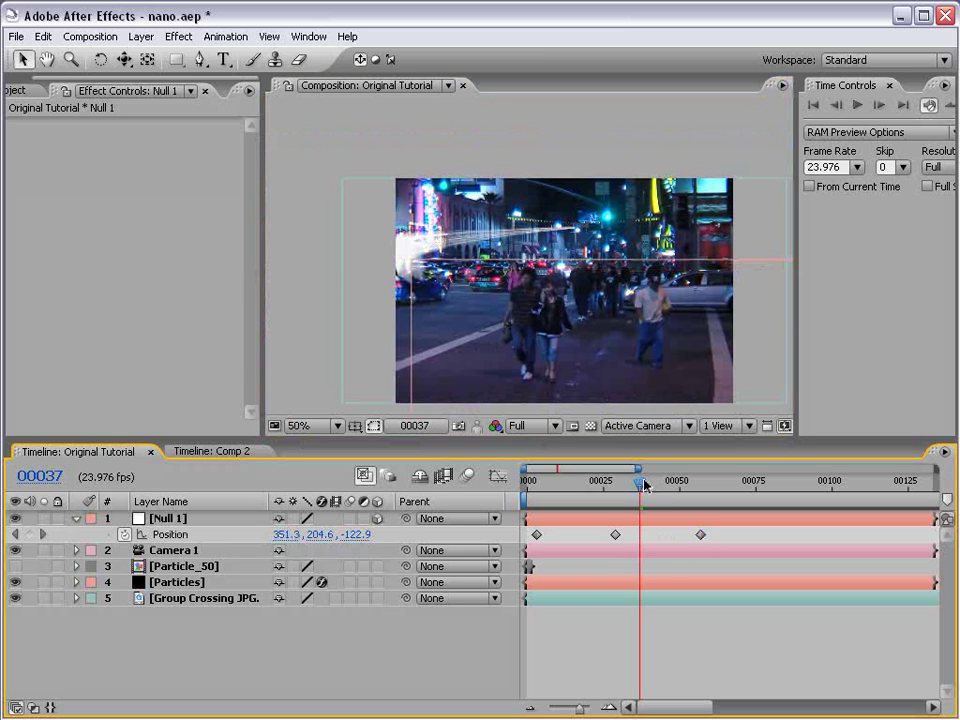
{"action": "left_click_drag", "start_coordinate": [640, 482], "coordinate": [670, 484]}
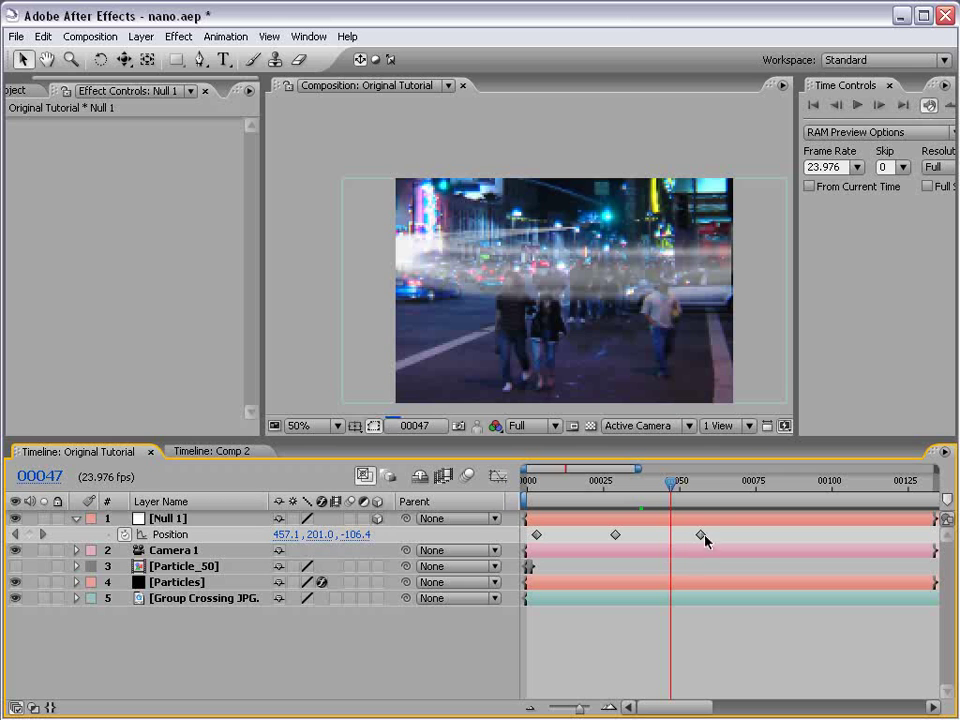
{"action": "mouse_move", "coordinate": [721, 532]}
{"action": "left_mouse_down"}
{"action": "mouse_move", "coordinate": [529, 543]}
{"action": "mouse_move", "coordinate": [737, 536]}
{"action": "left_mouse_up"}
{"action": "left_click", "coordinate": [737, 632]}
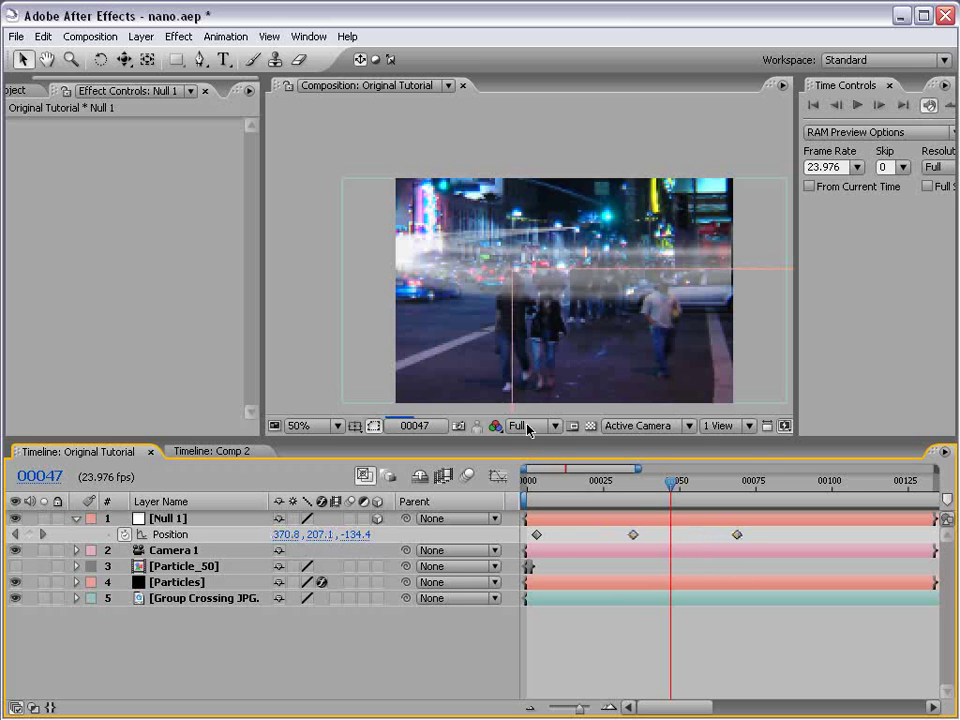
Step: Move Null 1's middle position keyframe right and down to about 337.2, 192.4, -44 and check the trail at frame 69
{"action": "left_click_drag", "start_coordinate": [668, 484], "coordinate": [634, 493]}
{"action": "left_click", "coordinate": [640, 522]}
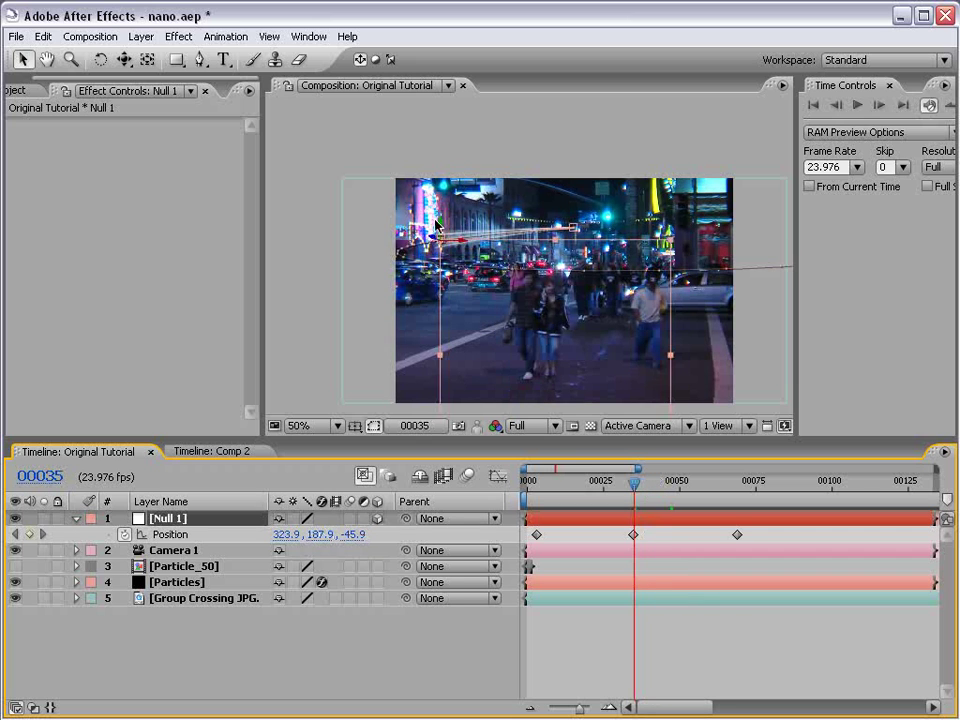
{"action": "left_click_drag", "start_coordinate": [420, 242], "coordinate": [464, 245]}
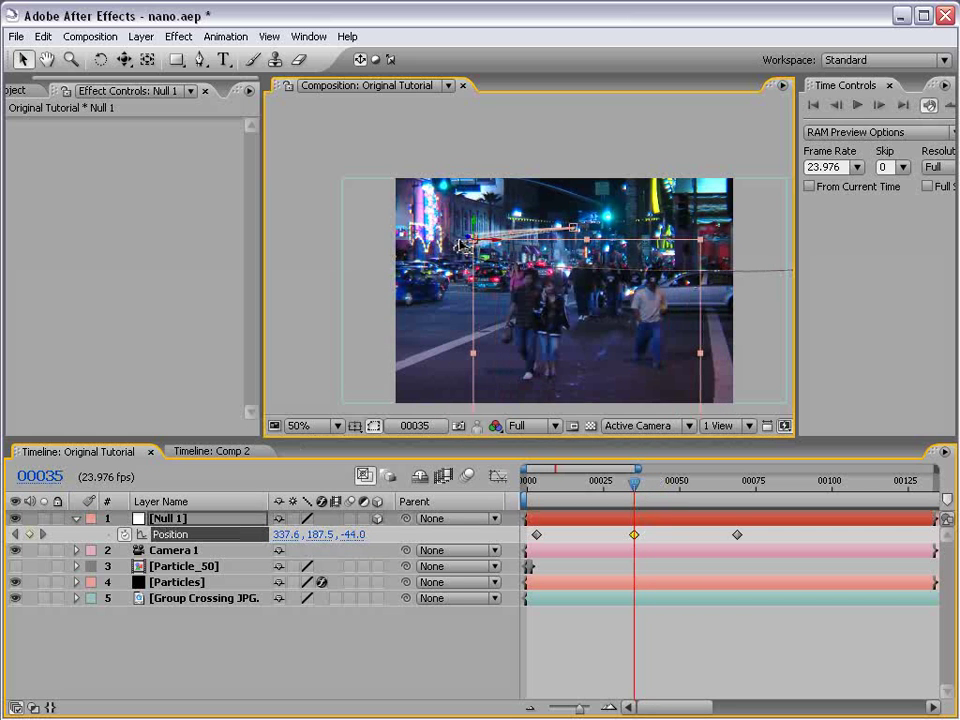
{"action": "left_click_drag", "start_coordinate": [727, 484], "coordinate": [737, 484]}
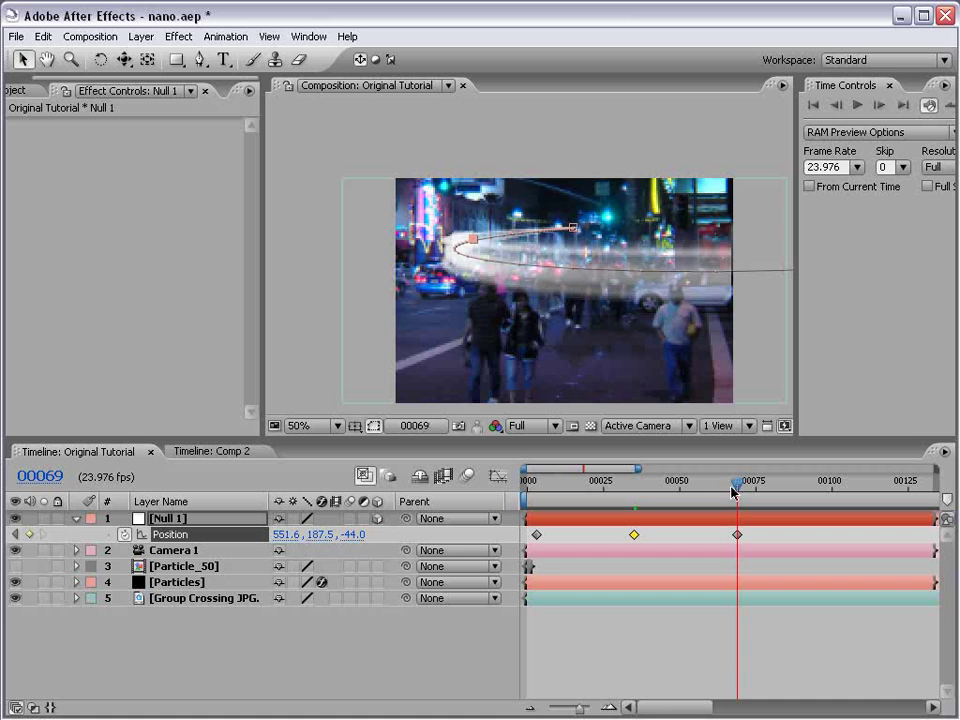
{"action": "left_click", "coordinate": [476, 245]}
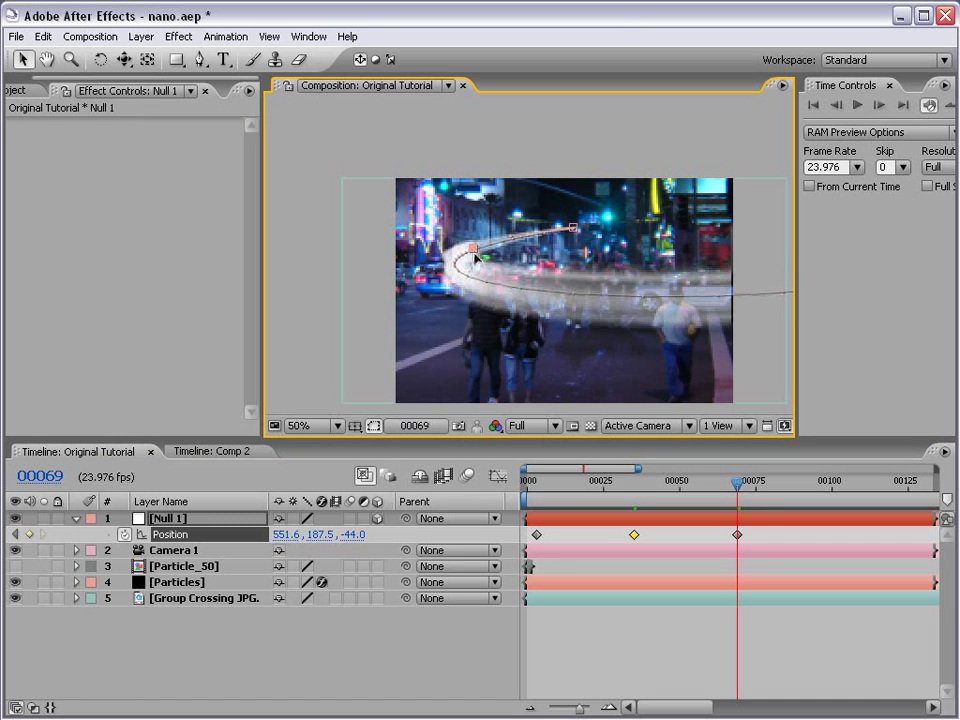
{"action": "left_click", "coordinate": [696, 600]}
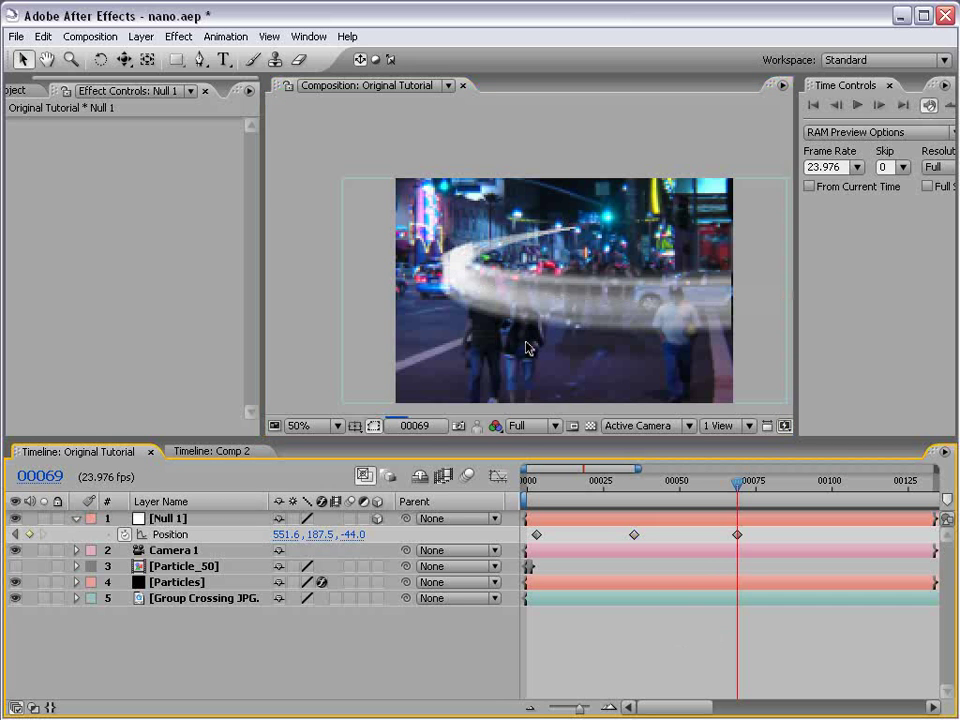
Step: At frame 3, lower Null 1's first position keyframe to 422, -36, 1200 and check the streaks up to frame 55
{"action": "key", "text": "h"}
{"action": "left_click_drag", "start_coordinate": [601, 313], "coordinate": [574, 279]}
{"action": "left_click_drag", "start_coordinate": [720, 496], "coordinate": [536, 495]}
{"action": "key", "text": "v"}
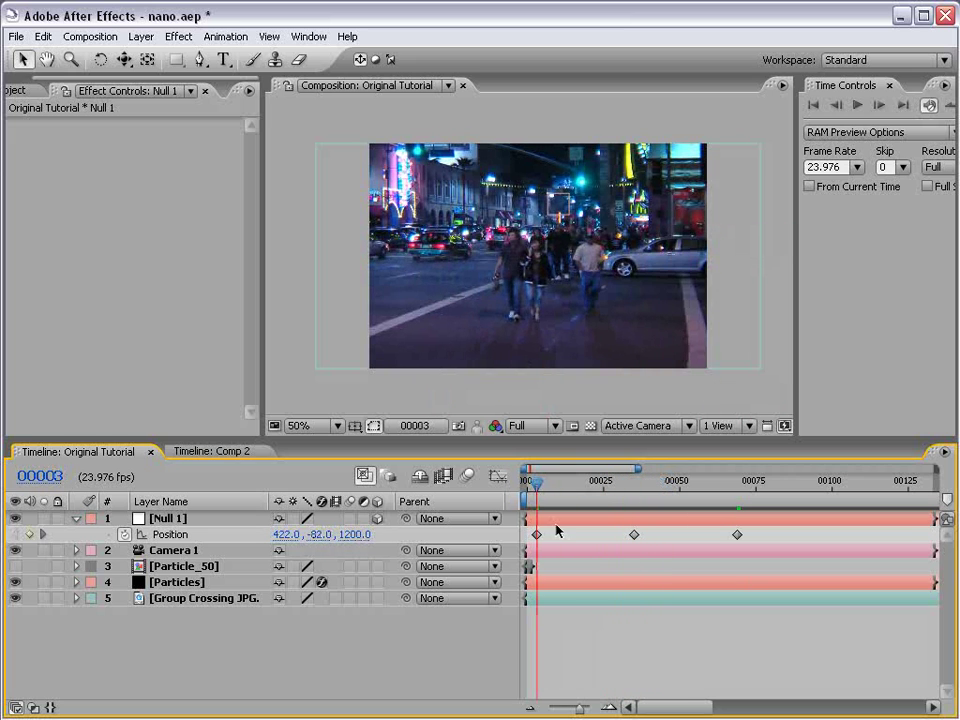
{"action": "left_click", "coordinate": [557, 519]}
{"action": "left_click_drag", "start_coordinate": [549, 180], "coordinate": [549, 192]}
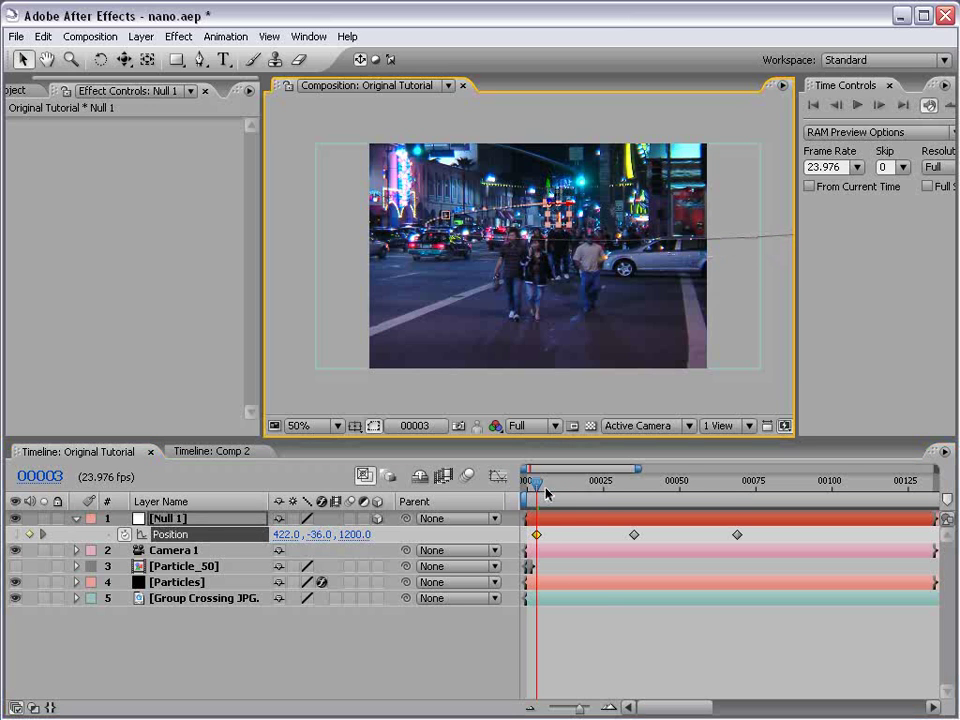
{"action": "left_click_drag", "start_coordinate": [547, 492], "coordinate": [622, 495]}
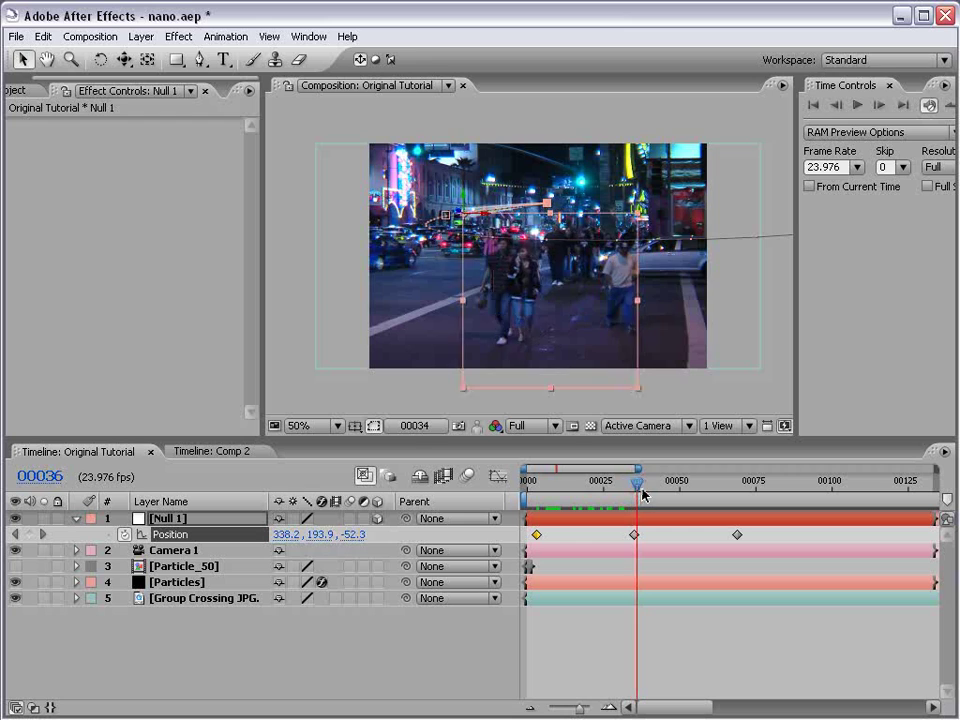
{"action": "left_click_drag", "start_coordinate": [642, 490], "coordinate": [685, 489]}
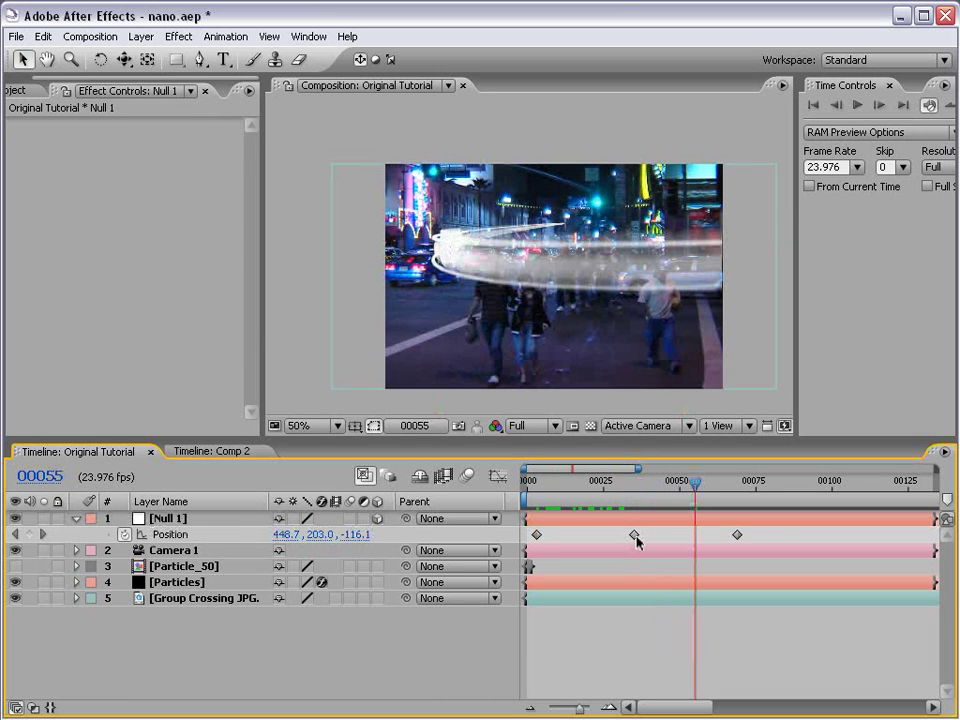
Step: Examine the speed graph of Null 1's Position keyframes
{"action": "left_click", "coordinate": [634, 535]}
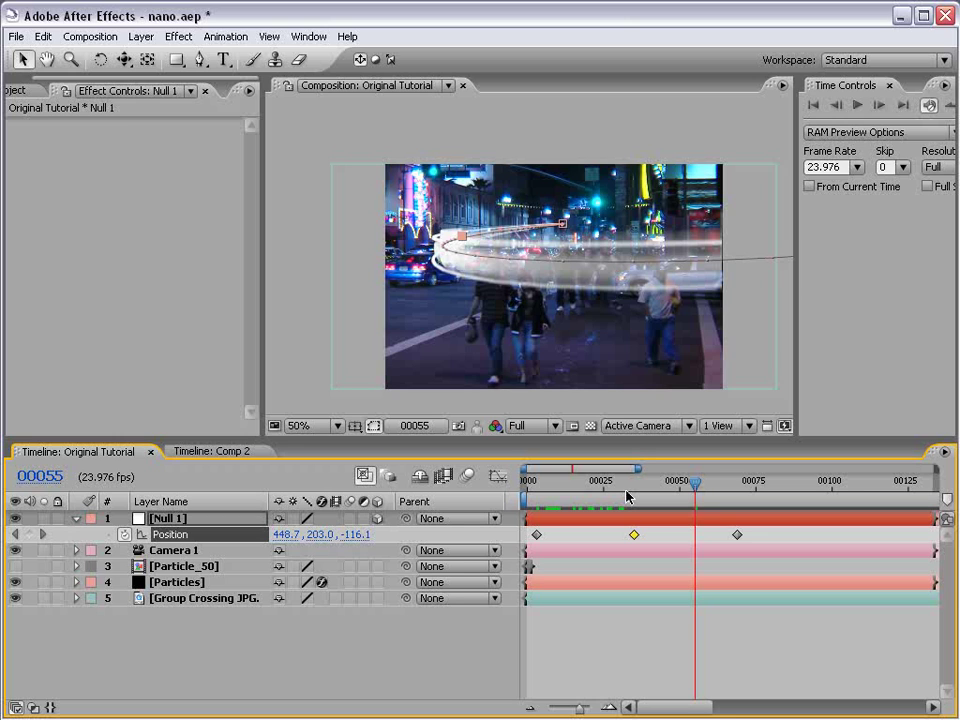
{"action": "left_click", "coordinate": [497, 476]}
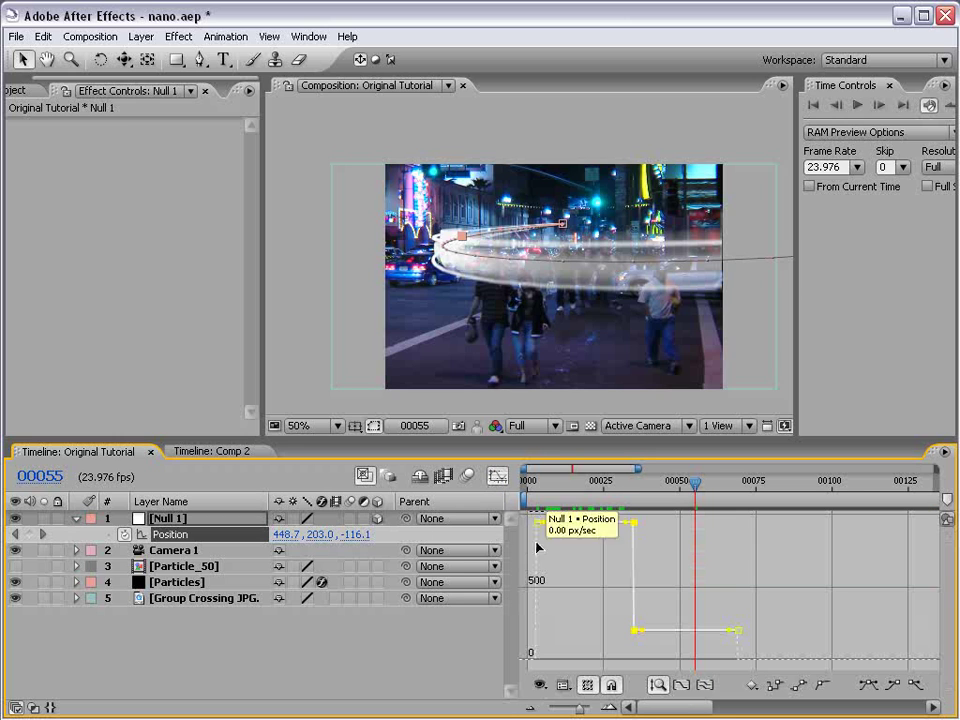
{"action": "left_click", "coordinate": [177, 538]}
{"action": "left_click", "coordinate": [497, 478]}
{"action": "left_click", "coordinate": [660, 652]}
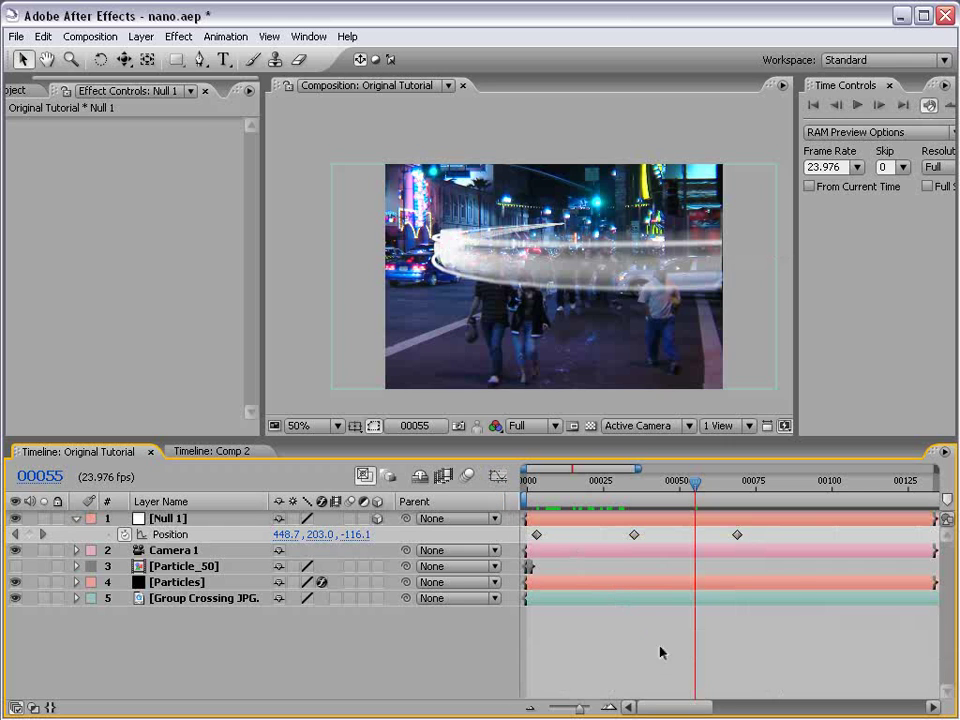
Step: Set Null 1's middle position keyframe to Rove Across Time and check the streaks around frame 64
{"action": "left_click", "coordinate": [635, 536]}
{"action": "right_click", "coordinate": [636, 537]}
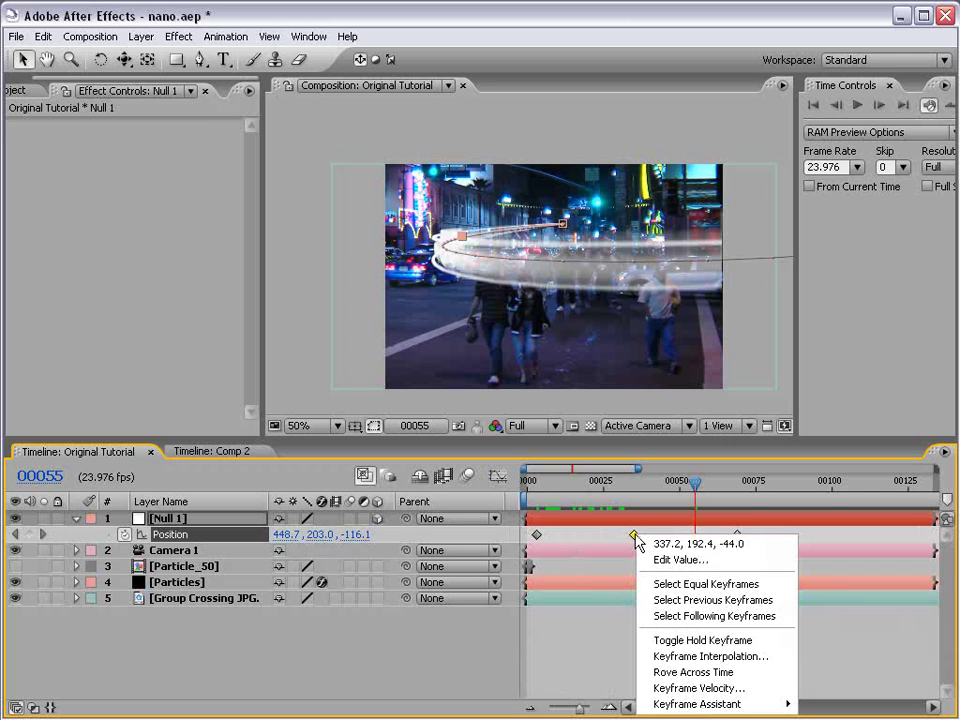
{"action": "left_click", "coordinate": [683, 672]}
{"action": "left_click", "coordinate": [636, 656]}
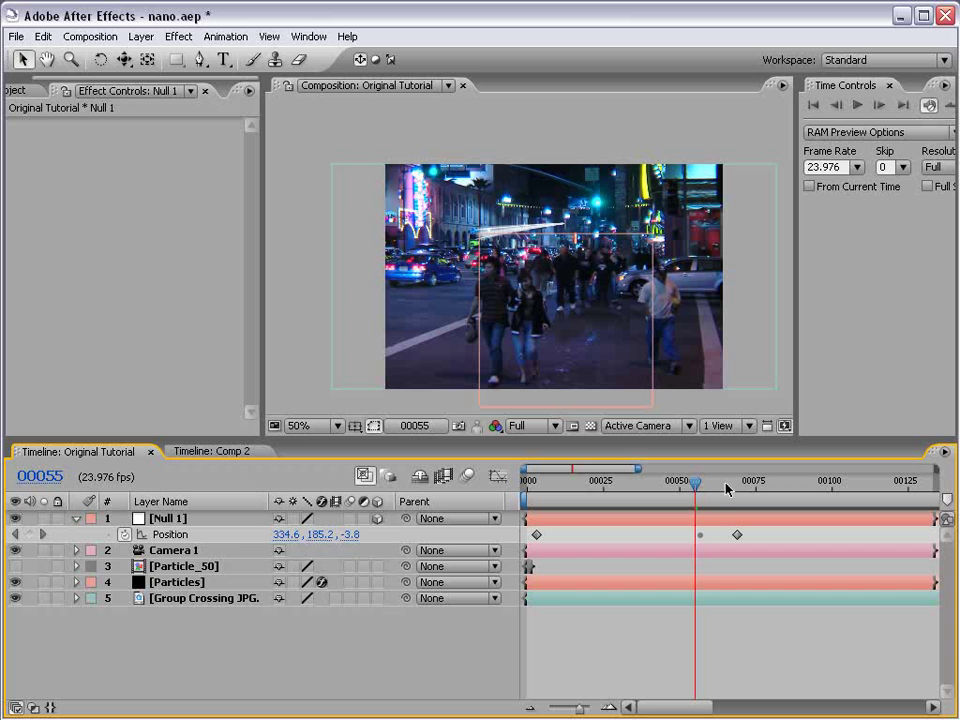
{"action": "left_click_drag", "start_coordinate": [698, 486], "coordinate": [724, 486]}
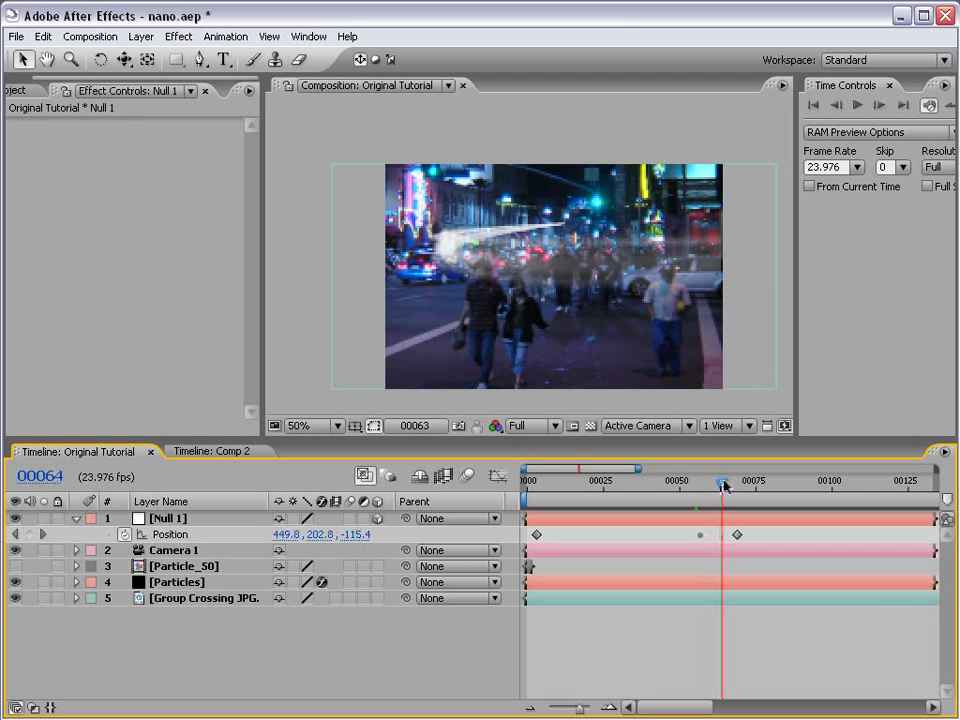
Step: Turn off Rove Across Time for Null 1's middle Position keyframe
{"action": "left_click", "coordinate": [700, 535]}
{"action": "right_click", "coordinate": [701, 536]}
{"action": "left_click", "coordinate": [741, 677]}
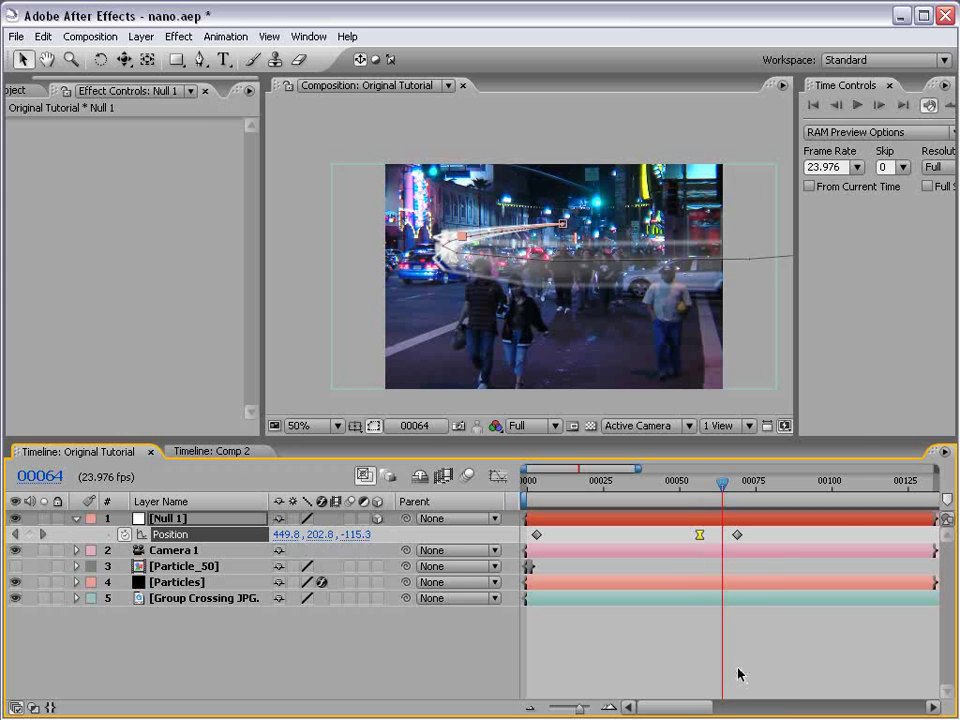
Step: Stretch Null 1's three Position keyframes in time so the last lands near frame 131, and check the streaks
{"action": "left_click_drag", "start_coordinate": [745, 549], "coordinate": [533, 543]}
{"action": "left_click_drag", "start_coordinate": [737, 538], "coordinate": [926, 544]}
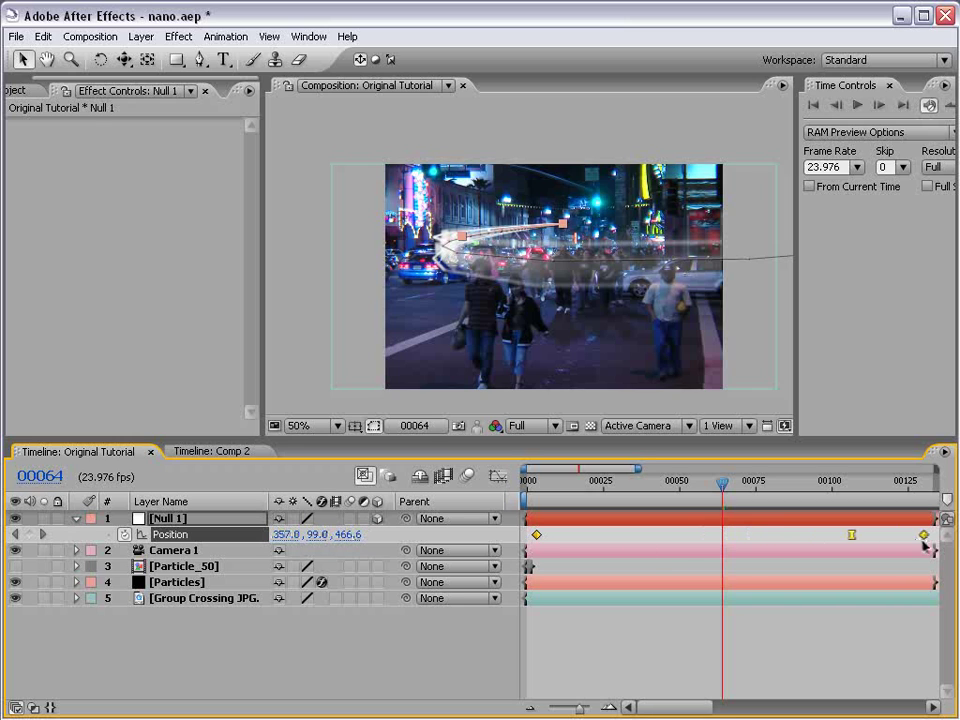
{"action": "left_click", "coordinate": [724, 590]}
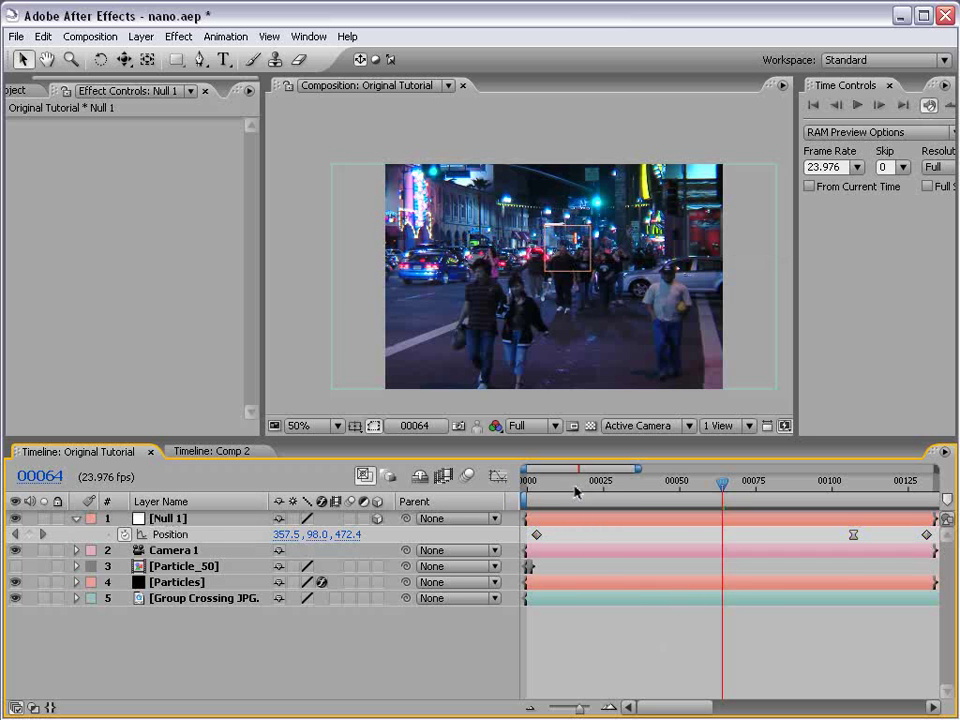
{"action": "left_click_drag", "start_coordinate": [576, 490], "coordinate": [912, 501]}
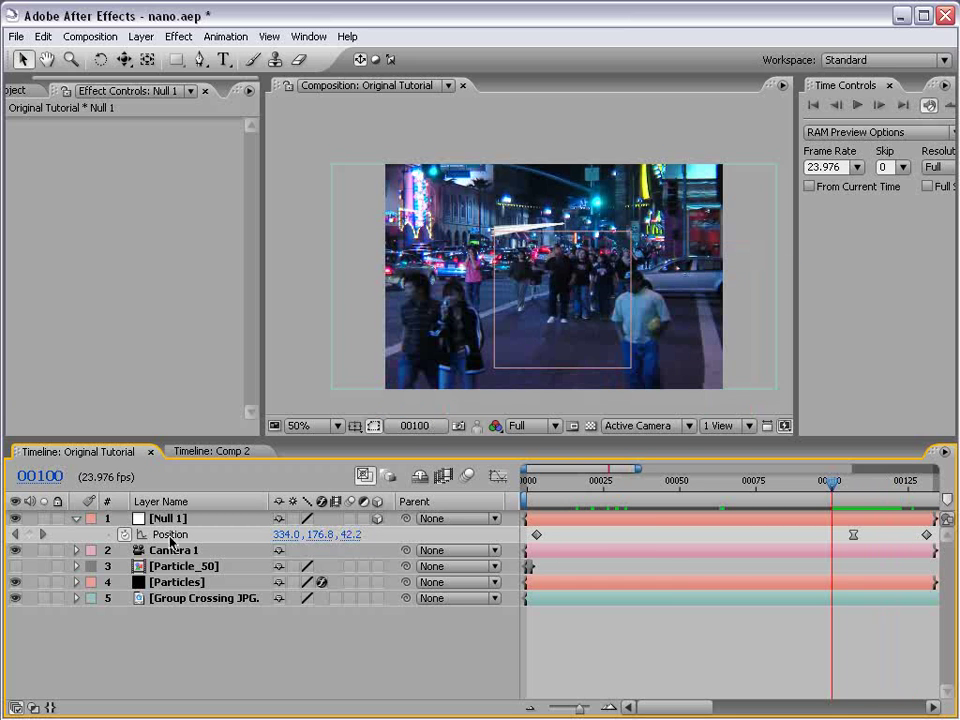
Step: Enable Colorama, Hue/Saturation and Glow on the Particles layer and check the coloured streaks at frame 119
{"action": "left_click", "coordinate": [200, 582]}
{"action": "left_click", "coordinate": [13, 124]}
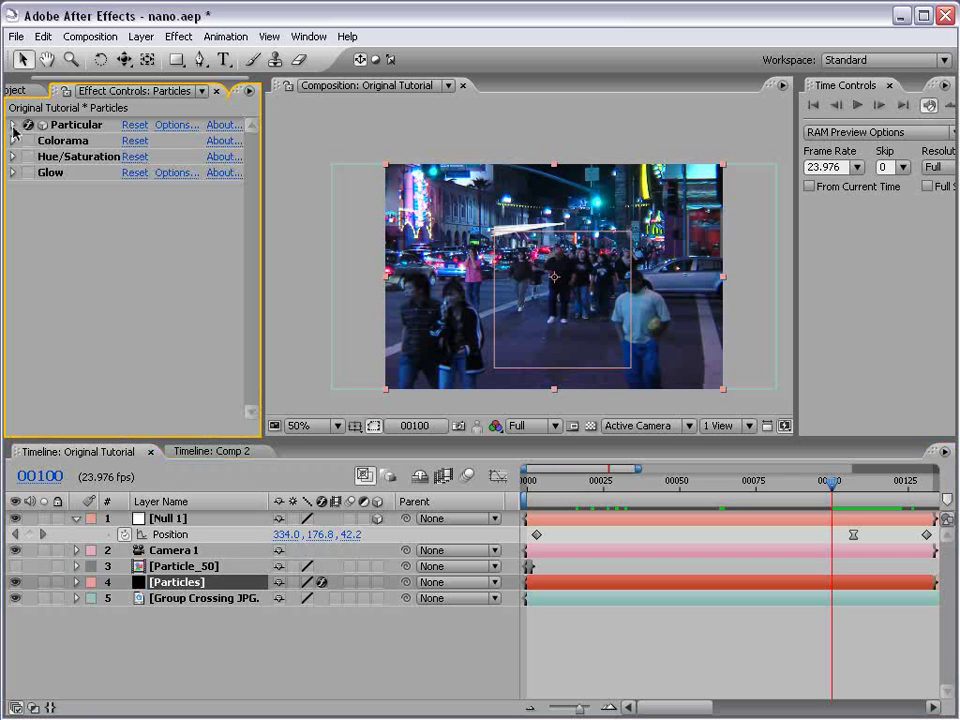
{"action": "left_click", "coordinate": [28, 156]}
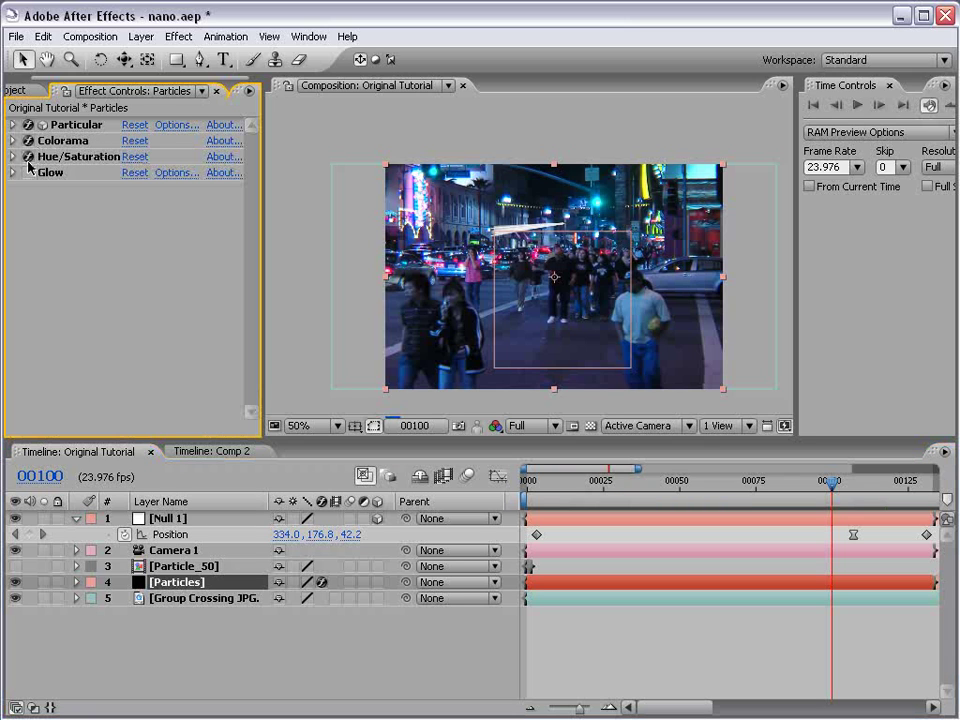
{"action": "left_click", "coordinate": [28, 172]}
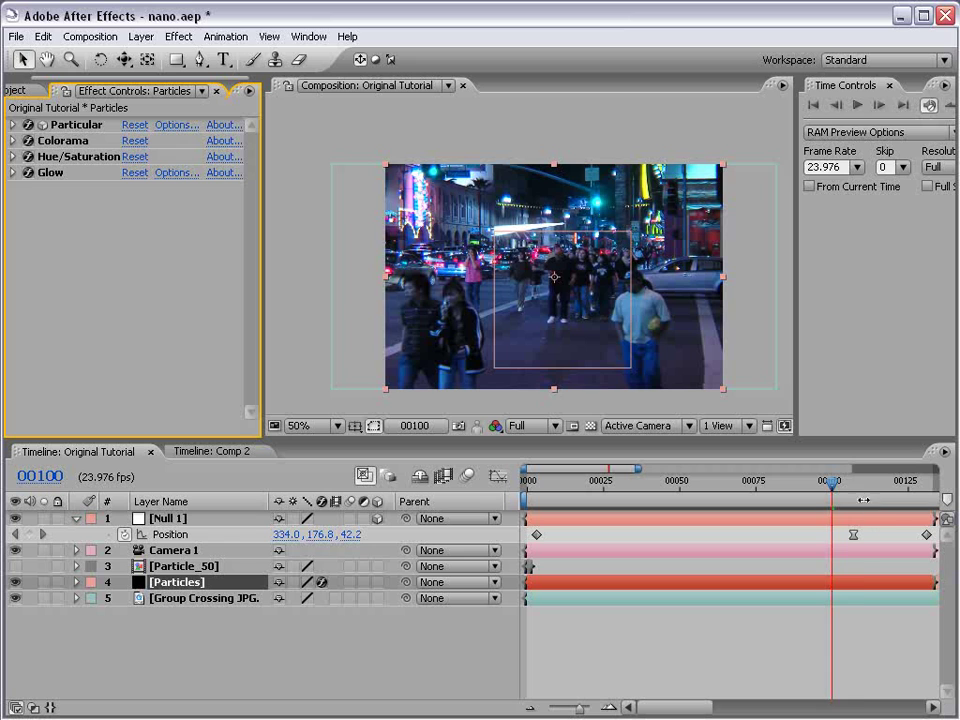
{"action": "left_click_drag", "start_coordinate": [861, 486], "coordinate": [895, 487]}
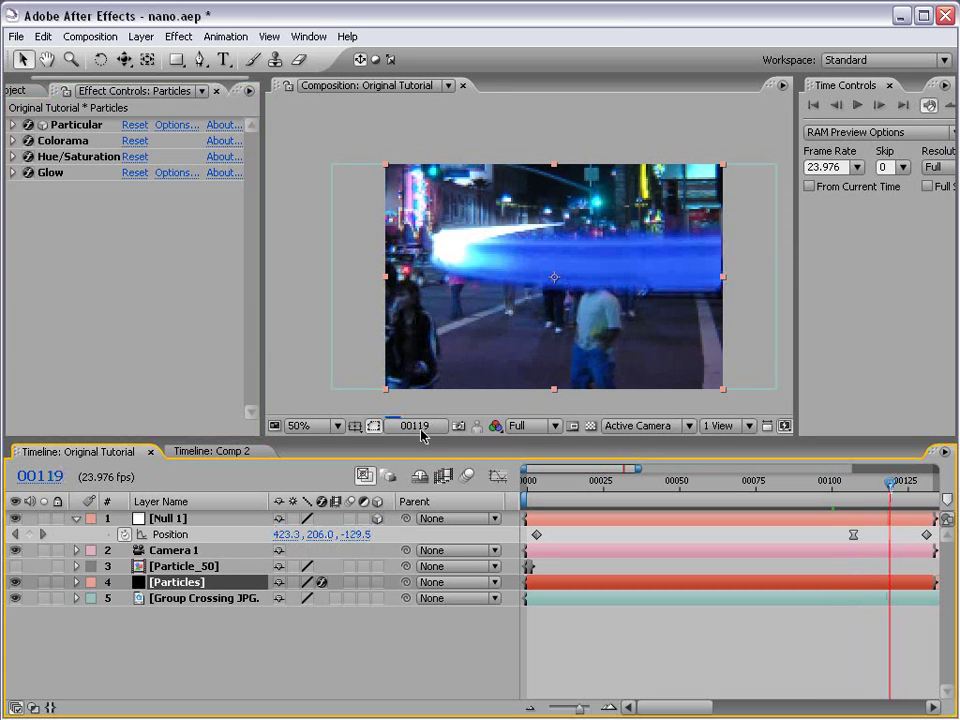
Step: Set the Particles layer's Colorize Saturation to 43 and its blending mode to Screen
{"action": "left_click", "coordinate": [13, 156]}
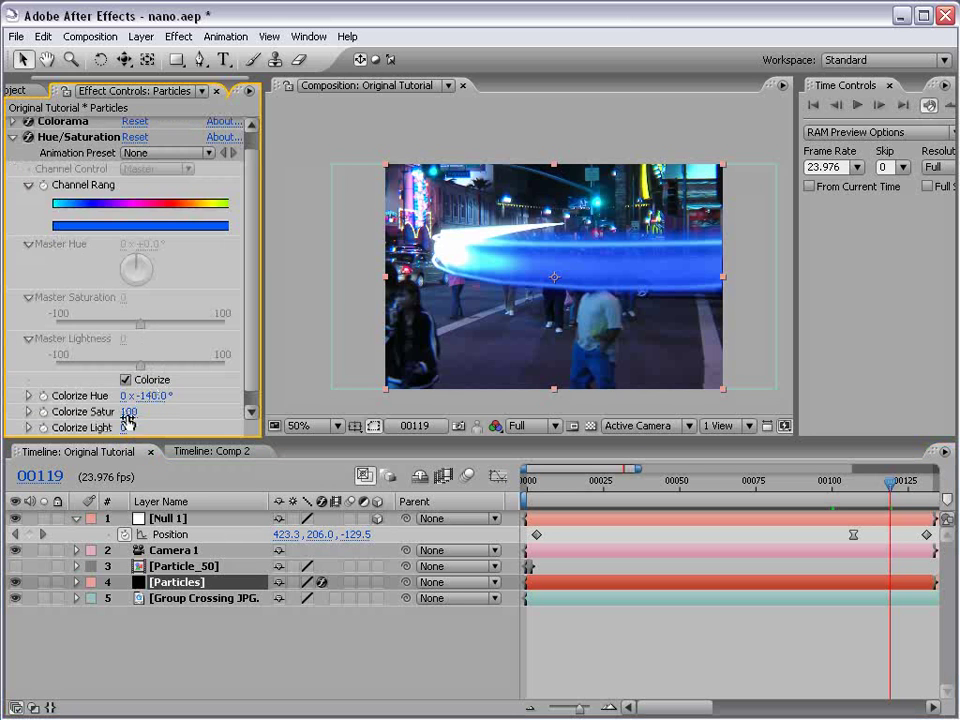
{"action": "left_click_drag", "start_coordinate": [128, 411], "coordinate": [76, 412]}
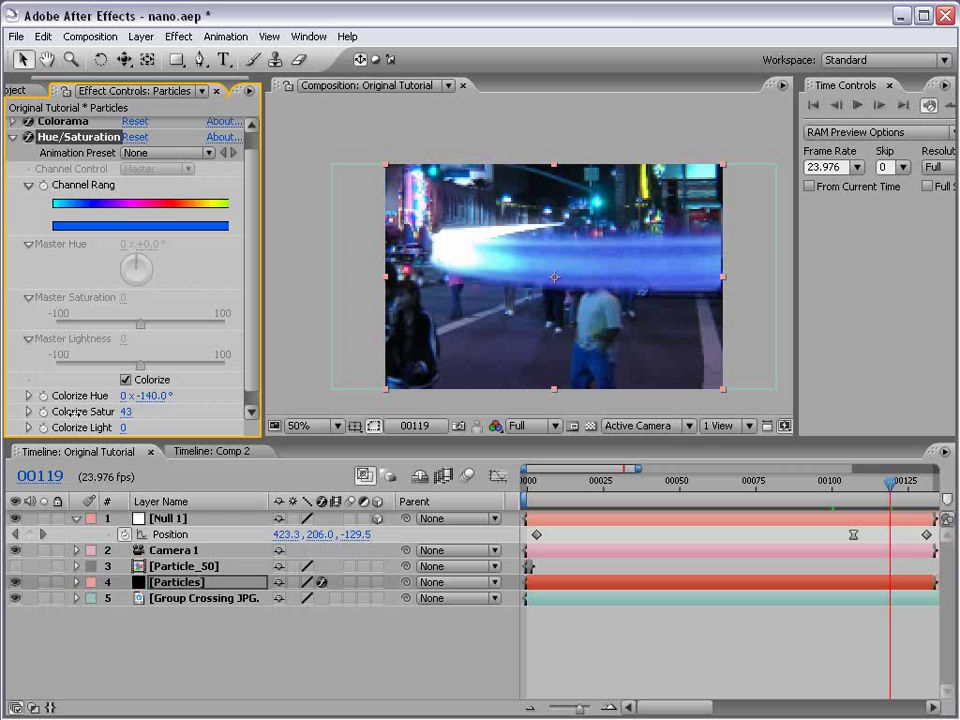
{"action": "left_click", "coordinate": [237, 581]}
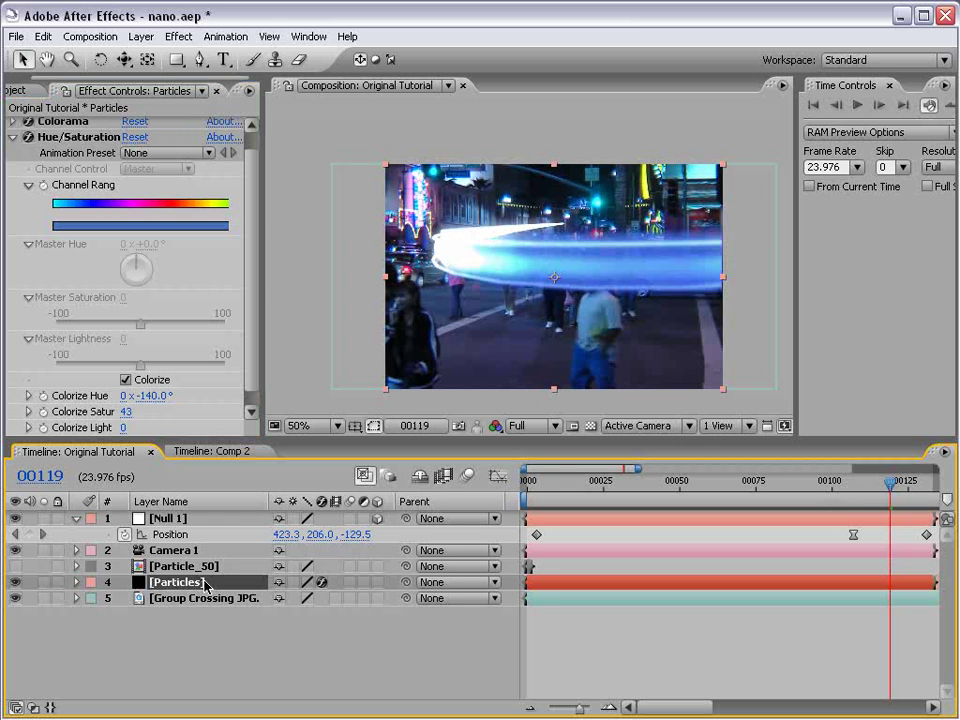
{"action": "key", "text": "F4"}
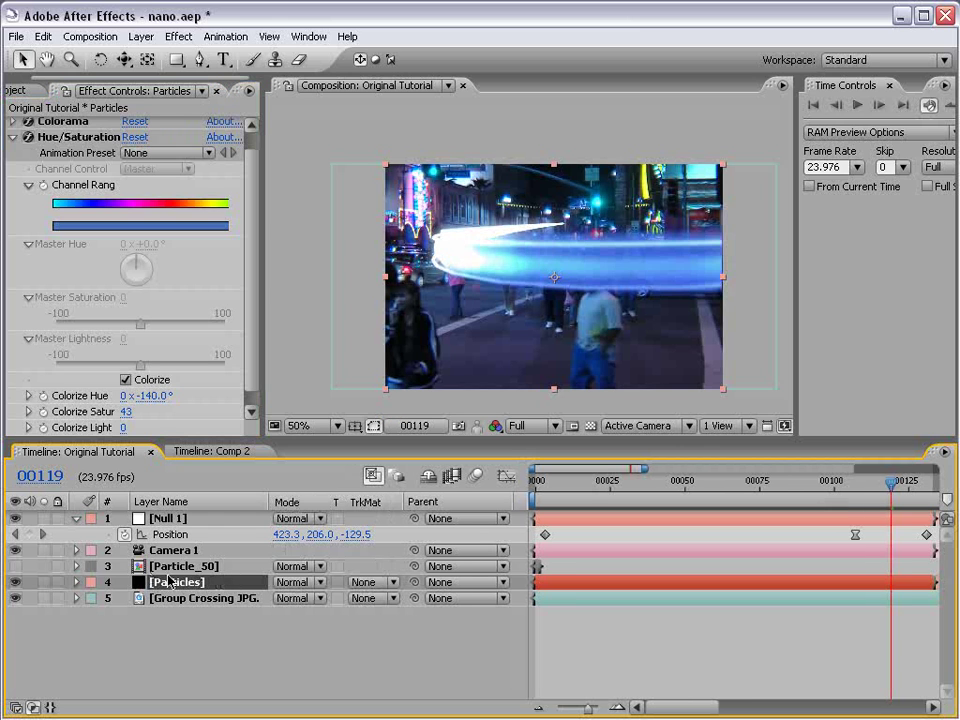
{"action": "left_click", "coordinate": [310, 587]}
{"action": "left_click", "coordinate": [321, 708]}
{"action": "left_click", "coordinate": [308, 585]}
{"action": "left_click", "coordinate": [306, 583]}
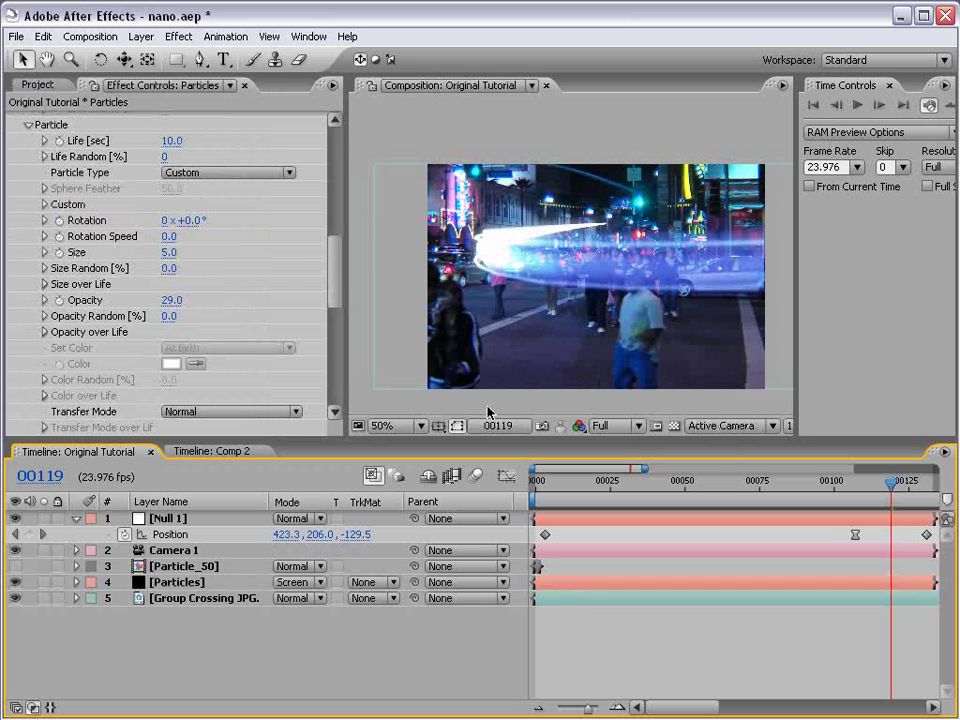
Step: Disable Colorama, Hue/Saturation and Glow on the Particles layer
{"action": "left_click_drag", "start_coordinate": [336, 251], "coordinate": [336, 302]}
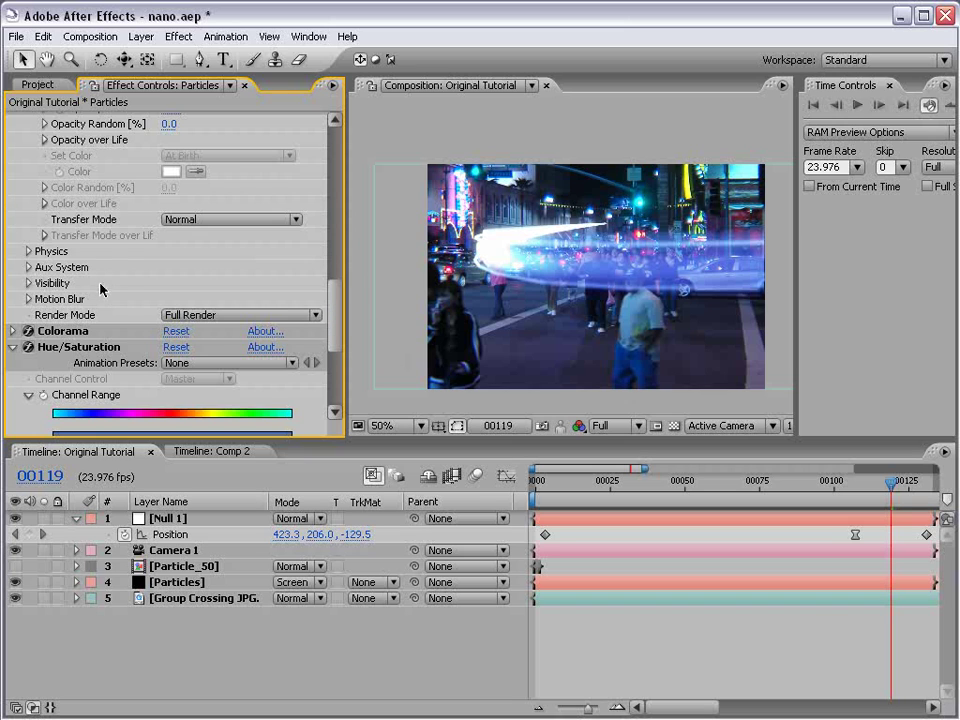
{"action": "left_click", "coordinate": [12, 347]}
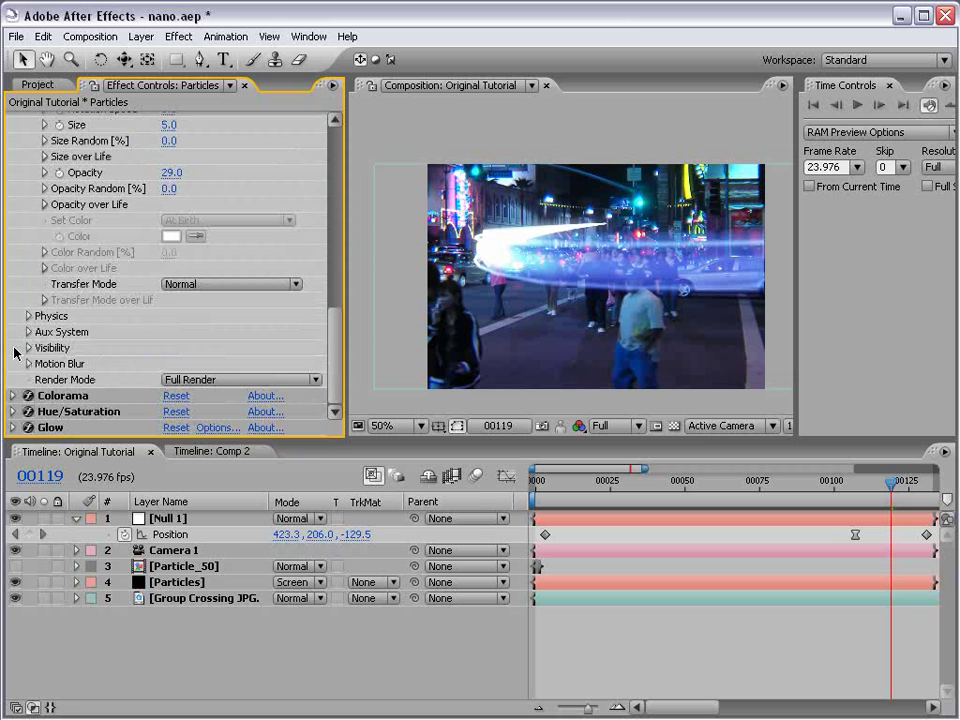
{"action": "left_click", "coordinate": [28, 396]}
{"action": "left_click", "coordinate": [28, 411]}
{"action": "left_click", "coordinate": [28, 427]}
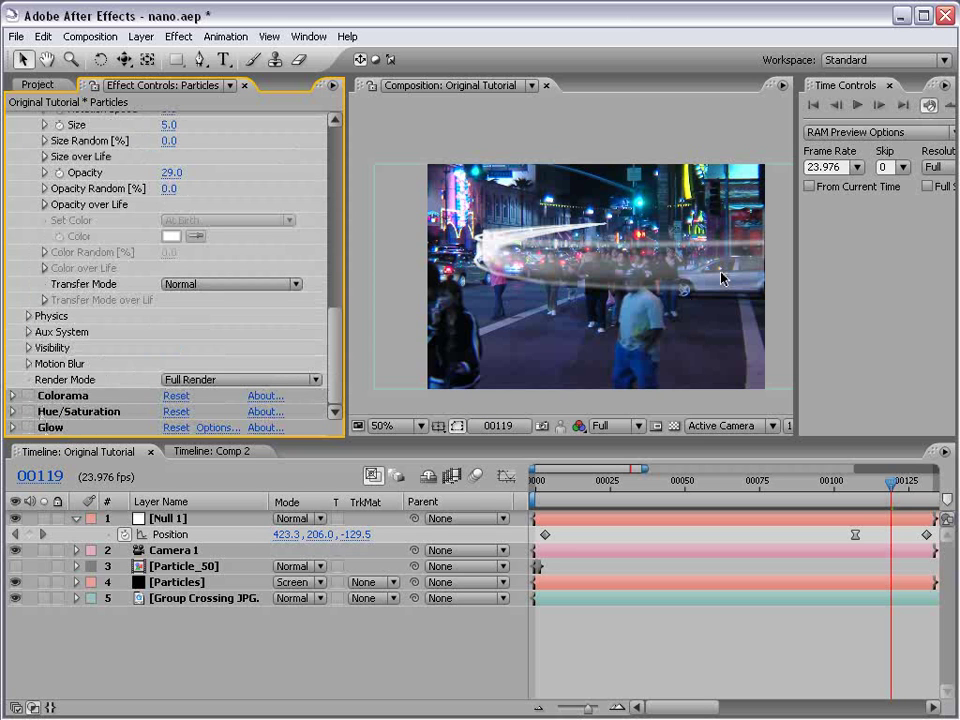
Step: In Particular's Air physics, set the Turbulence Field's Affect Size to 19 and inspect the streaks up close
{"action": "scroll", "coordinate": [118, 344], "scroll_direction": "up", "scroll_amount": 1}
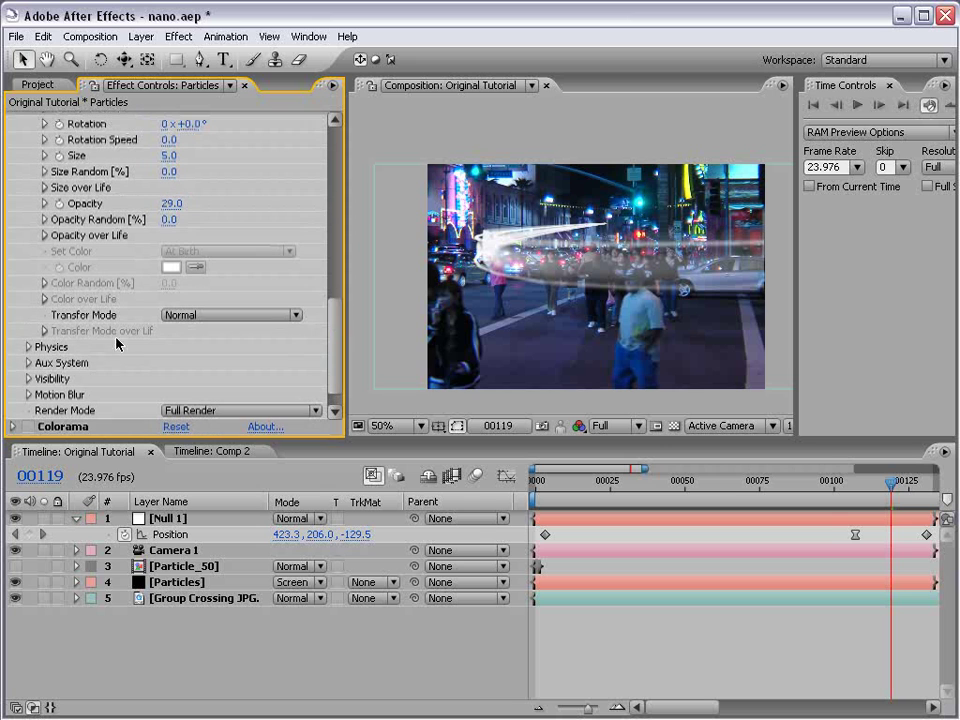
{"action": "left_click", "coordinate": [28, 347]}
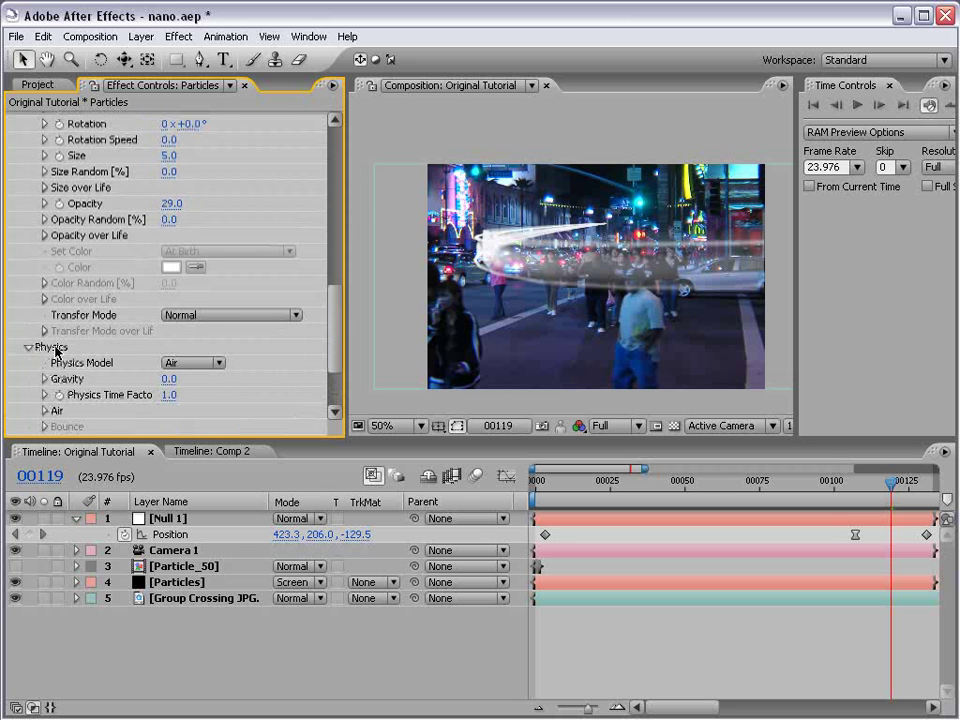
{"action": "mouse_move", "coordinate": [335, 325]}
{"action": "left_mouse_down"}
{"action": "mouse_move", "coordinate": [335, 170]}
{"action": "mouse_move", "coordinate": [328, 336]}
{"action": "left_mouse_up"}
{"action": "left_click", "coordinate": [44, 364]}
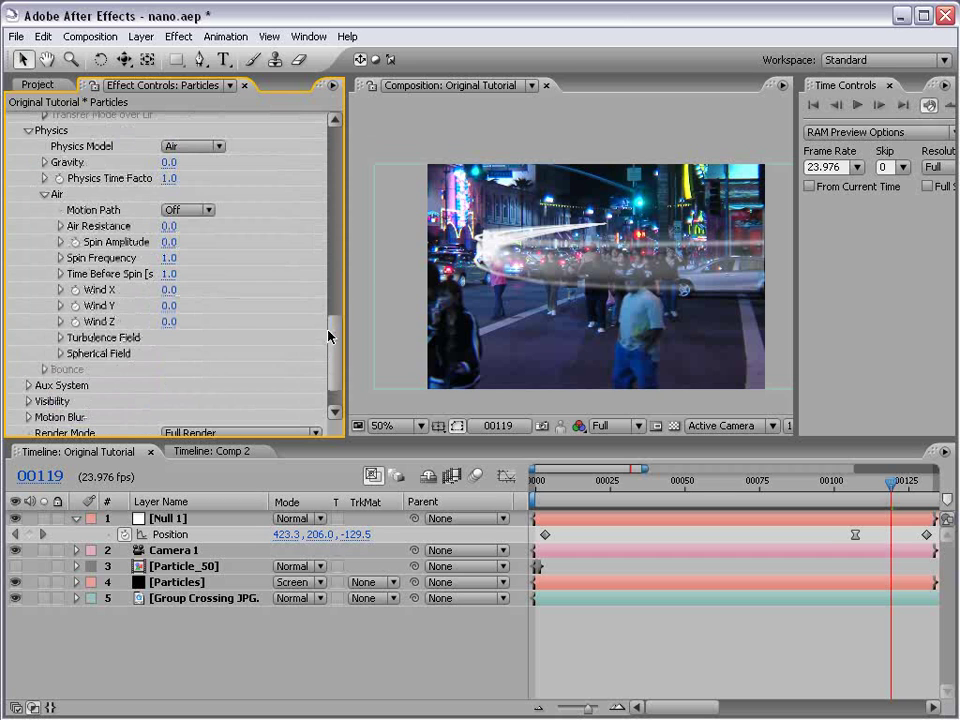
{"action": "left_click", "coordinate": [60, 338]}
{"action": "left_click_drag", "start_coordinate": [346, 328], "coordinate": [373, 342]}
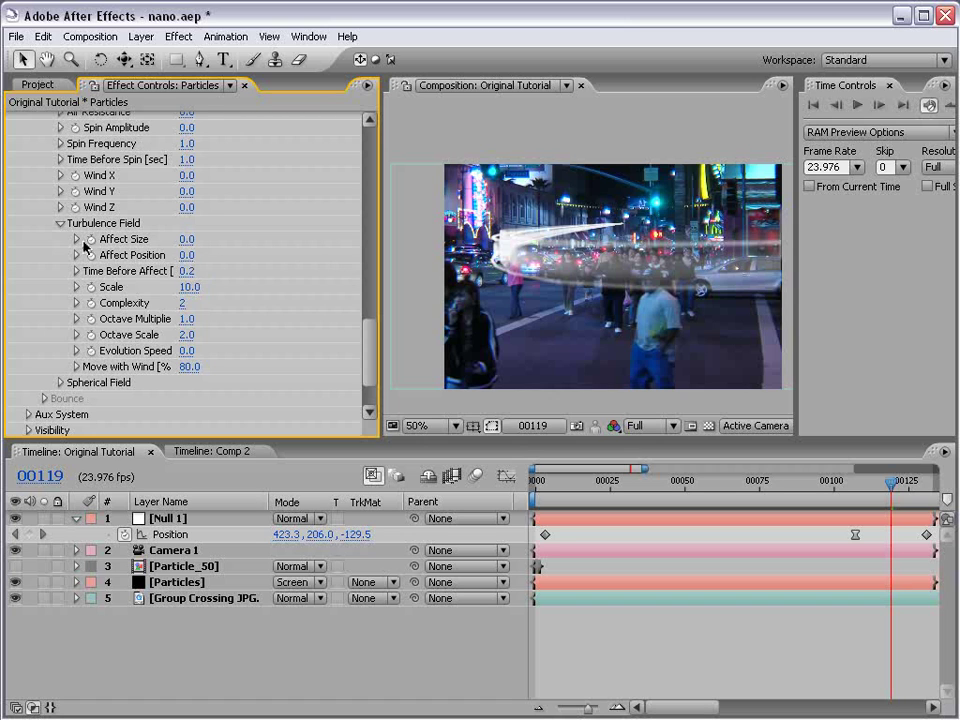
{"action": "left_click_drag", "start_coordinate": [187, 240], "coordinate": [203, 241]}
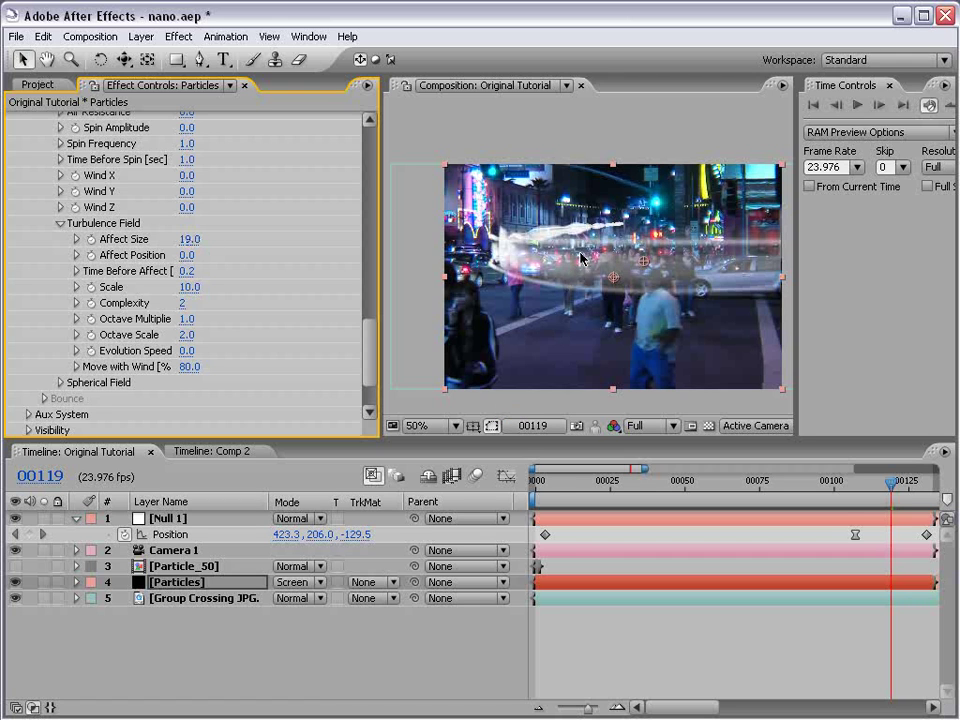
{"action": "scroll", "coordinate": [574, 282], "scroll_direction": "up", "scroll_amount": 1}
{"action": "key", "text": "space"}
{"action": "left_click_drag", "start_coordinate": [554, 236], "coordinate": [574, 266]}
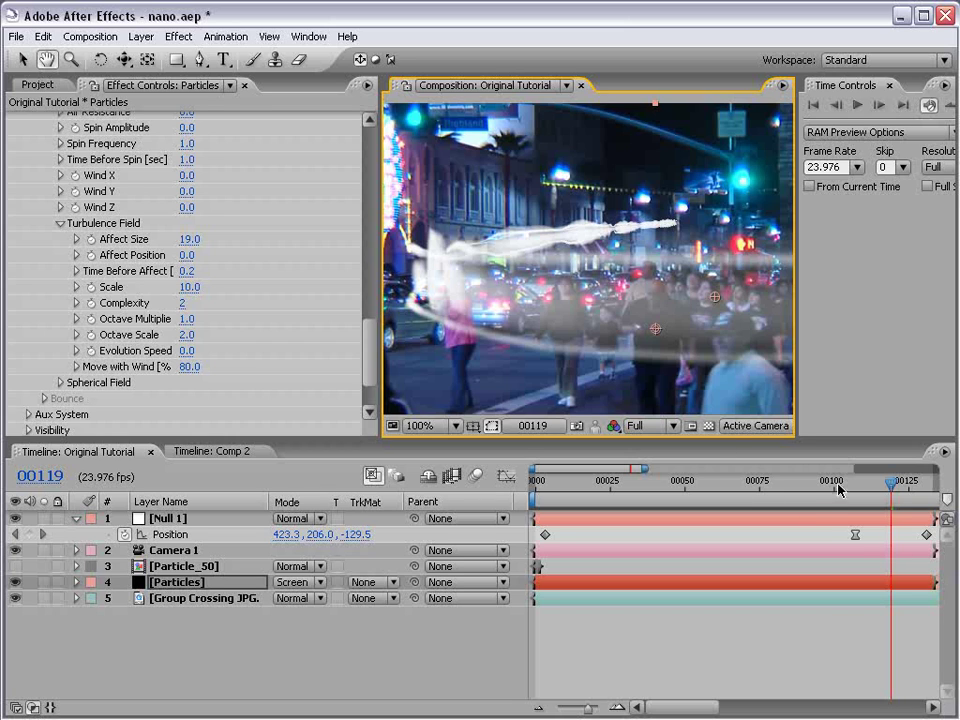
Step: Set the Turbulence Field's Affect Size to 10 and check the streaks in an enlarged composition view
{"action": "left_click", "coordinate": [189, 239]}
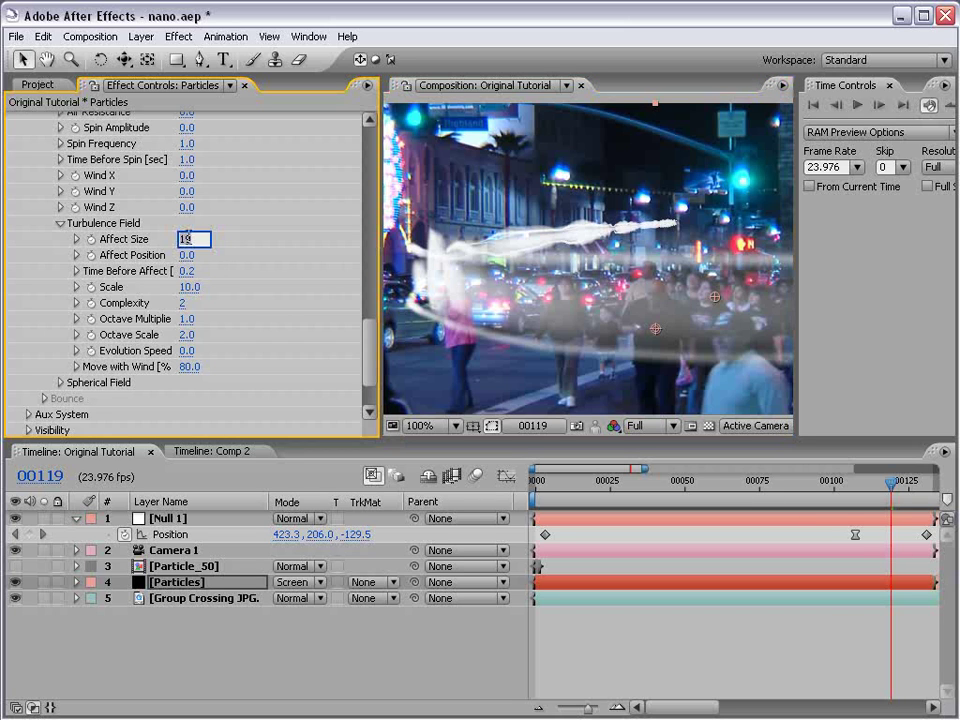
{"action": "type", "text": "10"}
{"action": "key", "text": "Return"}
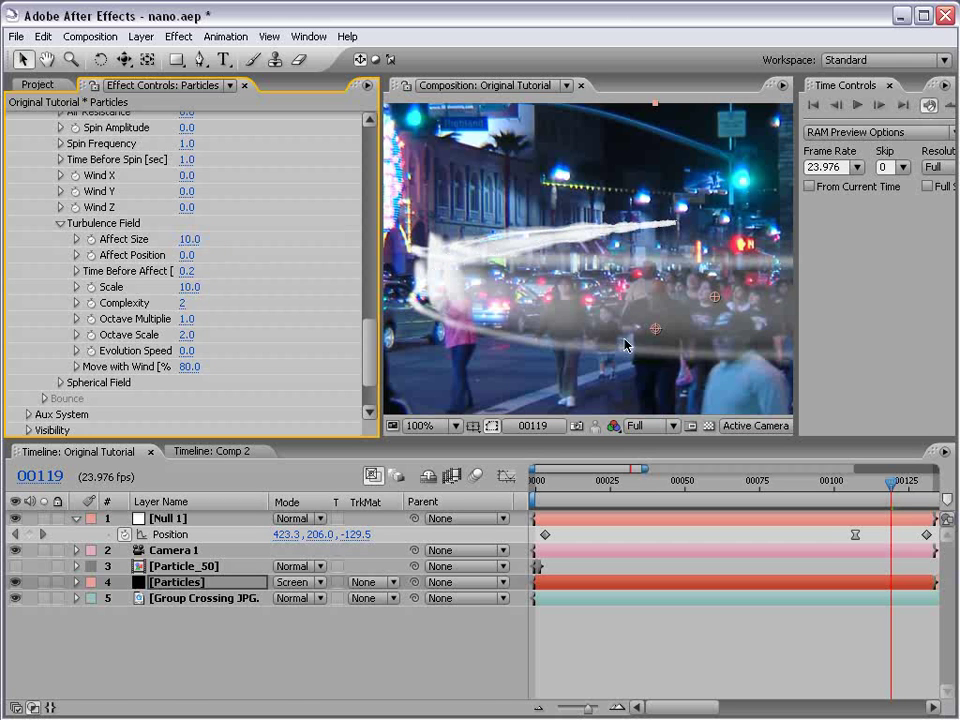
{"action": "key", "text": "grave"}
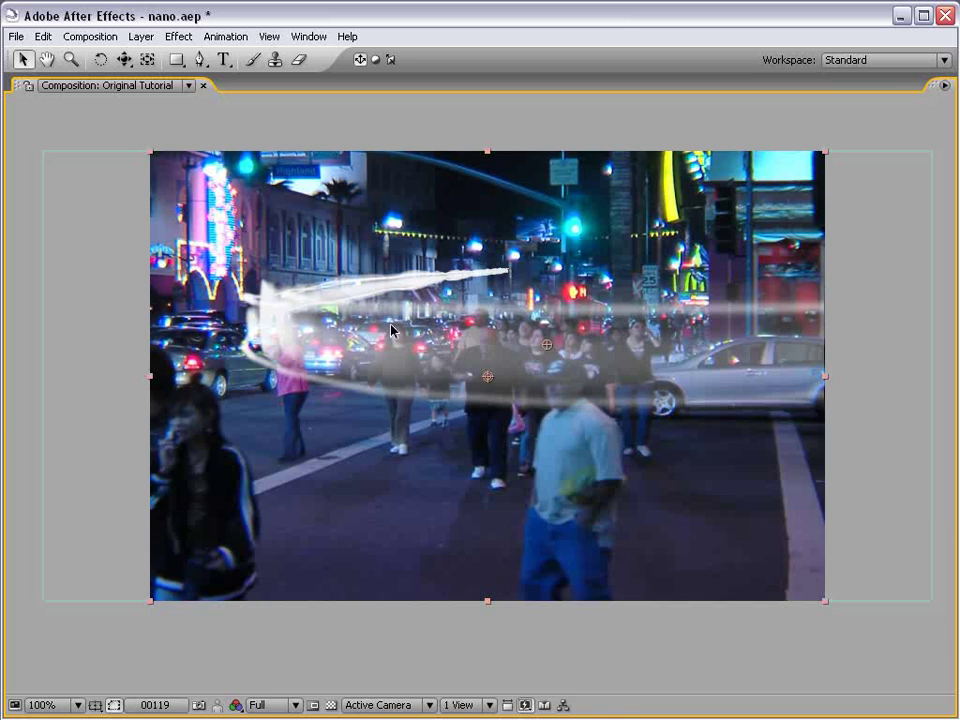
{"action": "key", "text": "grave"}
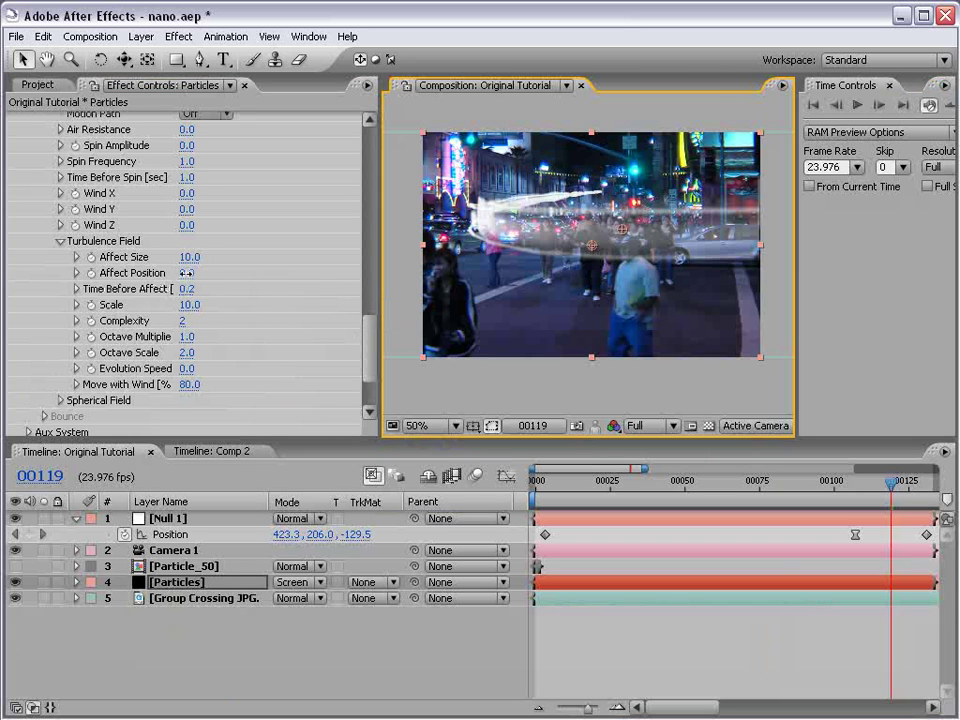
Step: Set the Turbulence Field's Affect Position to 18 and check the wavy streaks in an enlarged composition view
{"action": "left_click_drag", "start_coordinate": [187, 272], "coordinate": [191, 272]}
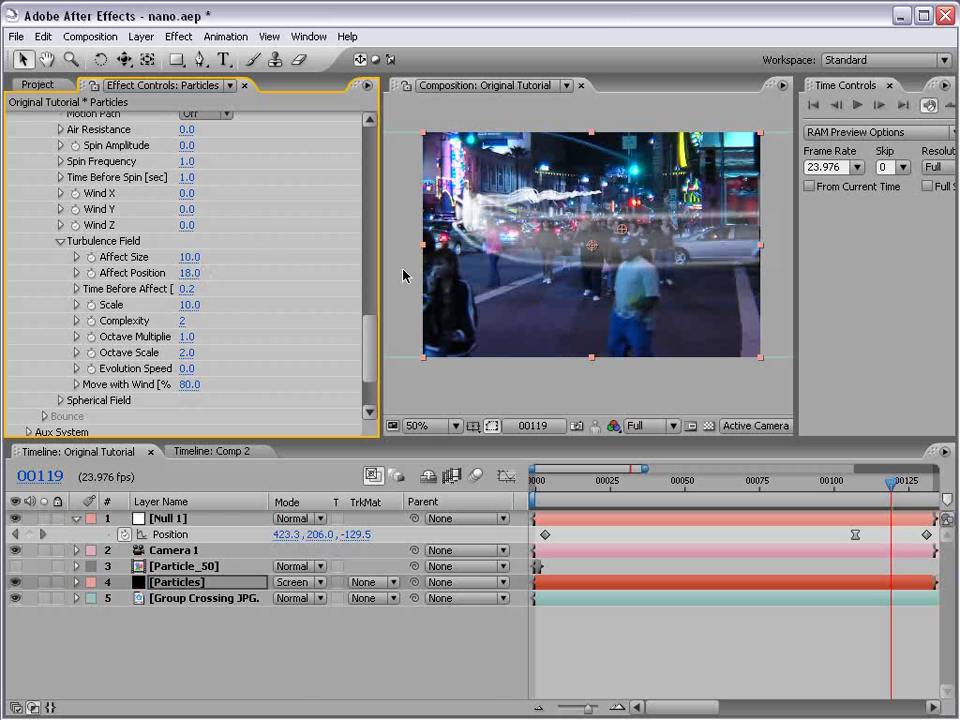
{"action": "key", "text": "grave"}
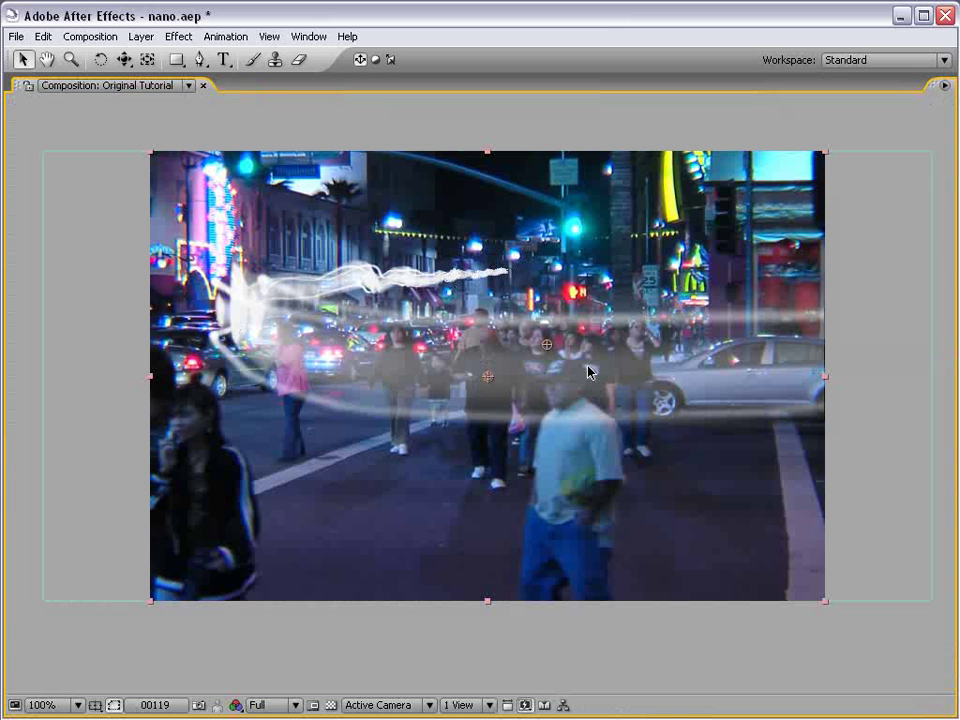
{"action": "key", "text": "grave"}
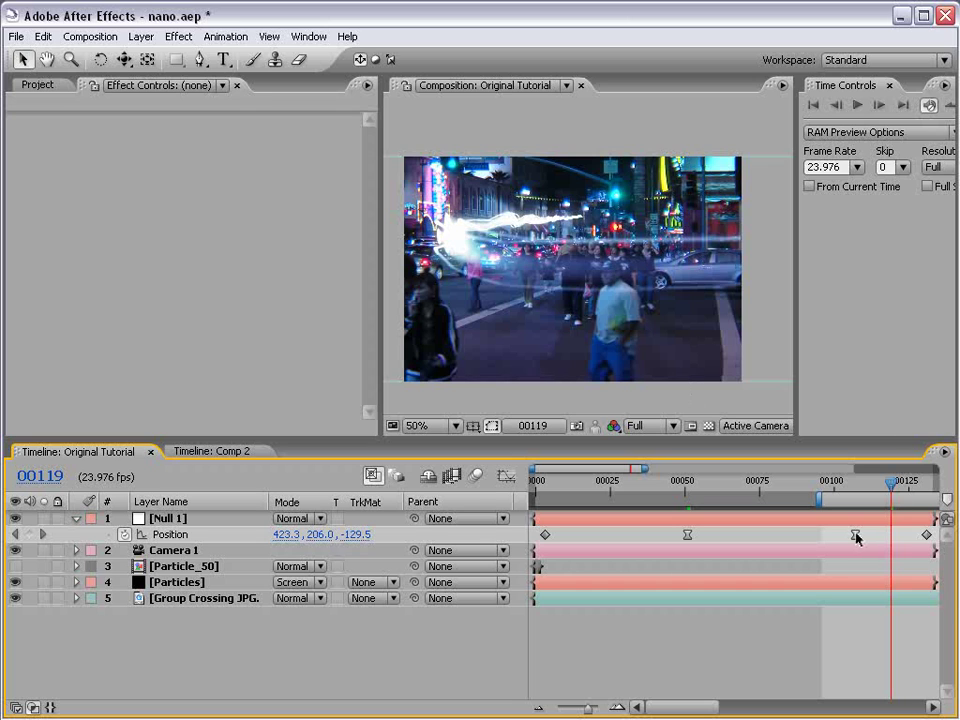
Step: Move Null 1's third Position keyframe to about frame 95, start the work area near frame 67, and check the streaks
{"action": "mouse_move", "coordinate": [857, 538]}
{"action": "left_mouse_down"}
{"action": "mouse_move", "coordinate": [827, 538]}
{"action": "mouse_move", "coordinate": [736, 500]}
{"action": "left_mouse_up"}
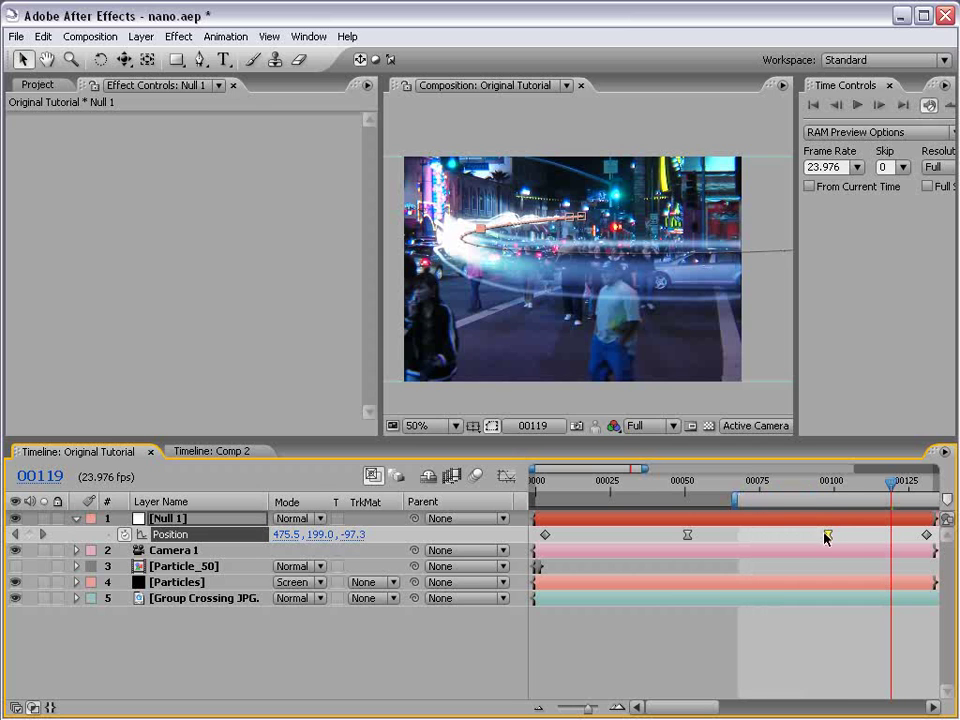
{"action": "left_click_drag", "start_coordinate": [828, 538], "coordinate": [818, 538]}
{"action": "left_click", "coordinate": [807, 641]}
{"action": "key", "text": "grave"}
{"action": "key", "text": "period"}
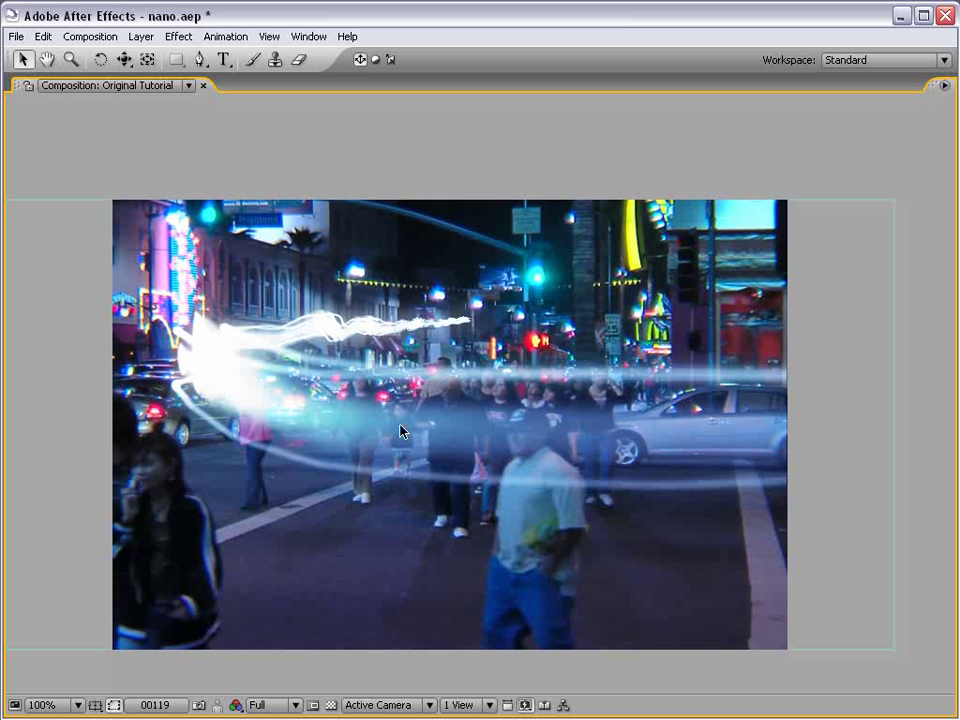
{"action": "key", "text": "grave"}
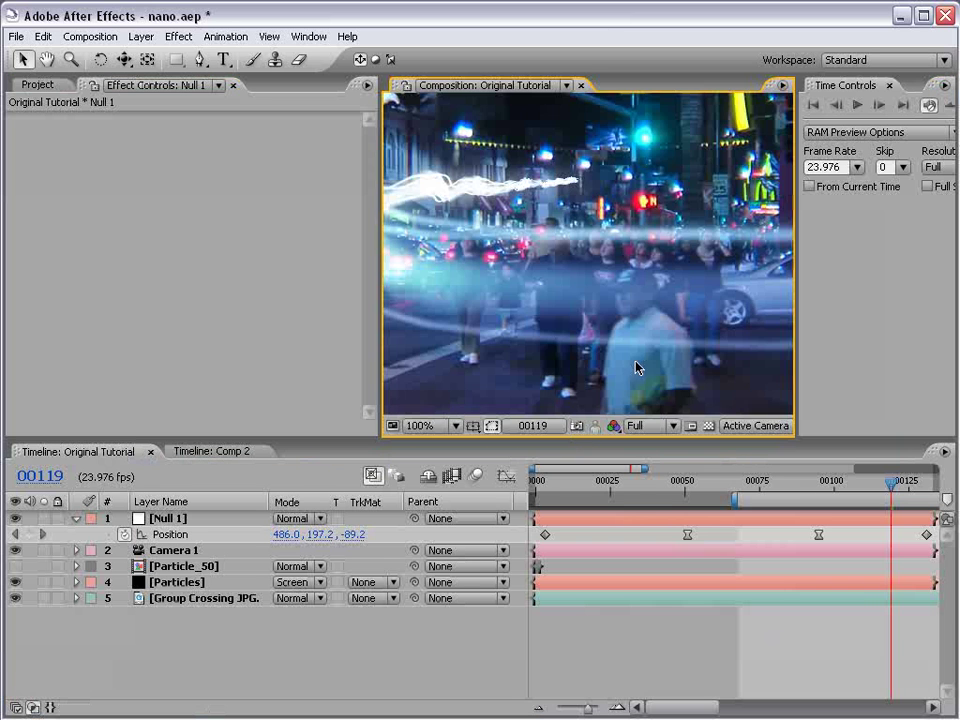
{"action": "key", "text": "comma"}
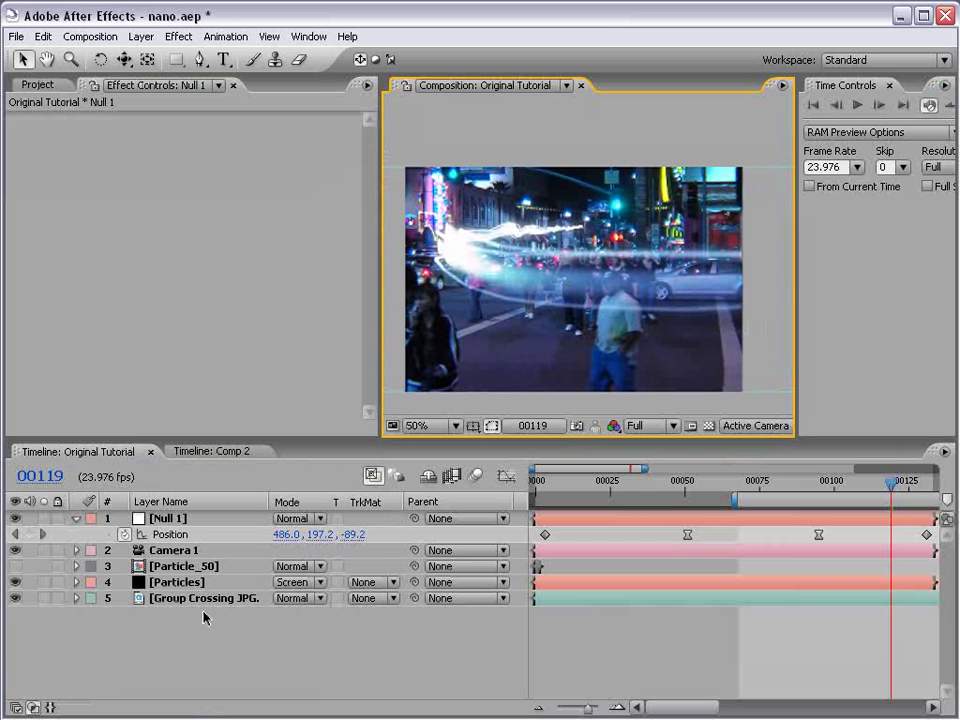
Step: Apply a Levels effect to the Group Crossing footage layer
{"action": "left_click", "coordinate": [200, 598]}
{"action": "left_click", "coordinate": [180, 37]}
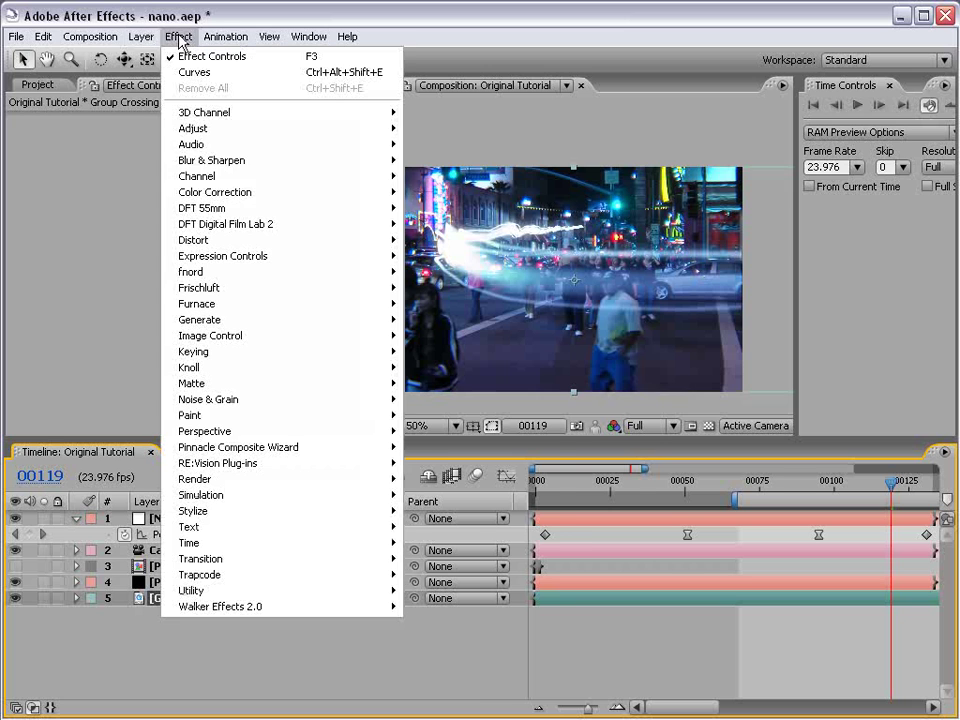
{"action": "mouse_move", "coordinate": [215, 192]}
{"action": "left_click", "coordinate": [418, 497]}
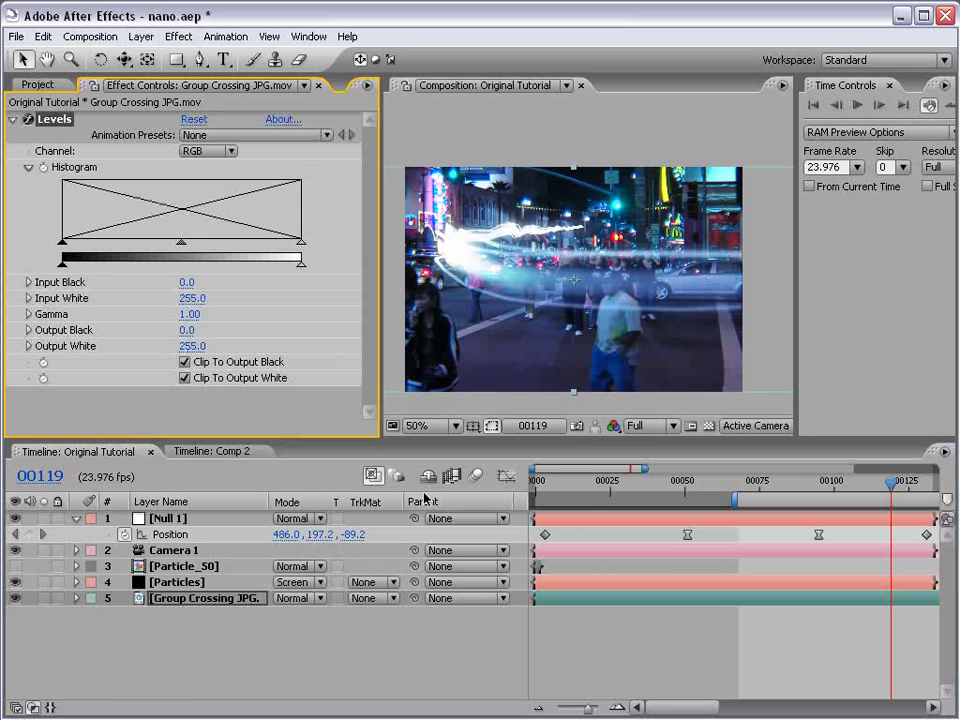
Step: Set the footage's Levels to Input Black 35 and Input White 243, and check the contrast in an enlarged composition view
{"action": "left_click_drag", "start_coordinate": [64, 245], "coordinate": [99, 247]}
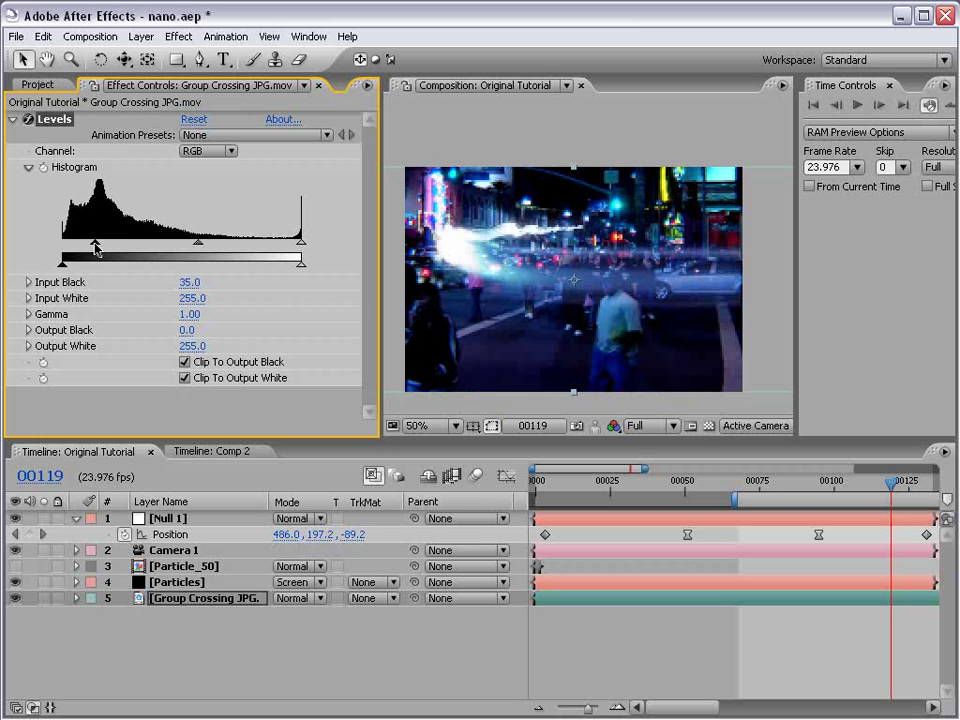
{"action": "left_click_drag", "start_coordinate": [300, 243], "coordinate": [292, 250]}
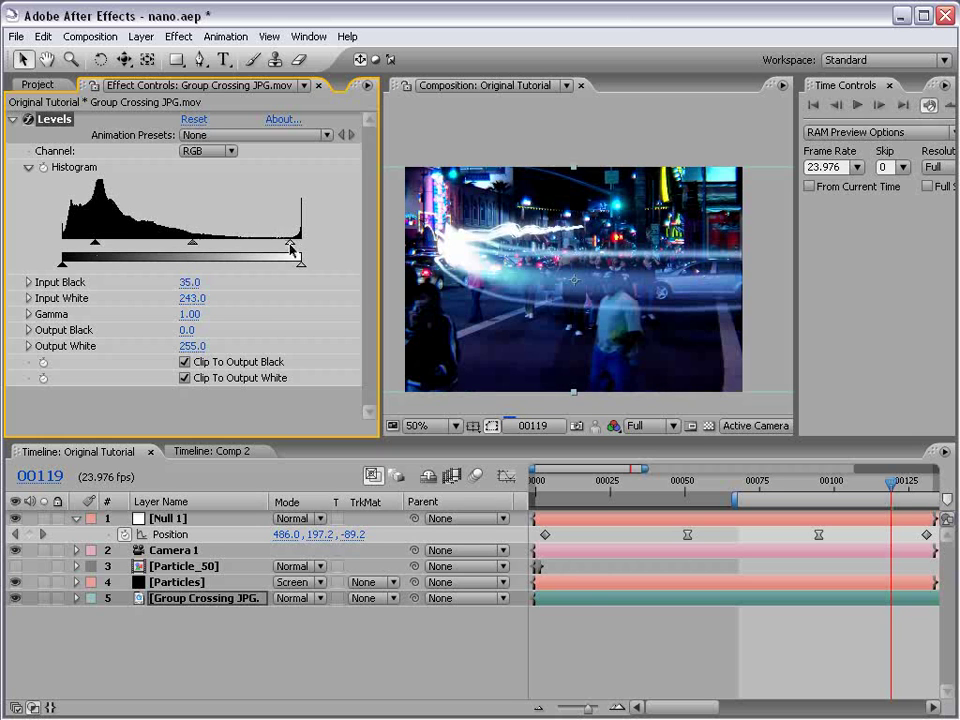
{"action": "key", "text": "grave"}
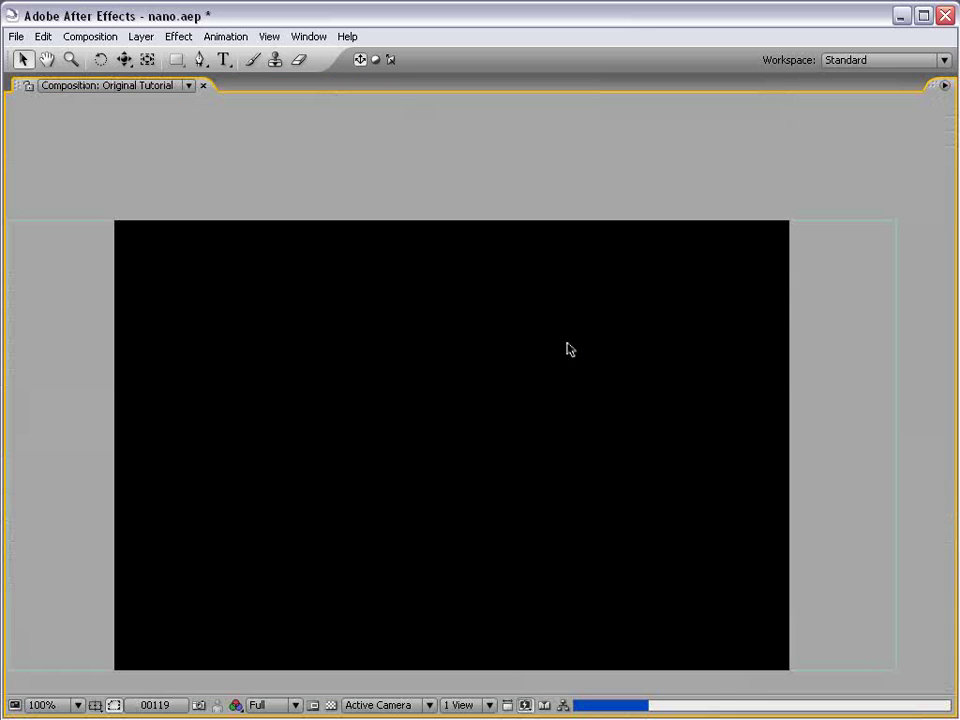
{"action": "key", "text": "grave"}
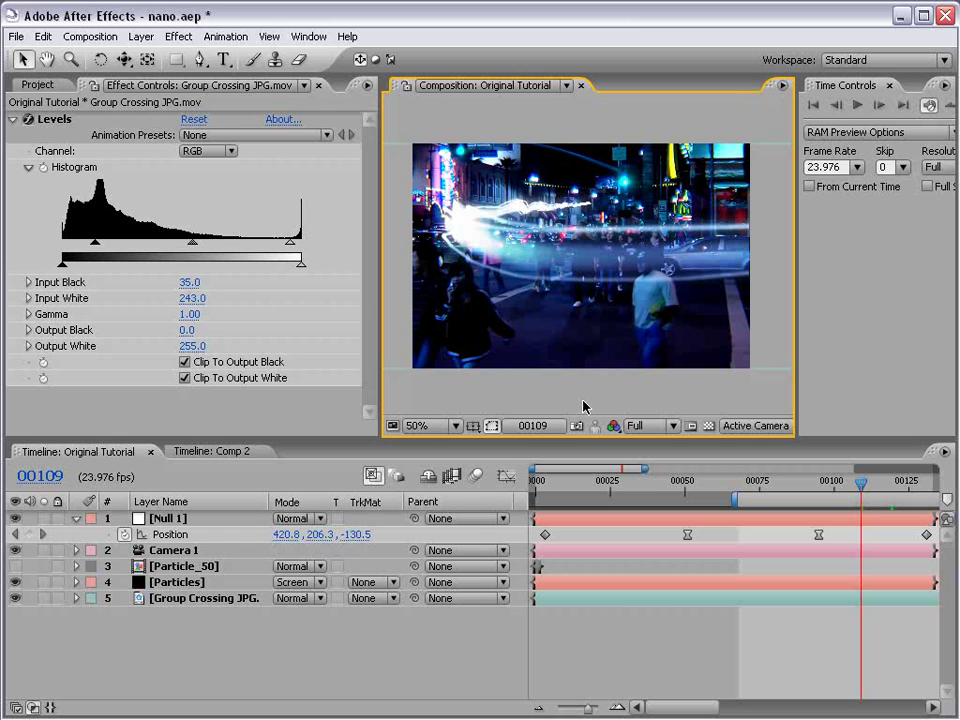
Step: Scrub through the composition from frame 0 to about frame 113 to examine the light streaks' motion against the darkened footage
{"action": "left_click", "coordinate": [790, 483]}
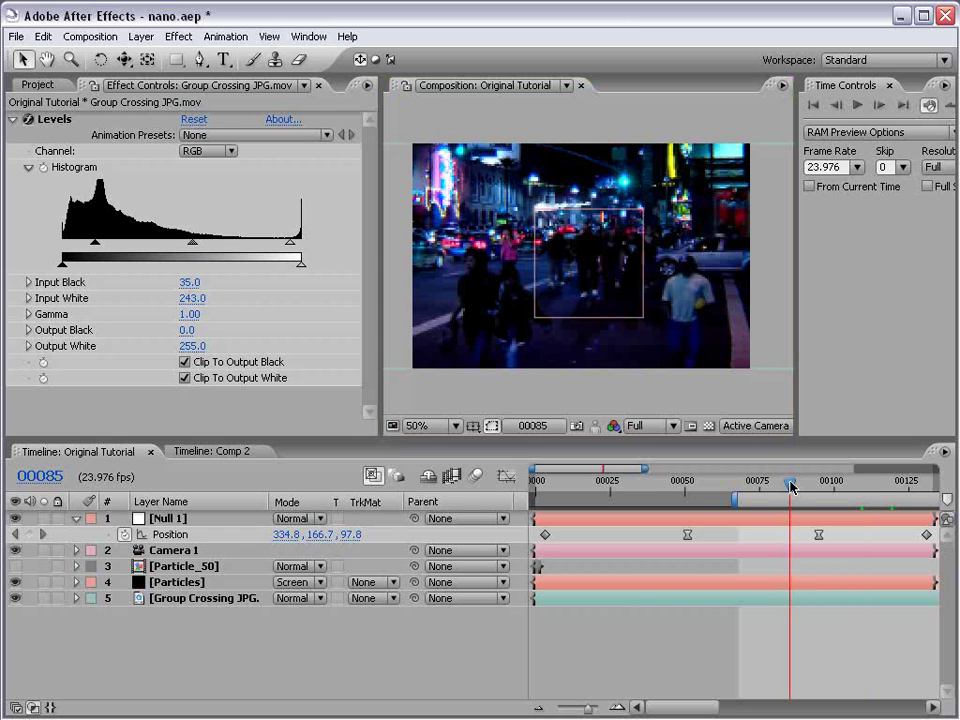
{"action": "left_click_drag", "start_coordinate": [790, 485], "coordinate": [859, 485]}
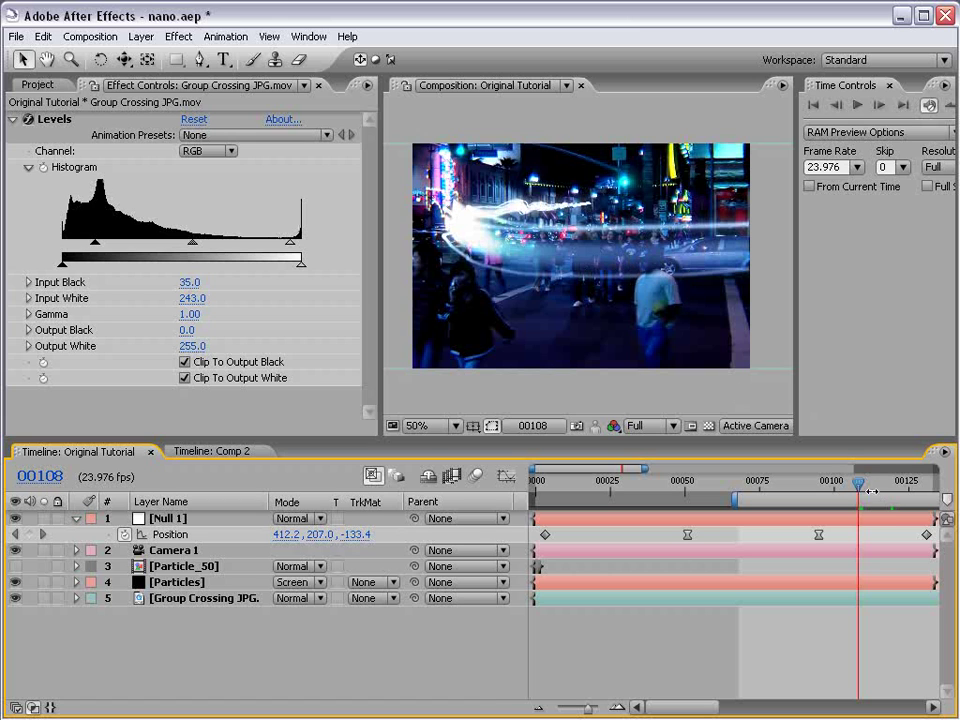
{"action": "left_click_drag", "start_coordinate": [853, 481], "coordinate": [874, 487]}
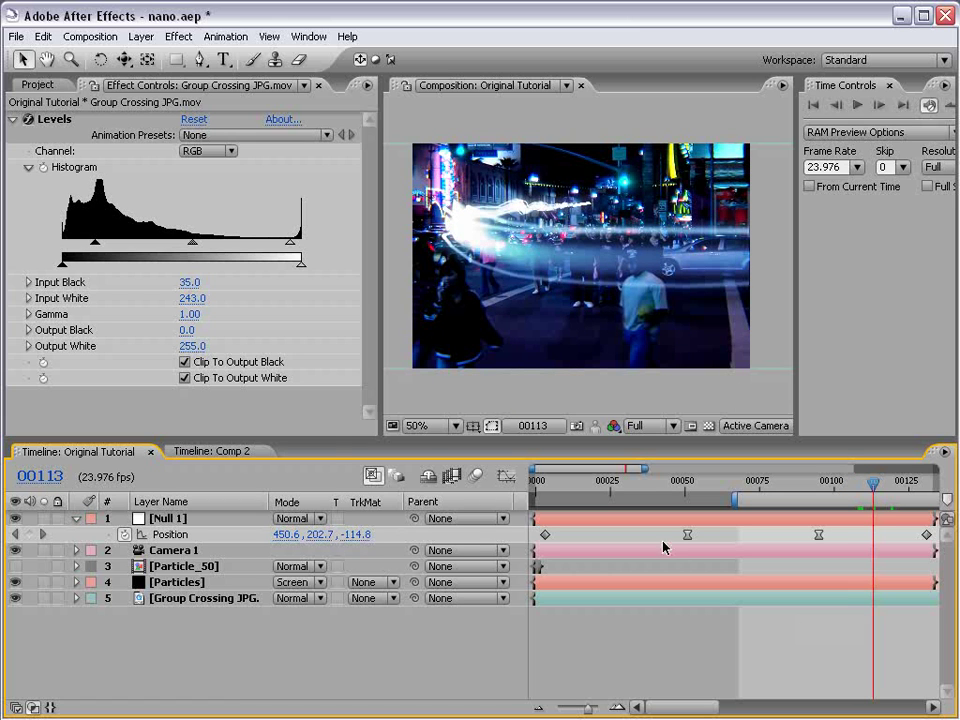
{"action": "left_click", "coordinate": [181, 567]}
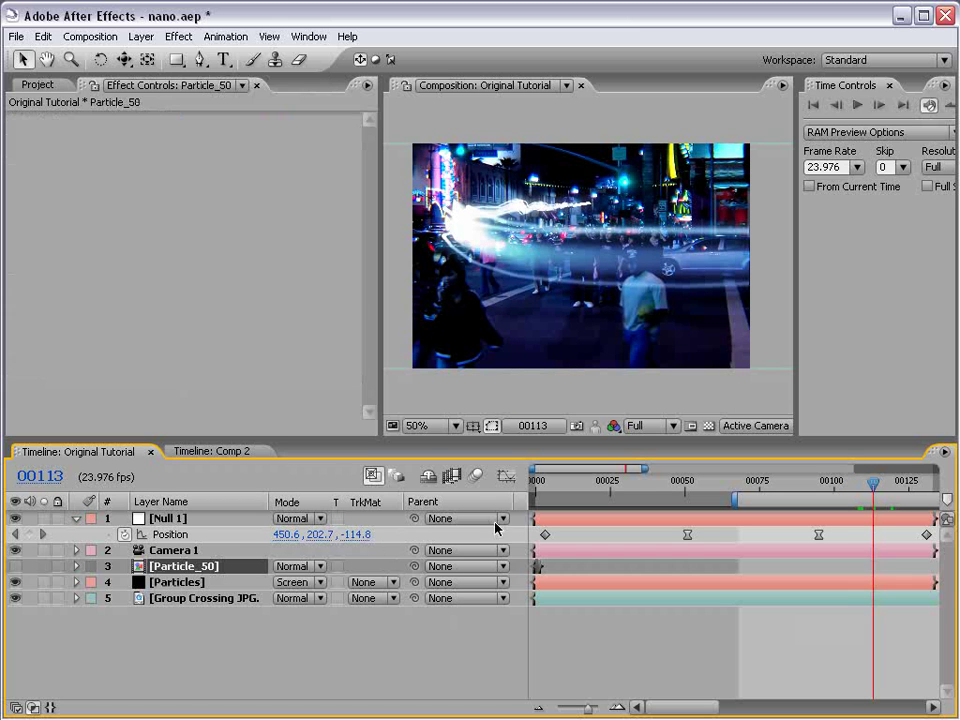
{"action": "left_click", "coordinate": [534, 490]}
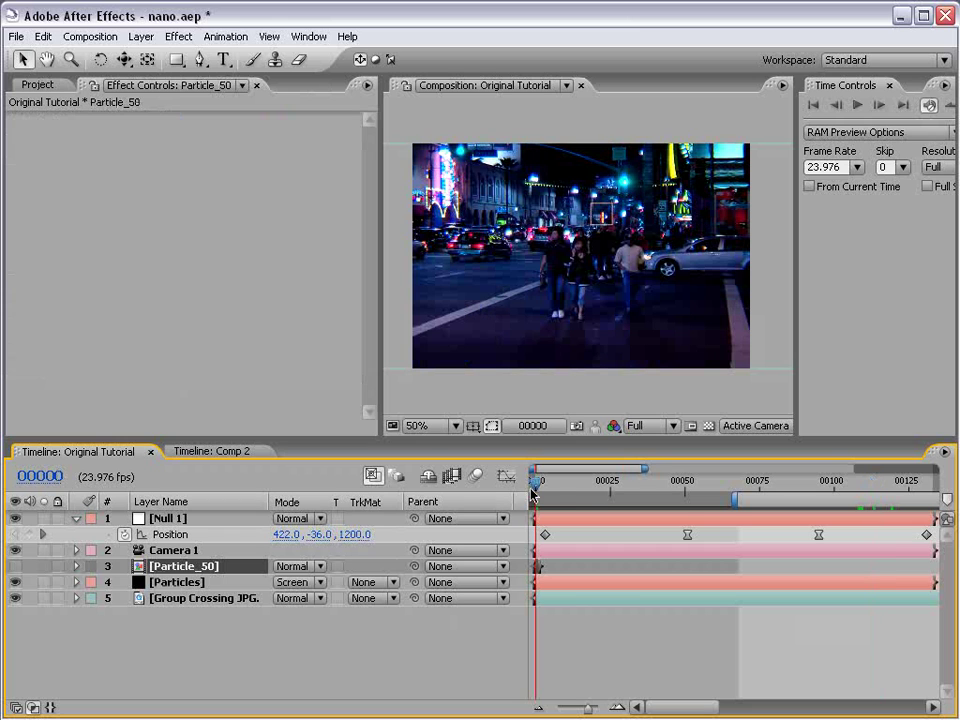
{"action": "left_click_drag", "start_coordinate": [534, 492], "coordinate": [585, 494]}
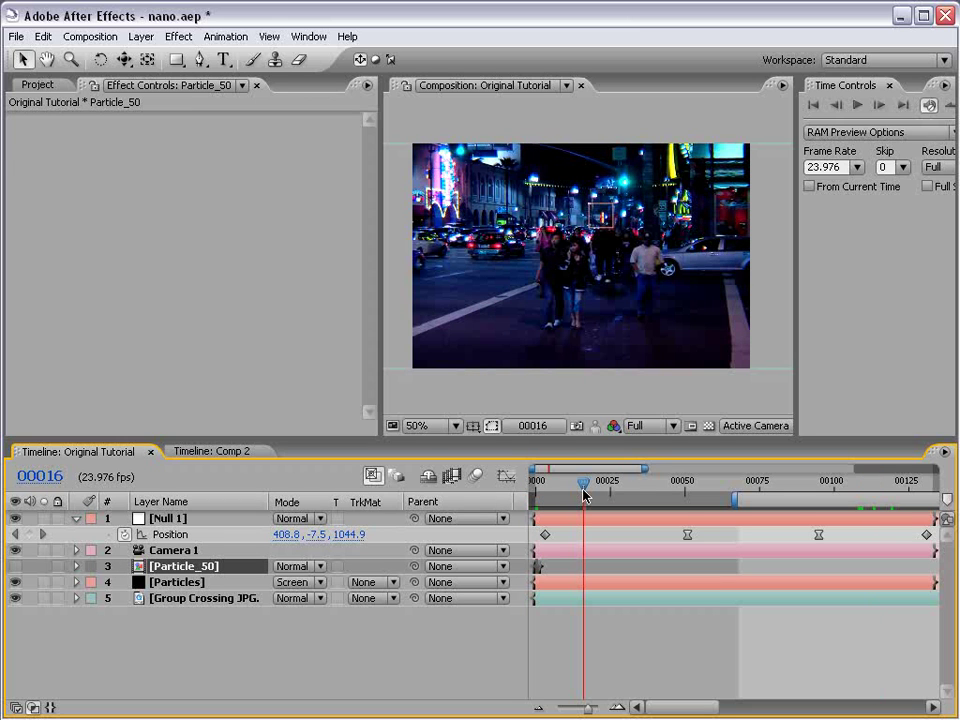
{"action": "left_click", "coordinate": [777, 482]}
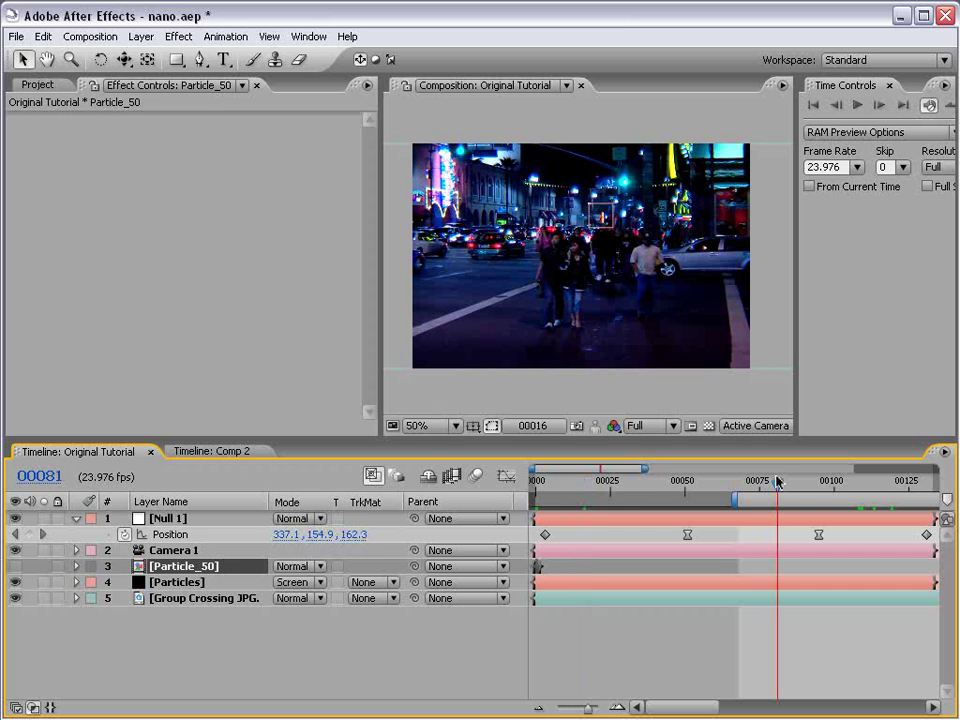
{"action": "left_click_drag", "start_coordinate": [777, 482], "coordinate": [837, 486]}
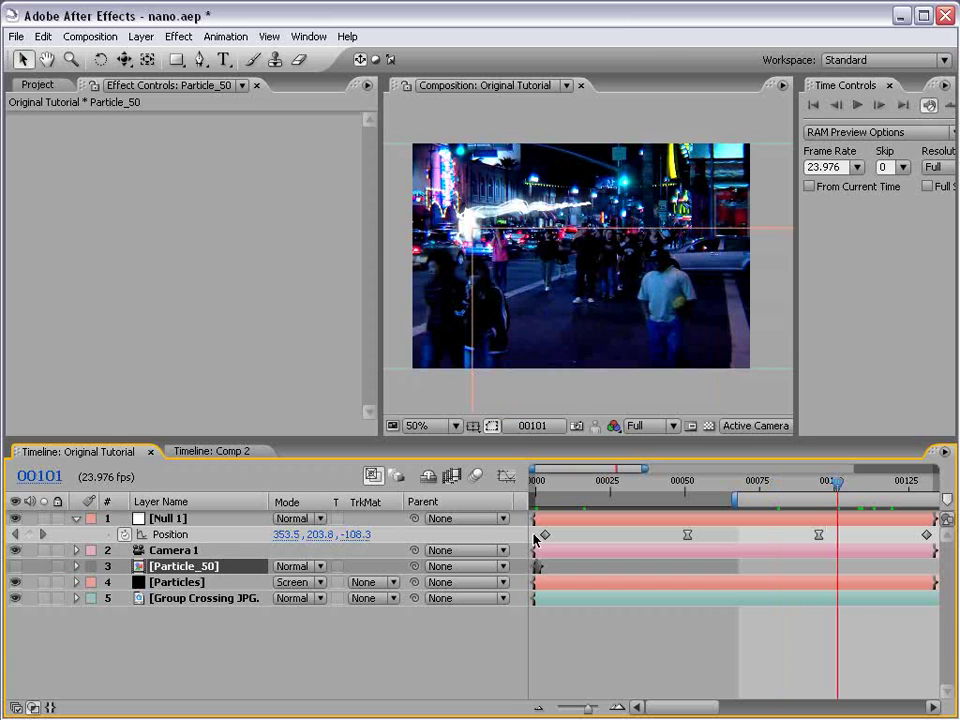
{"action": "left_click_drag", "start_coordinate": [855, 497], "coordinate": [864, 490]}
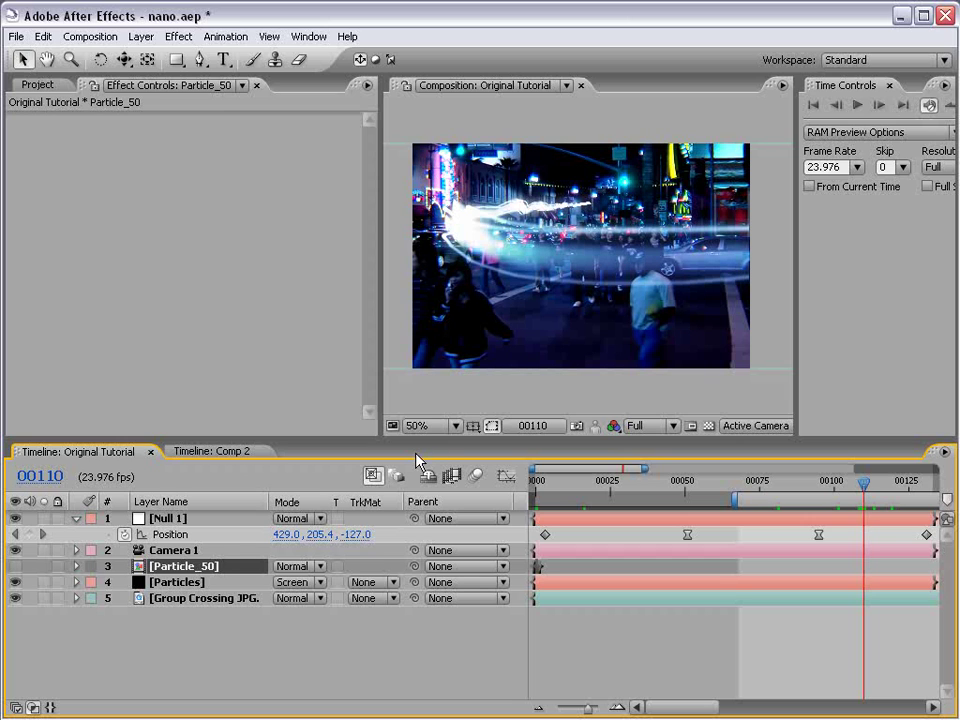
Step: Add the expression wiggle(1,30) to Null 1's Position
{"action": "left_click", "coordinate": [124, 534], "text": "alt"}
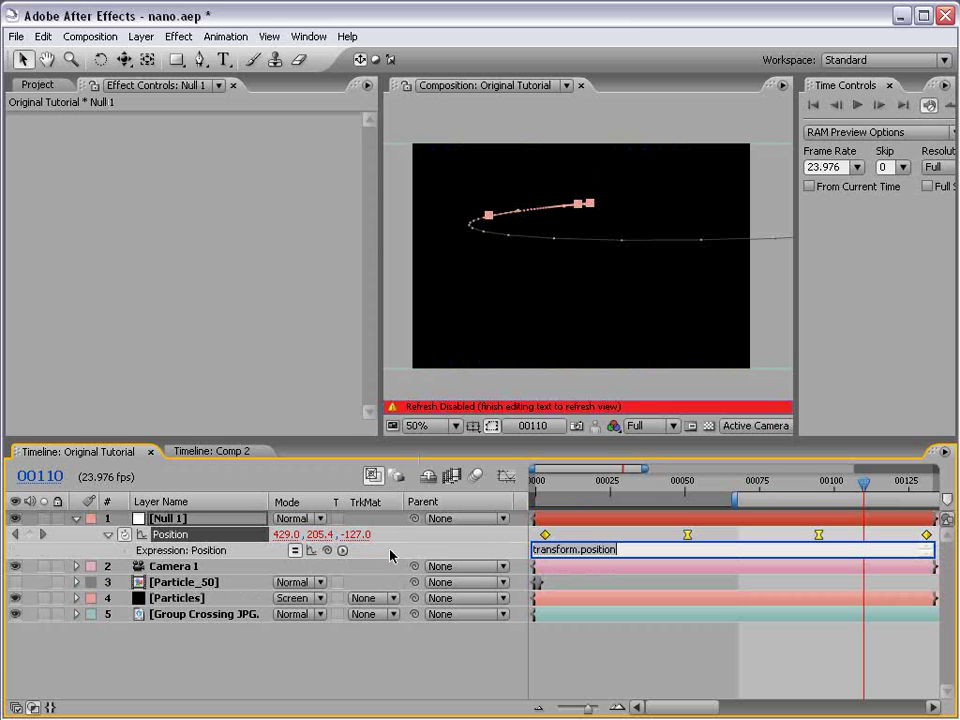
{"action": "left_click", "coordinate": [124, 534], "text": "alt"}
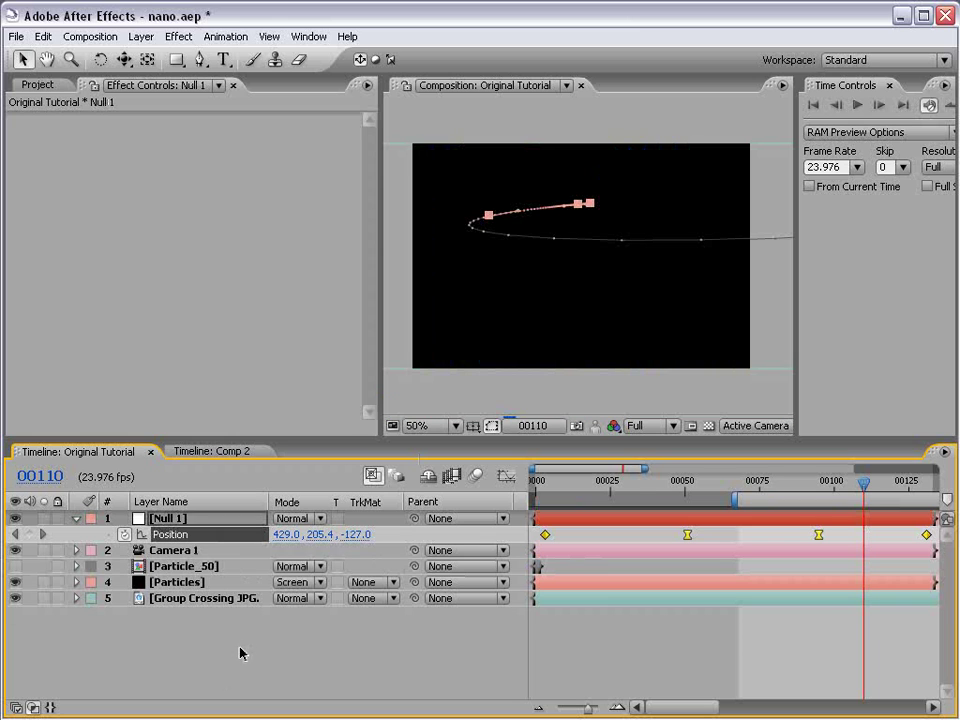
{"action": "left_click", "coordinate": [240, 651]}
{"action": "left_click", "coordinate": [124, 534], "text": "alt"}
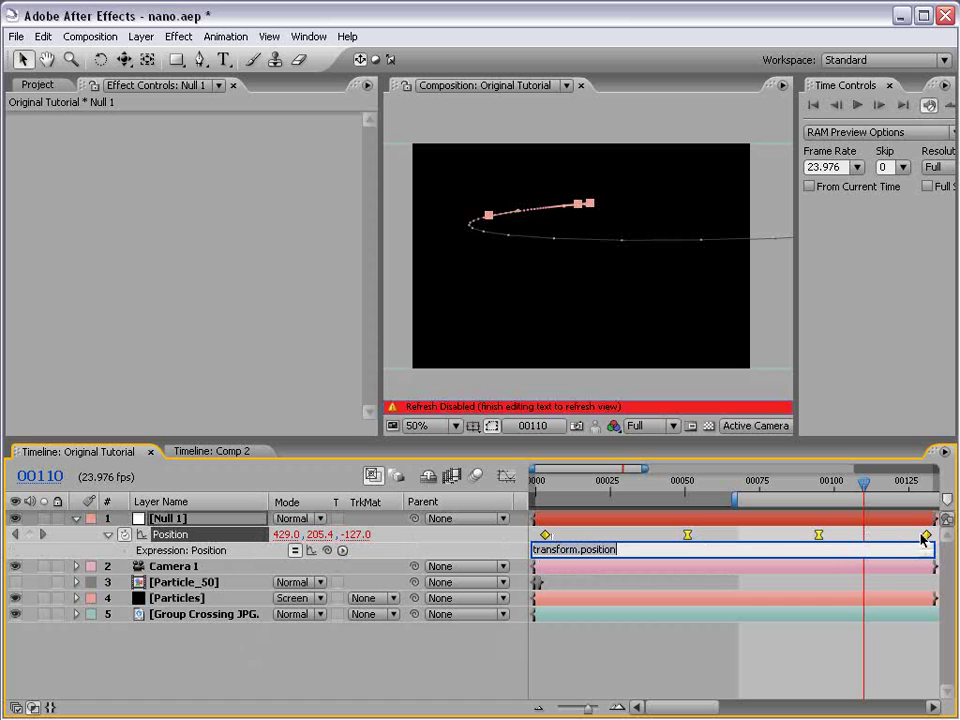
{"action": "type", "text": "wiggle(1,30"}
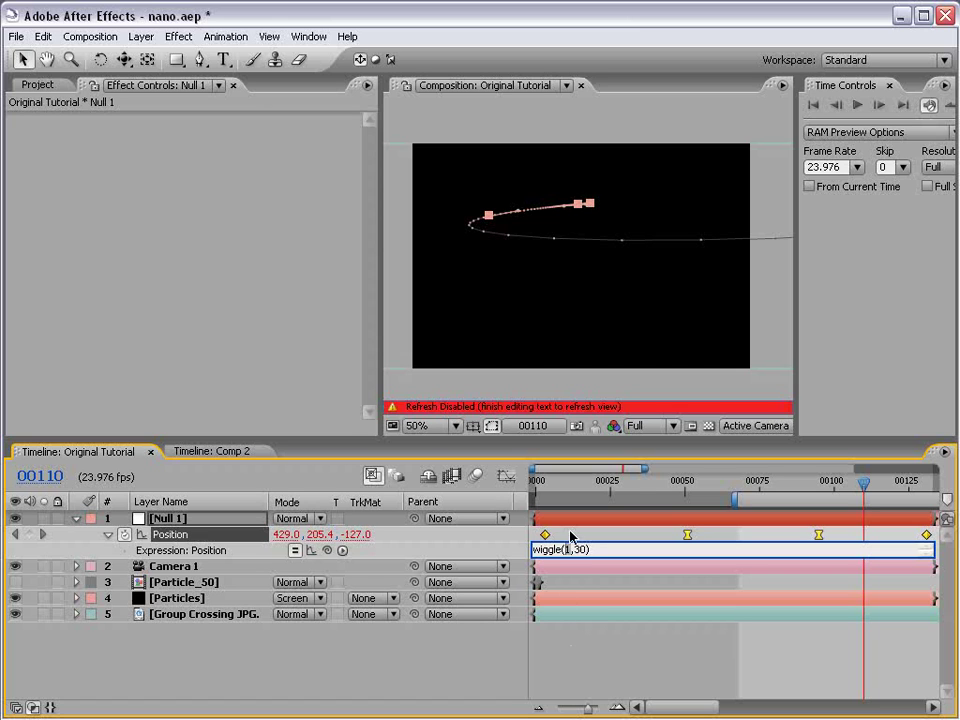
{"action": "left_click", "coordinate": [589, 661]}
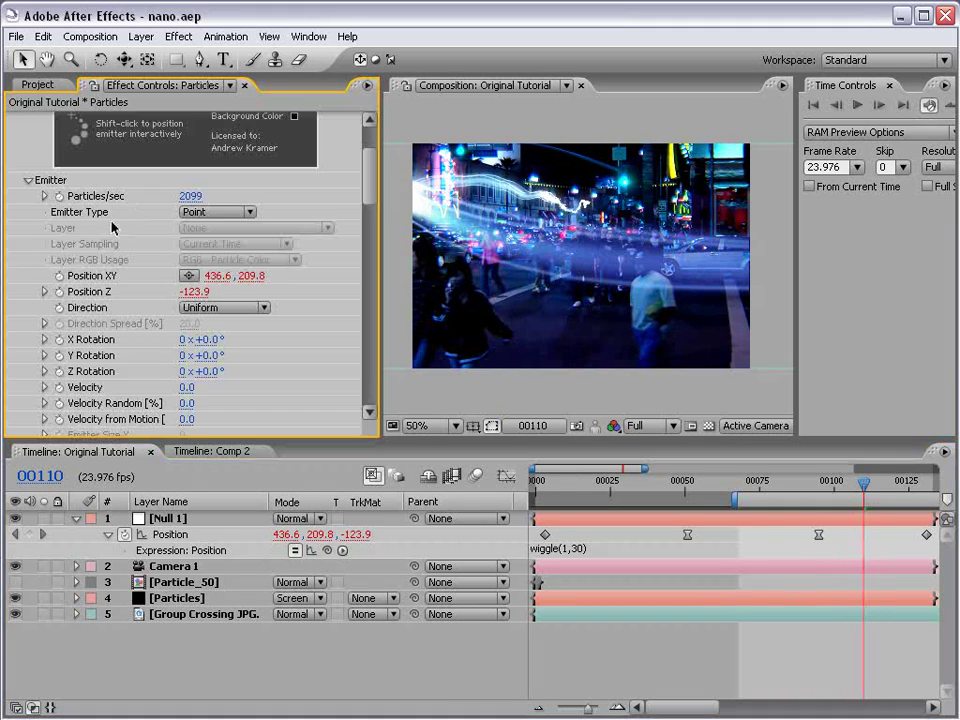
Step: Give the Particles layer's Opacity over Life a linear ramp falling from full at birth to zero at death
{"action": "left_click_drag", "start_coordinate": [372, 190], "coordinate": [369, 252]}
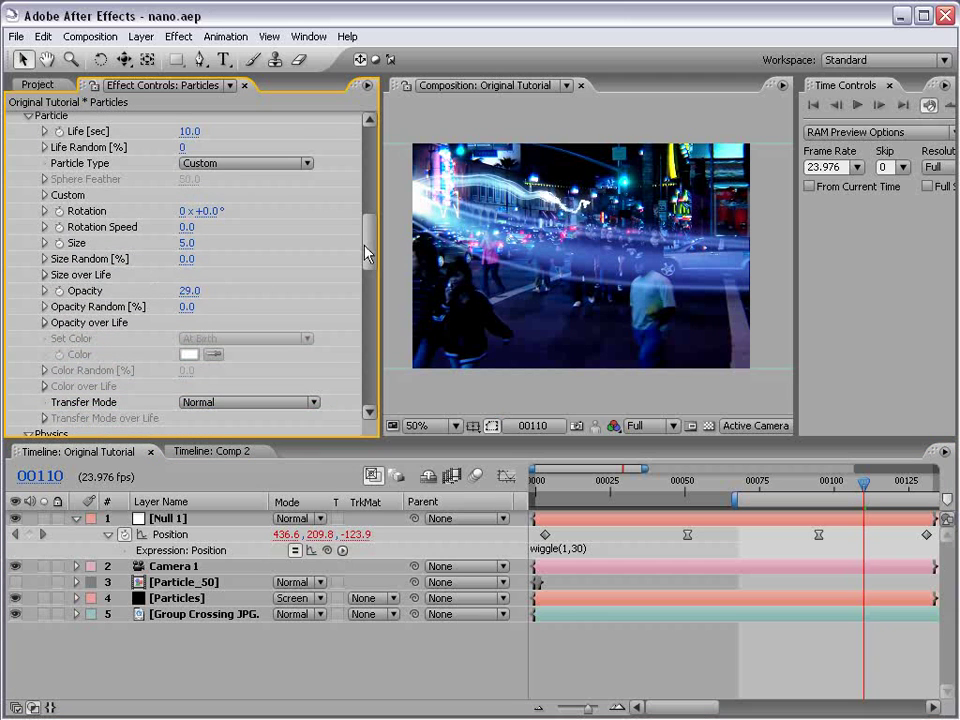
{"action": "scroll", "coordinate": [364, 256], "scroll_direction": "down", "scroll_amount": 1}
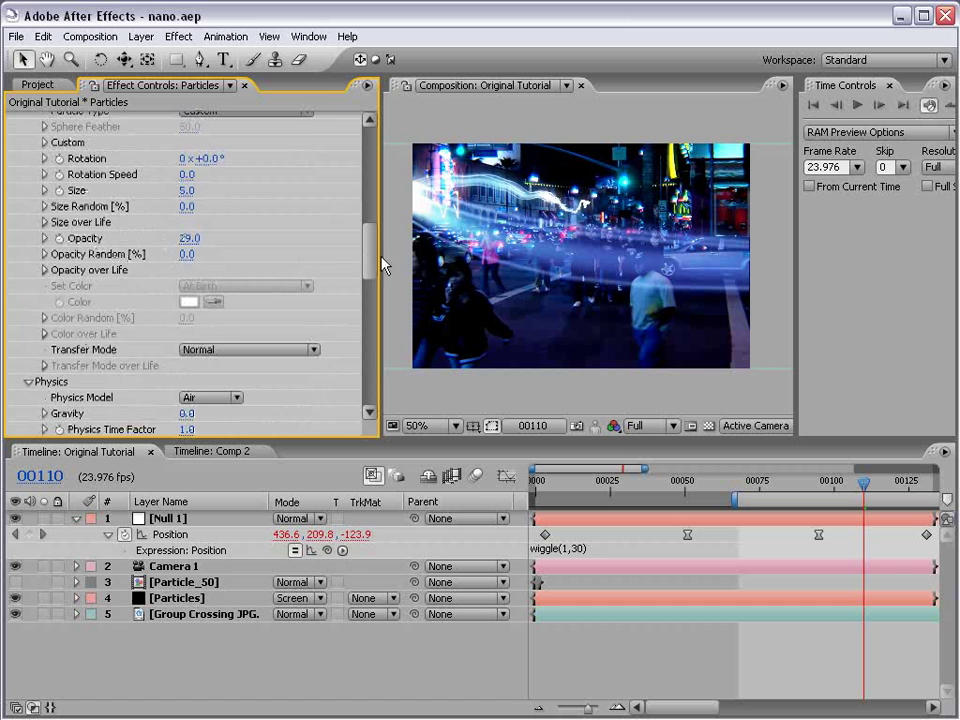
{"action": "scroll", "coordinate": [370, 264], "scroll_direction": "up", "scroll_amount": 1}
{"action": "left_click", "coordinate": [45, 296]}
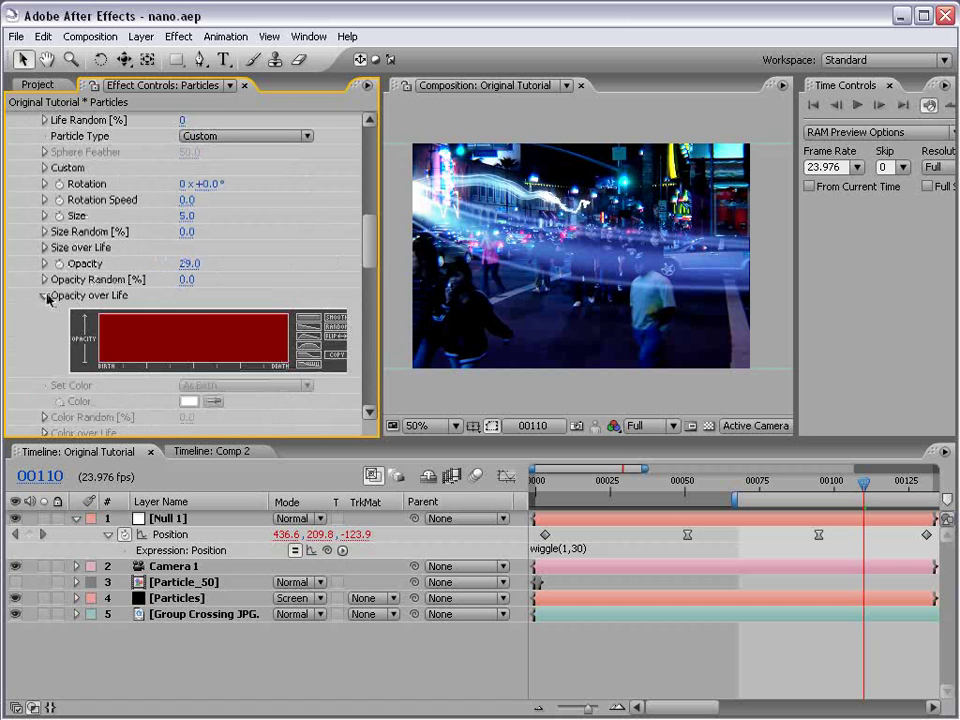
{"action": "left_click_drag", "start_coordinate": [371, 236], "coordinate": [371, 238]}
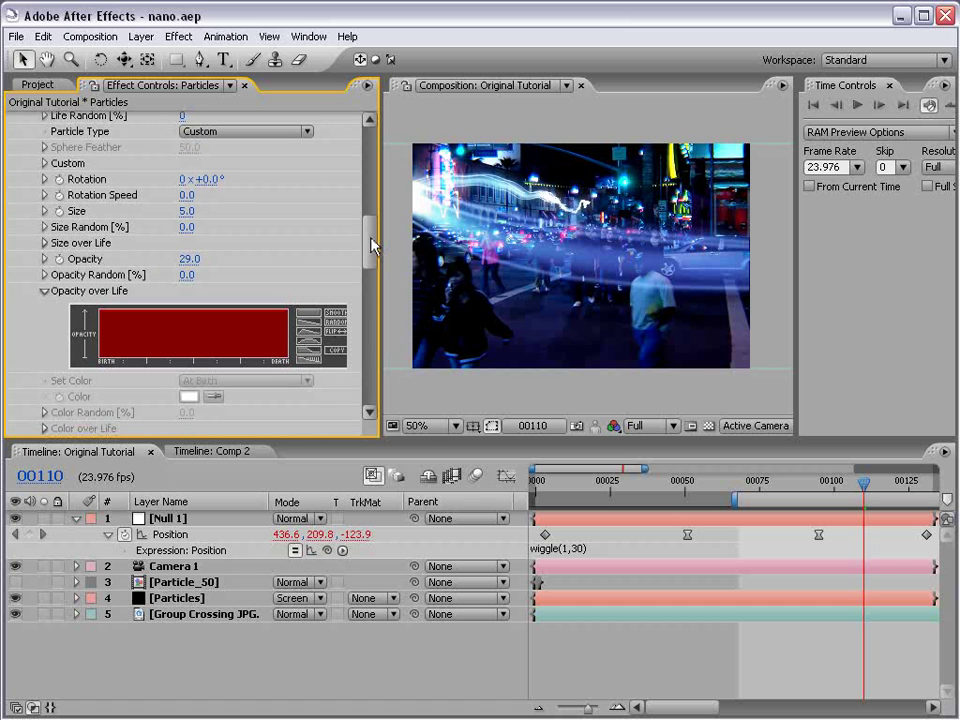
{"action": "left_click", "coordinate": [309, 324]}
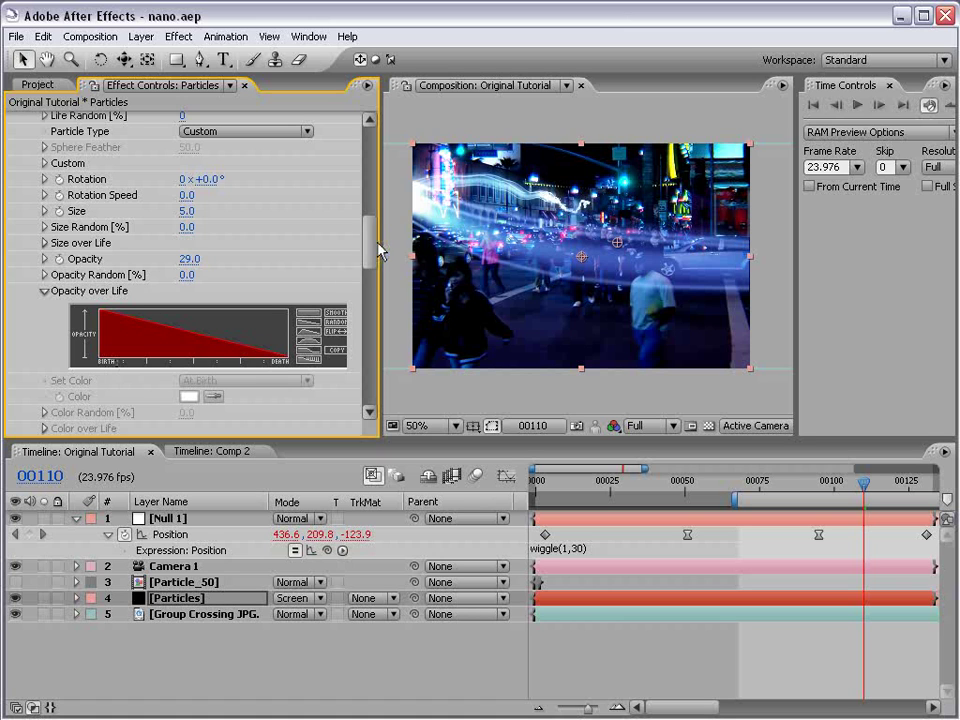
Step: Set the particles' Life to 1.2 seconds and check the shortened streaks at earlier frames
{"action": "left_click_drag", "start_coordinate": [372, 254], "coordinate": [372, 237]}
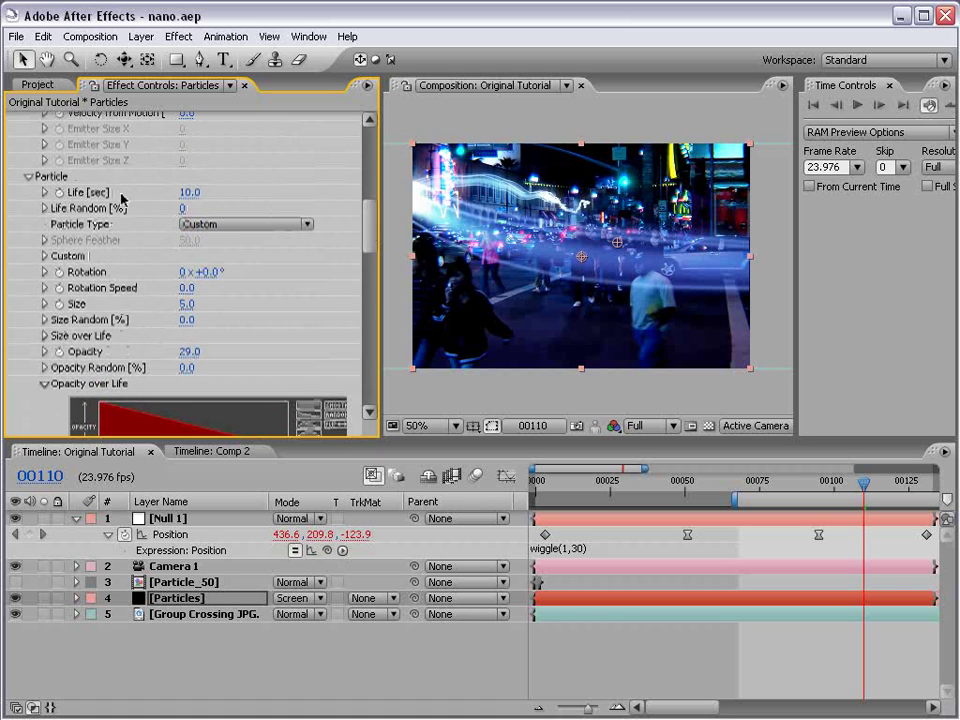
{"action": "mouse_move", "coordinate": [190, 193]}
{"action": "left_mouse_down"}
{"action": "mouse_move", "coordinate": [128, 193]}
{"action": "mouse_move", "coordinate": [185, 196]}
{"action": "left_mouse_up"}
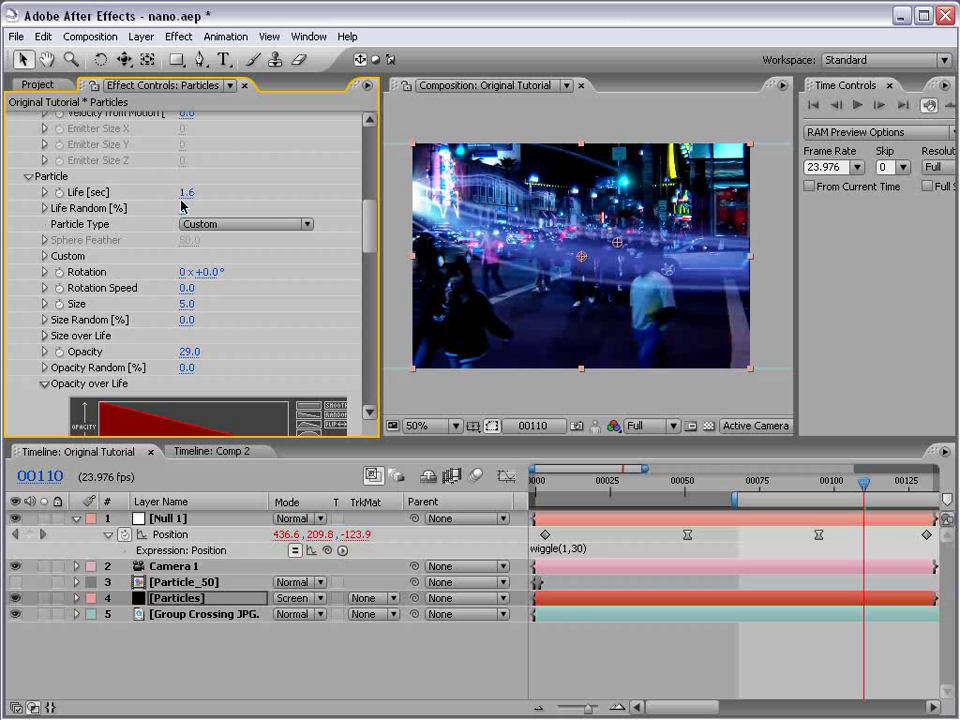
{"action": "left_click", "coordinate": [185, 192]}
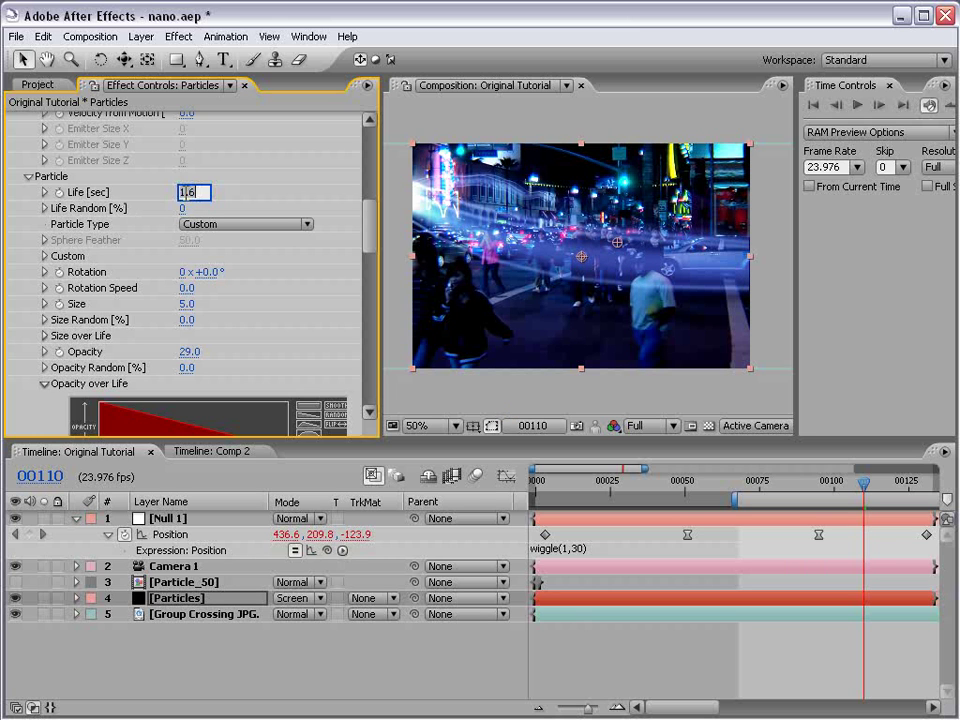
{"action": "key", "text": "Return"}
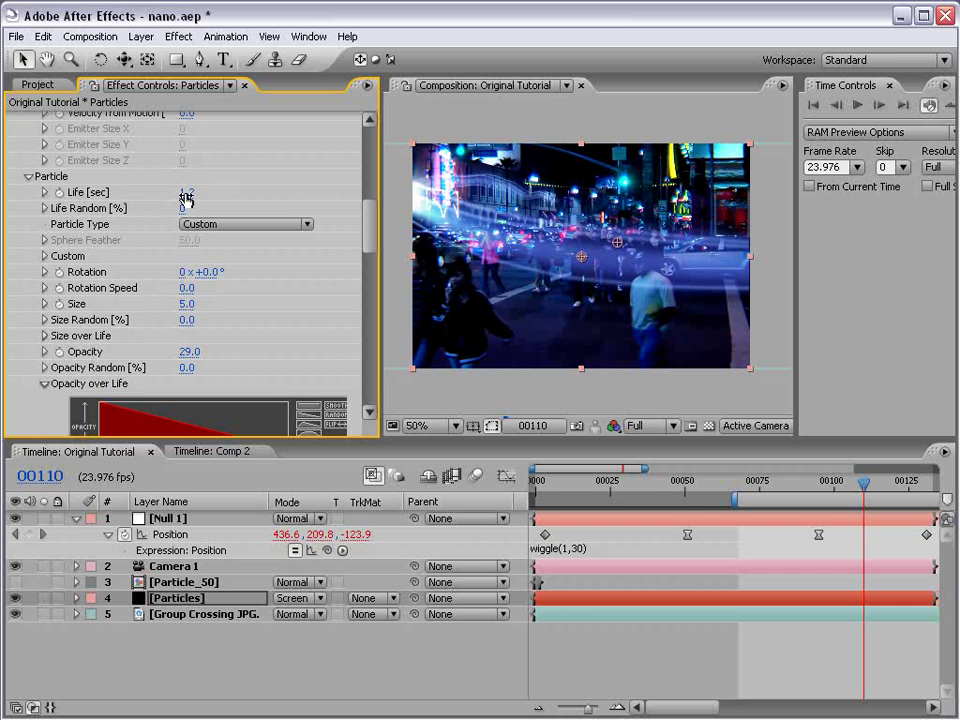
{"action": "left_click_drag", "start_coordinate": [818, 482], "coordinate": [845, 490]}
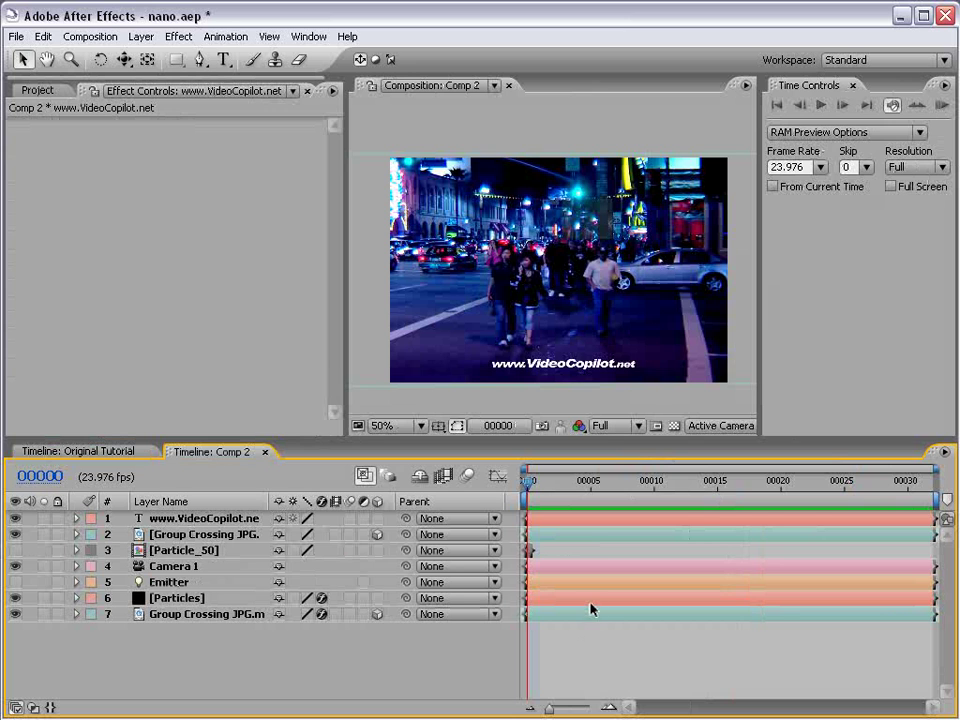
Step: Play a RAM preview of Comp 2 in an enlarged composition view
{"action": "key", "text": "grave"}
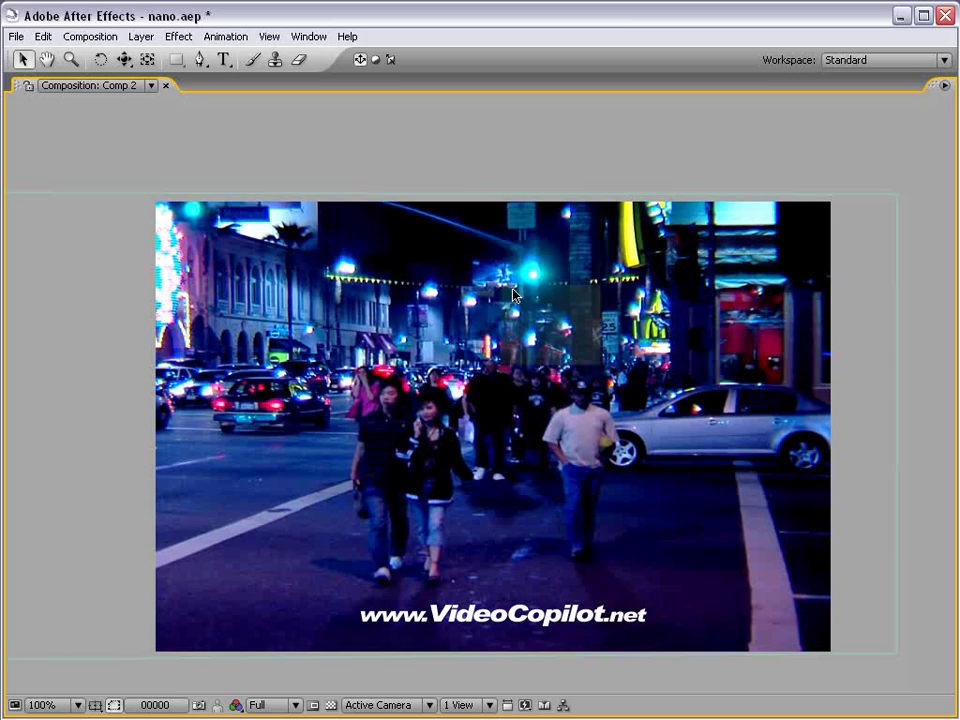
{"action": "key", "text": "KP_0"}
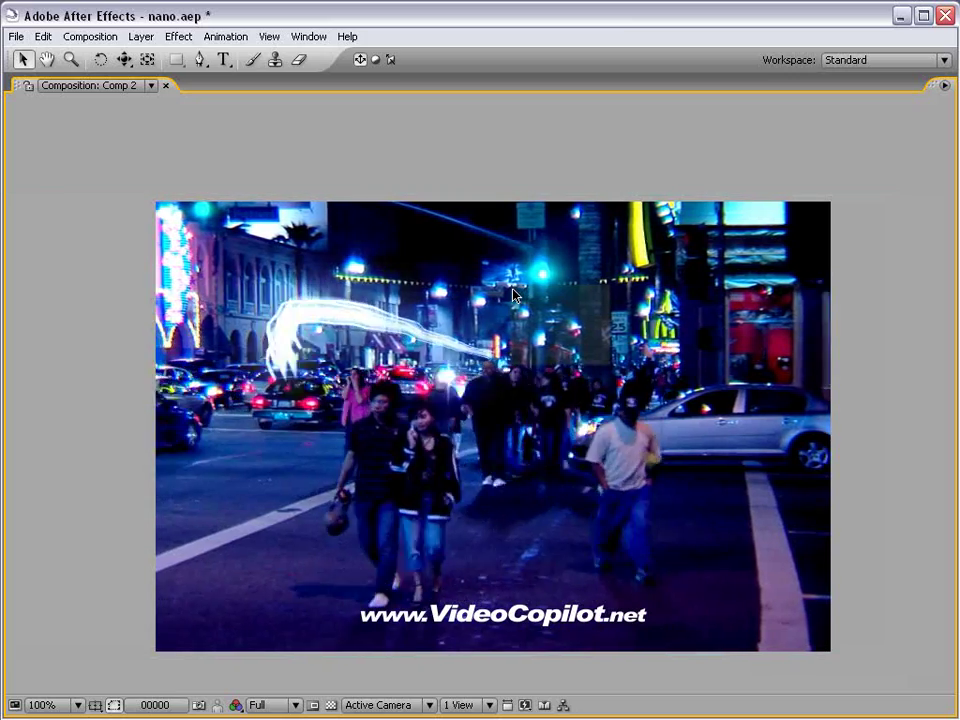